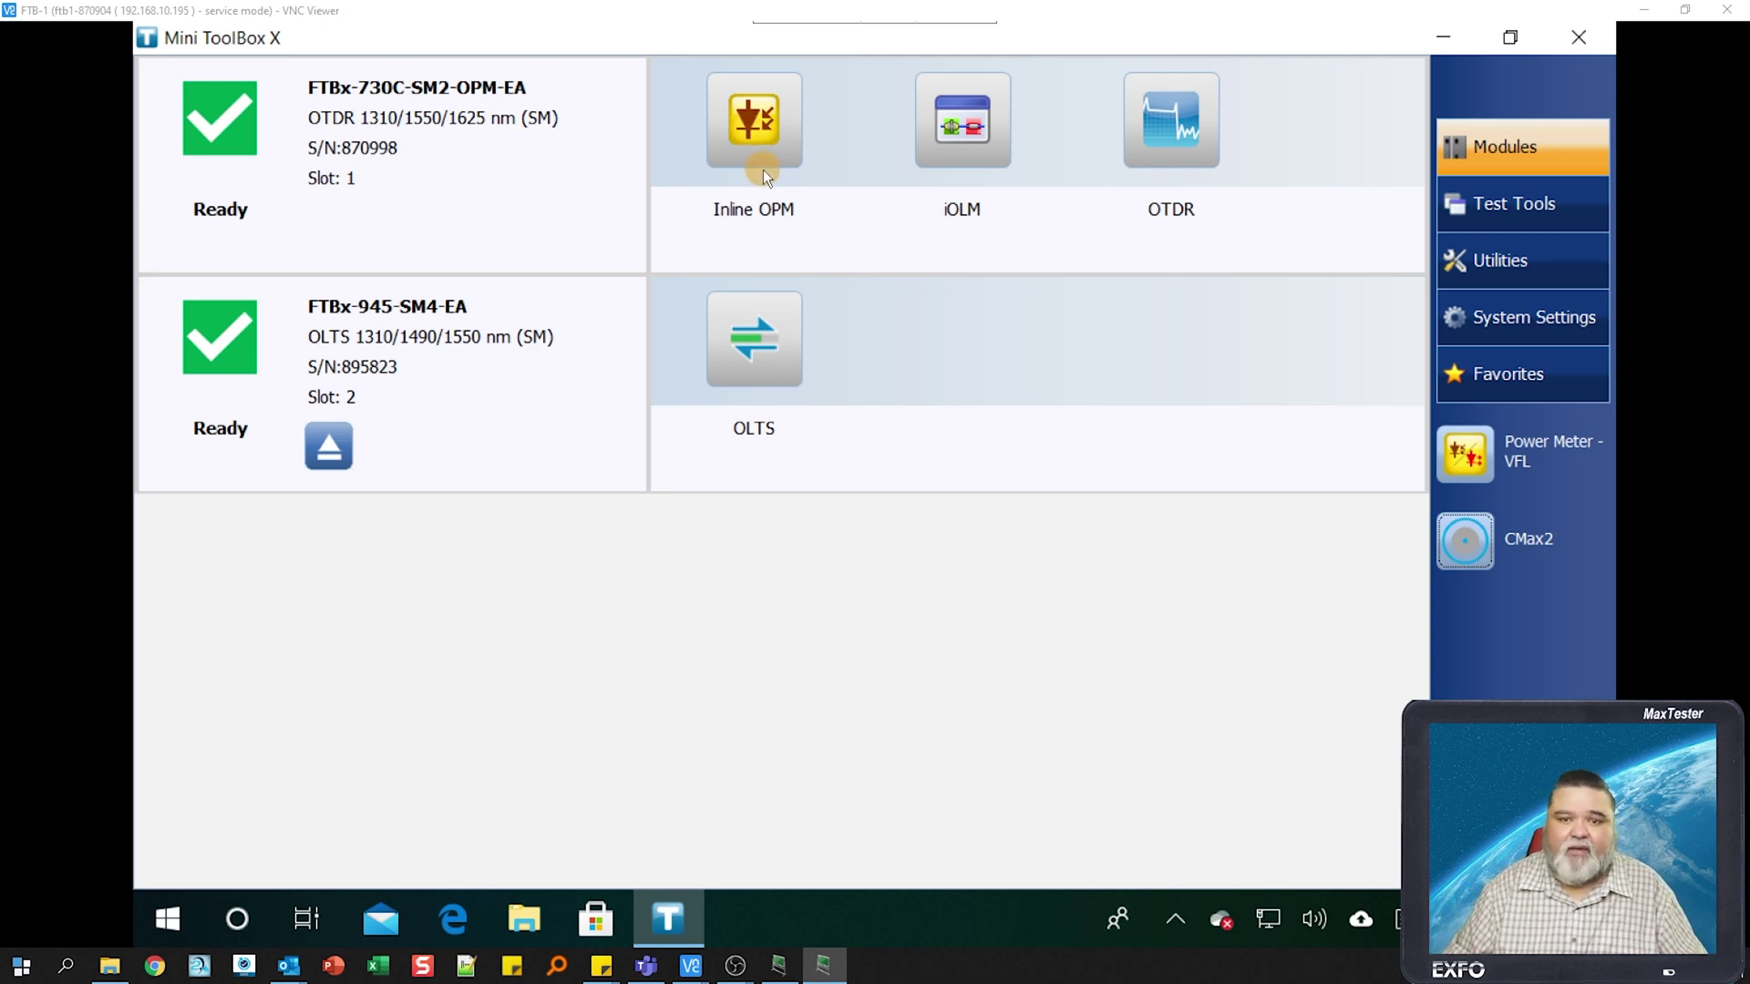
# - Launch iOLM and confirm the light source is 1550 nm with 2 kHz modulation
pyautogui.click(963, 134)
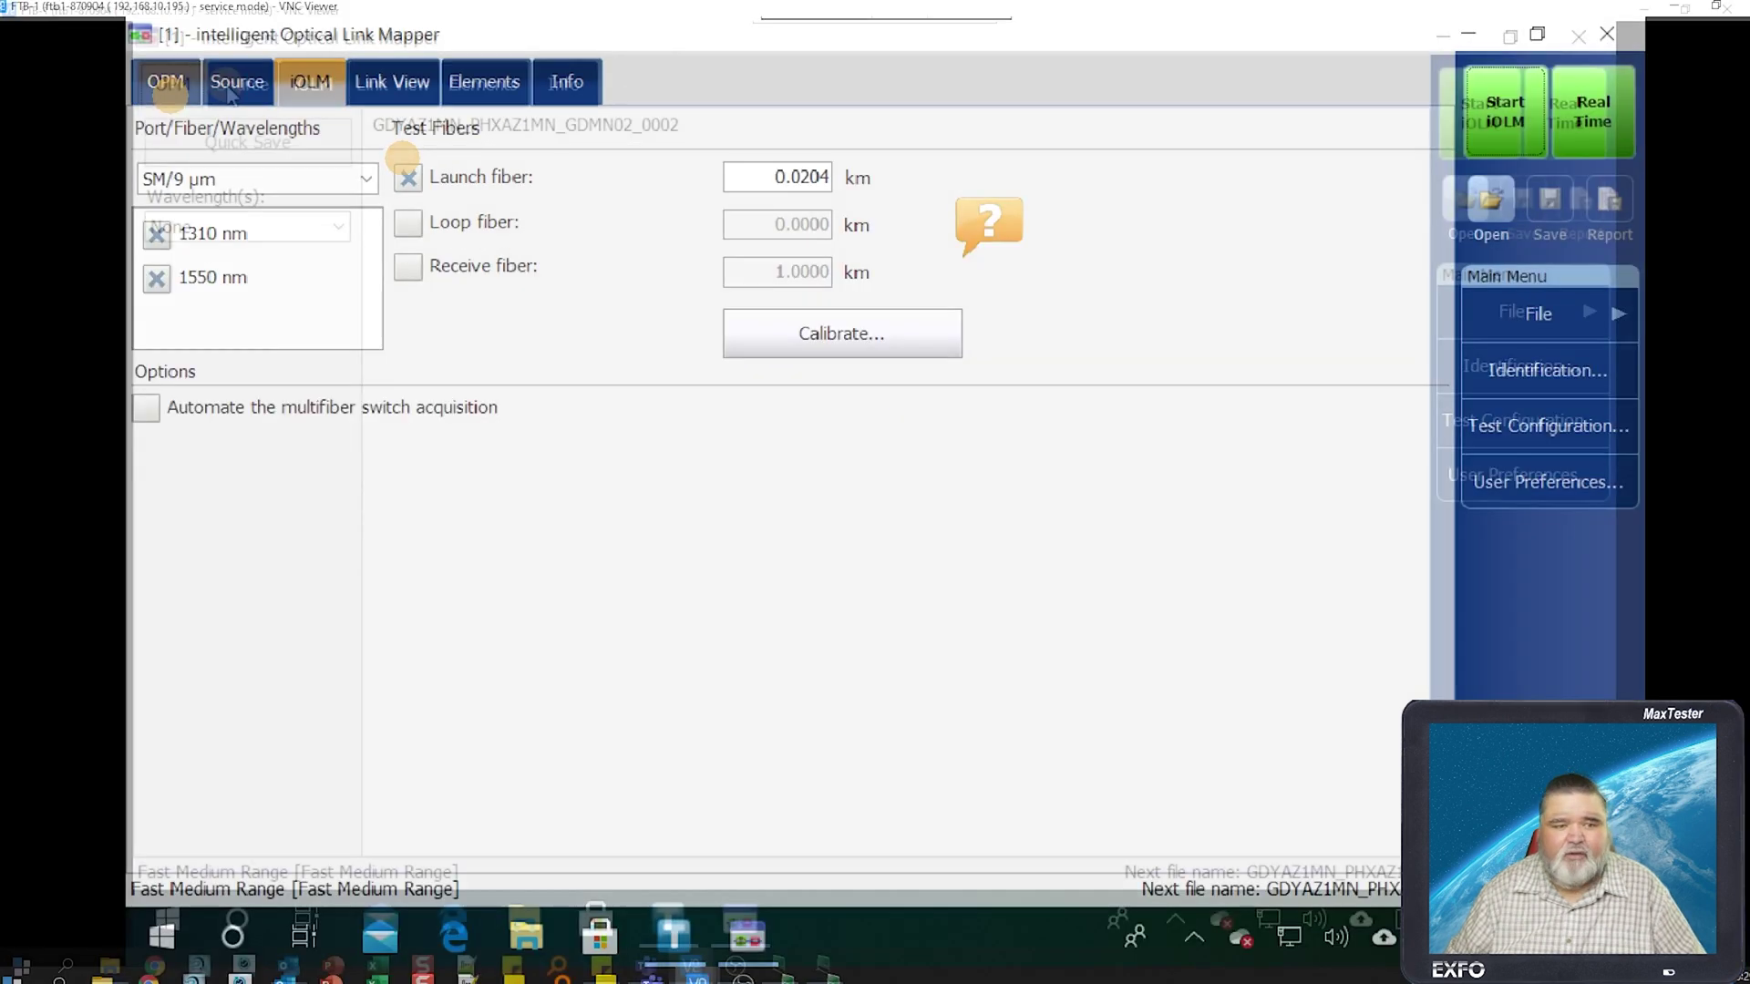
pyautogui.click(37, 77)
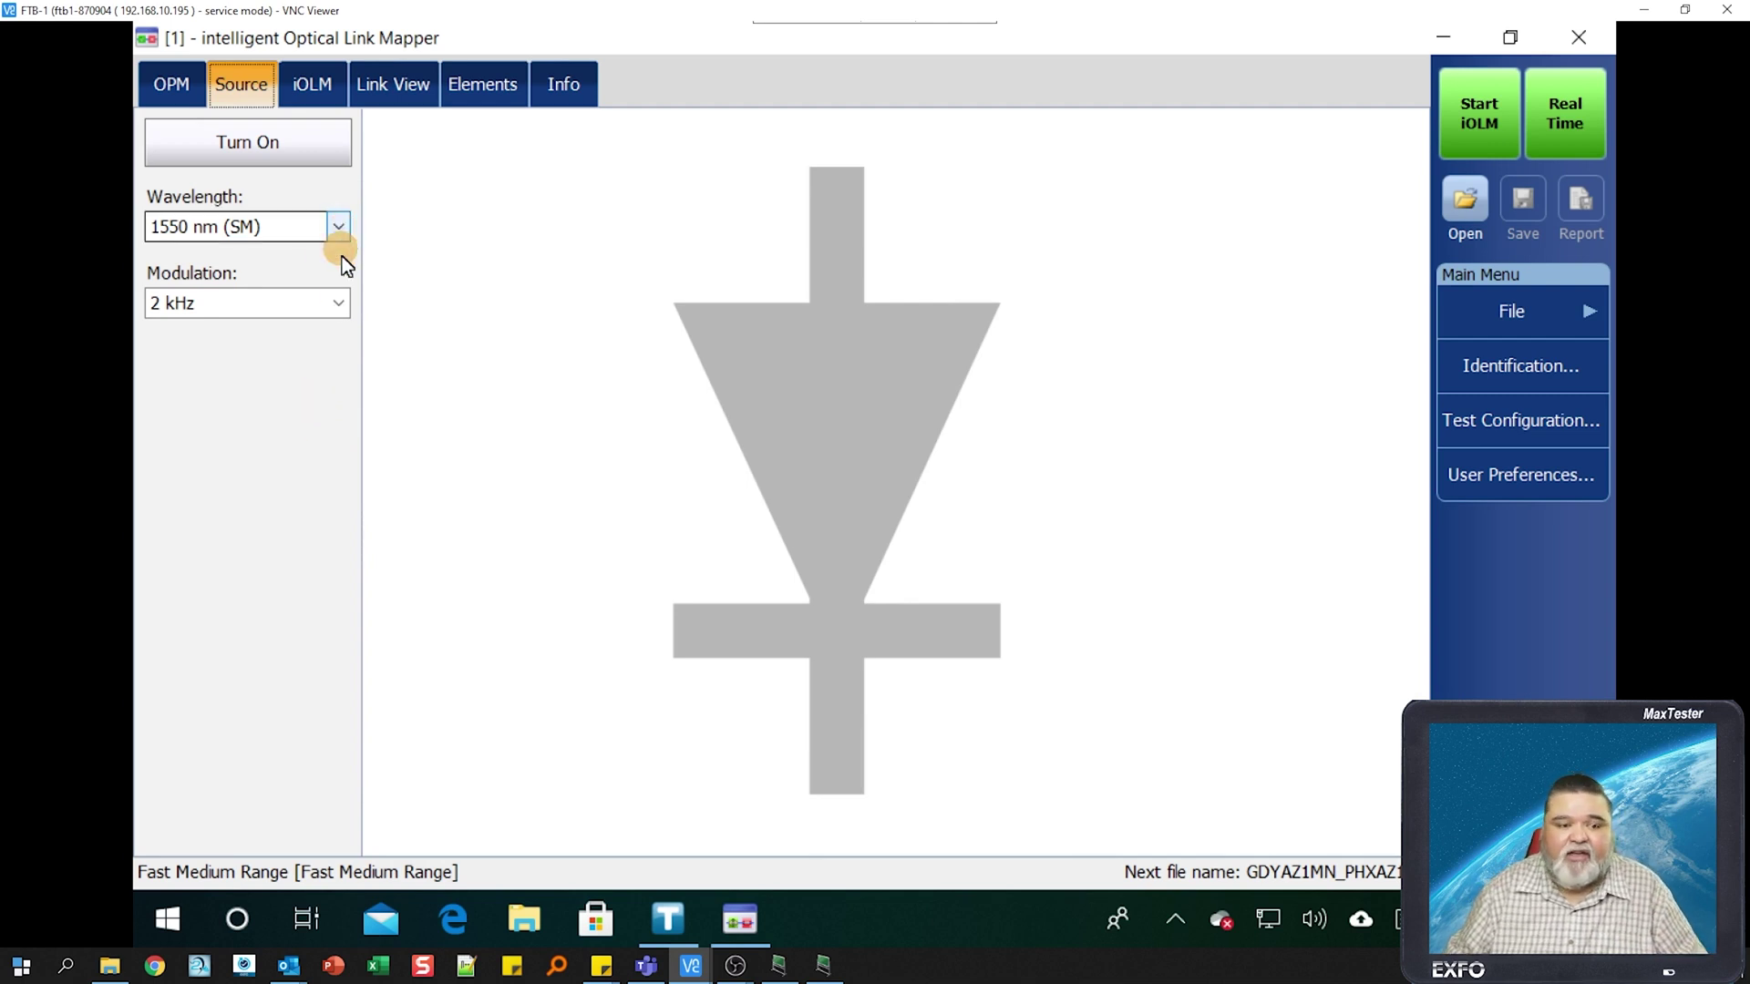
pyautogui.click(343, 301)
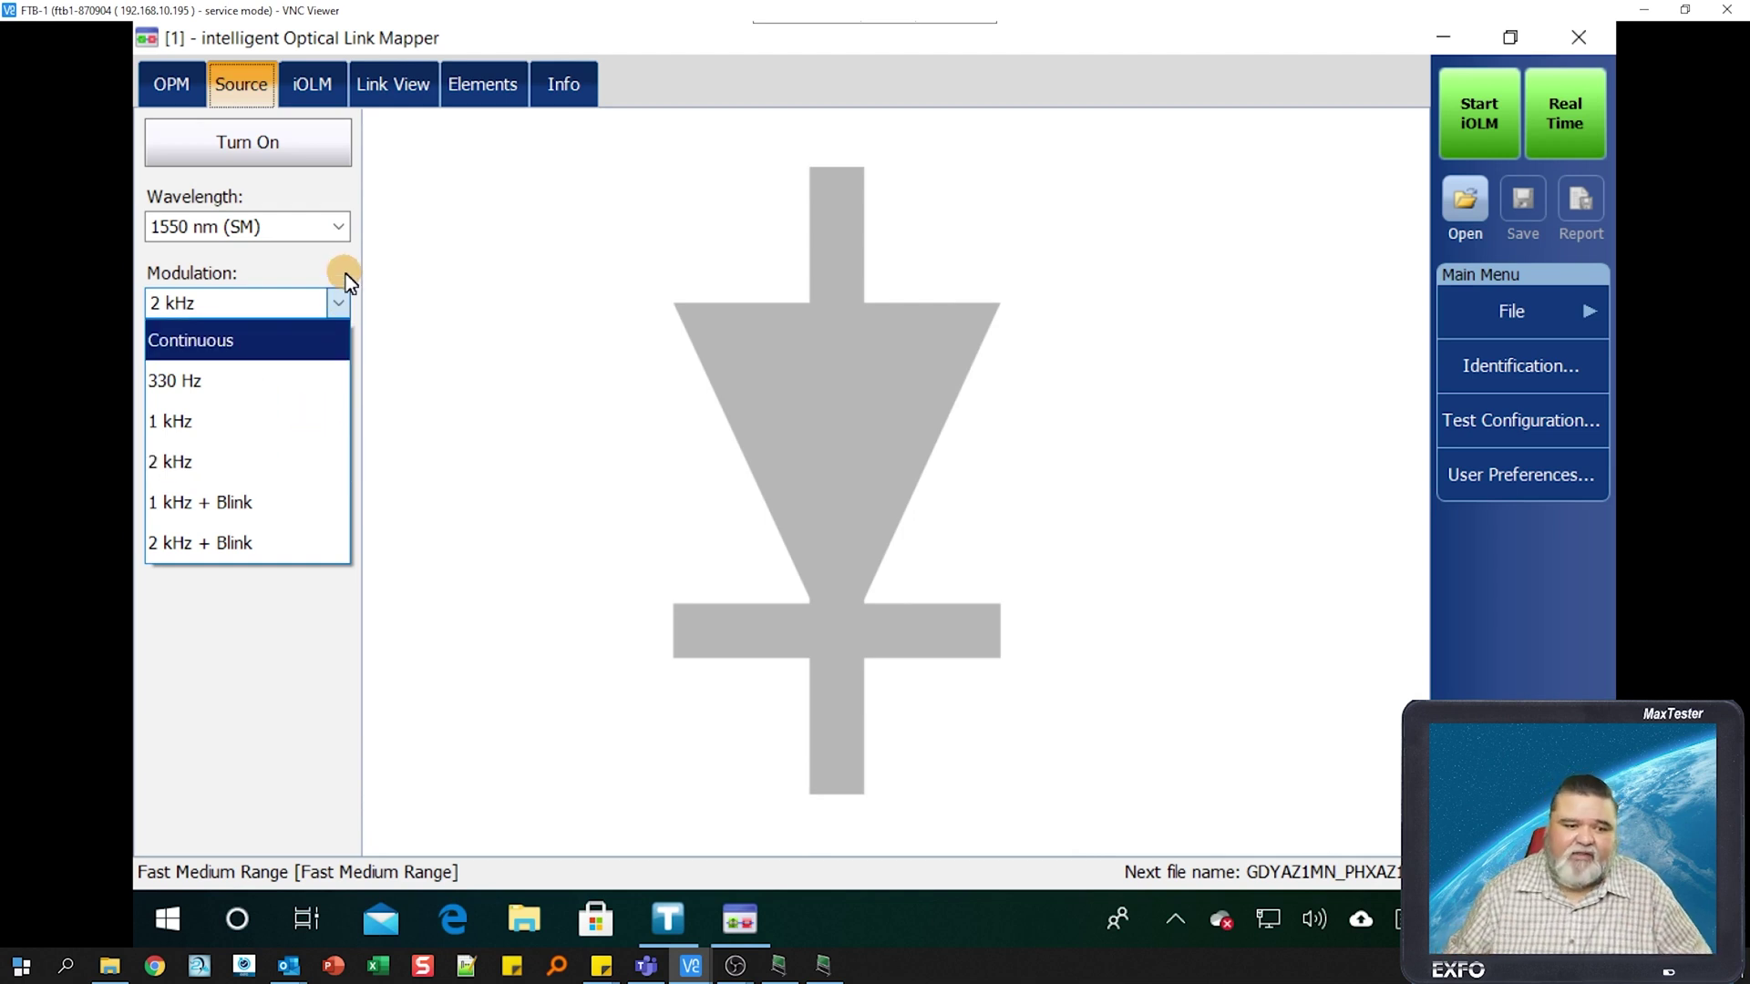
pyautogui.click(346, 273)
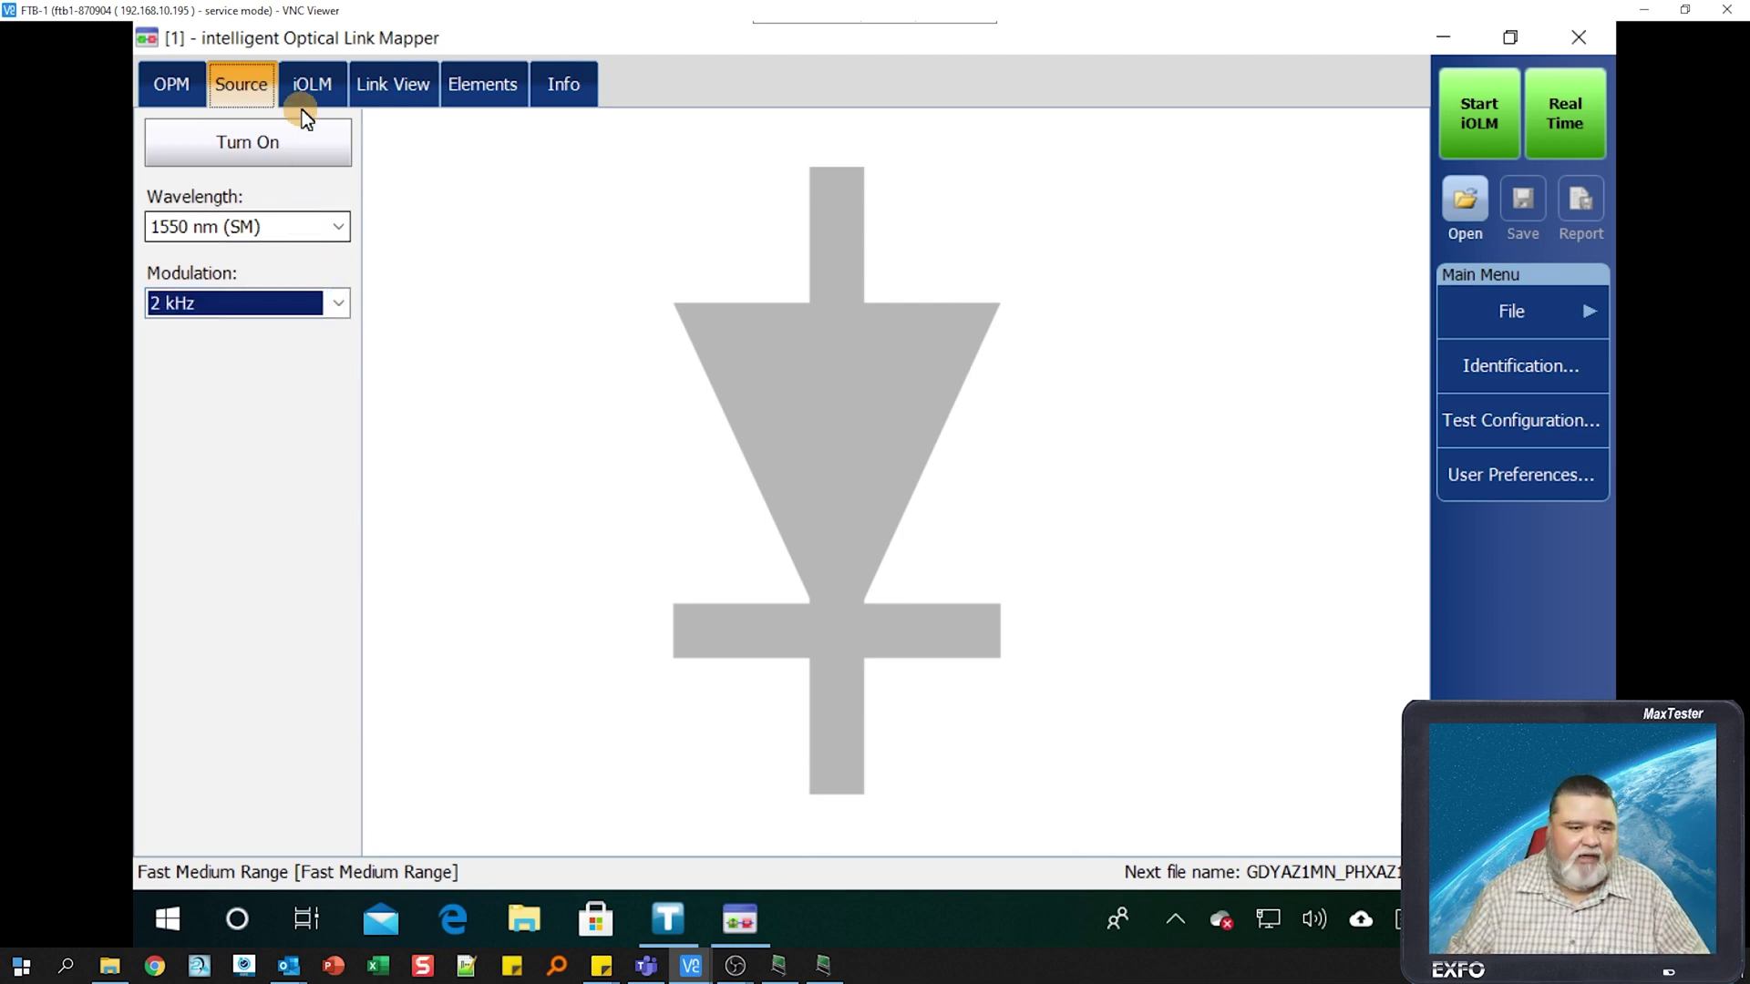
# - Show the iOLM test settings and keep the fiber type at SM/9 µm
pyautogui.click(326, 80)
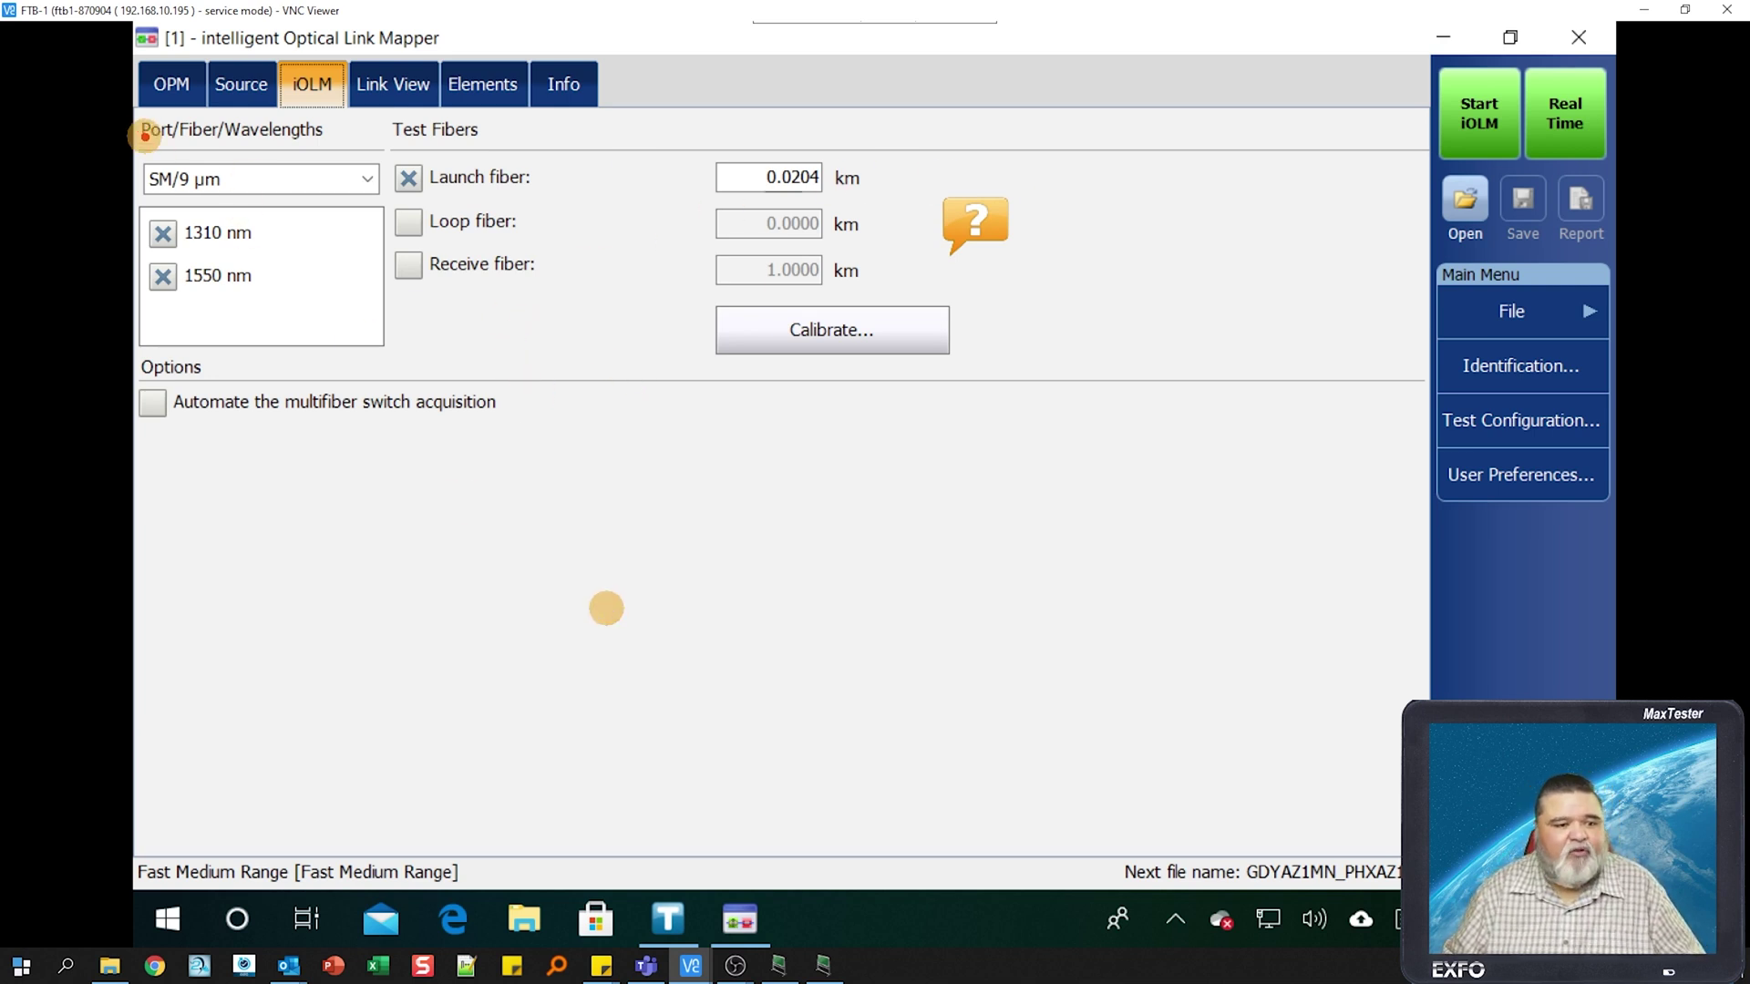
pyautogui.moveTo(127, 114)
pyautogui.mouseDown()
pyautogui.moveTo(365, 355)
pyautogui.moveTo(393, 356)
pyautogui.mouseUp()
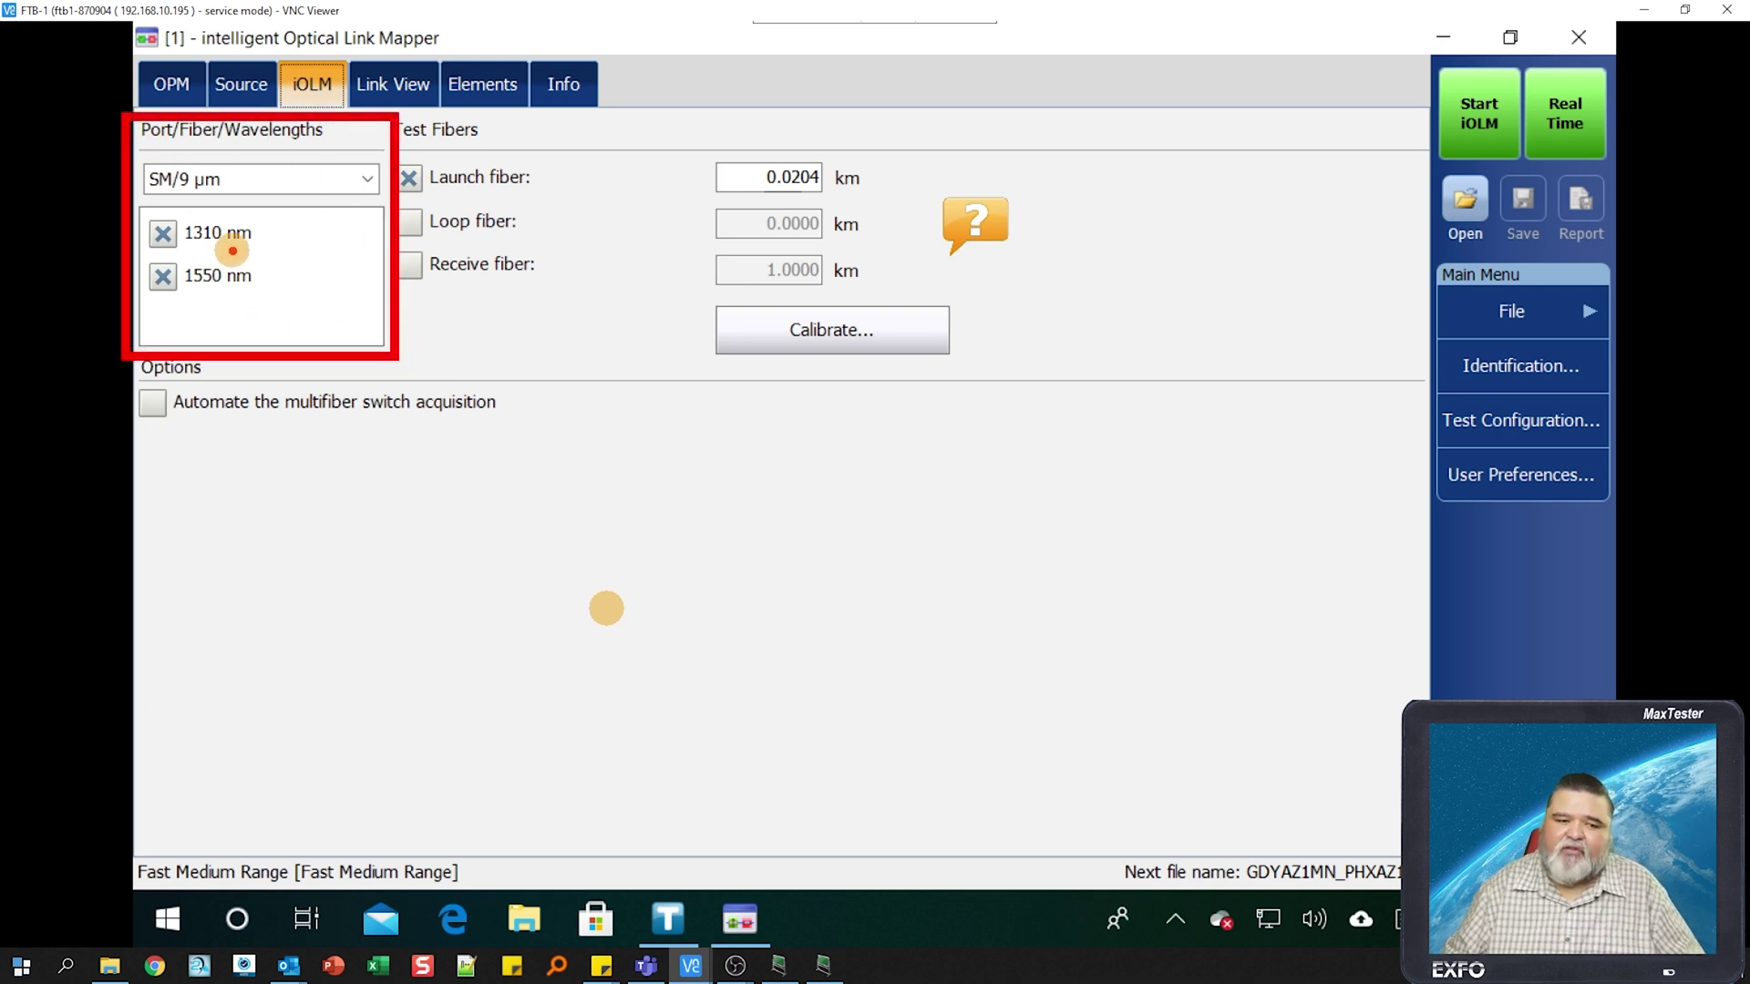
pyautogui.click(364, 179)
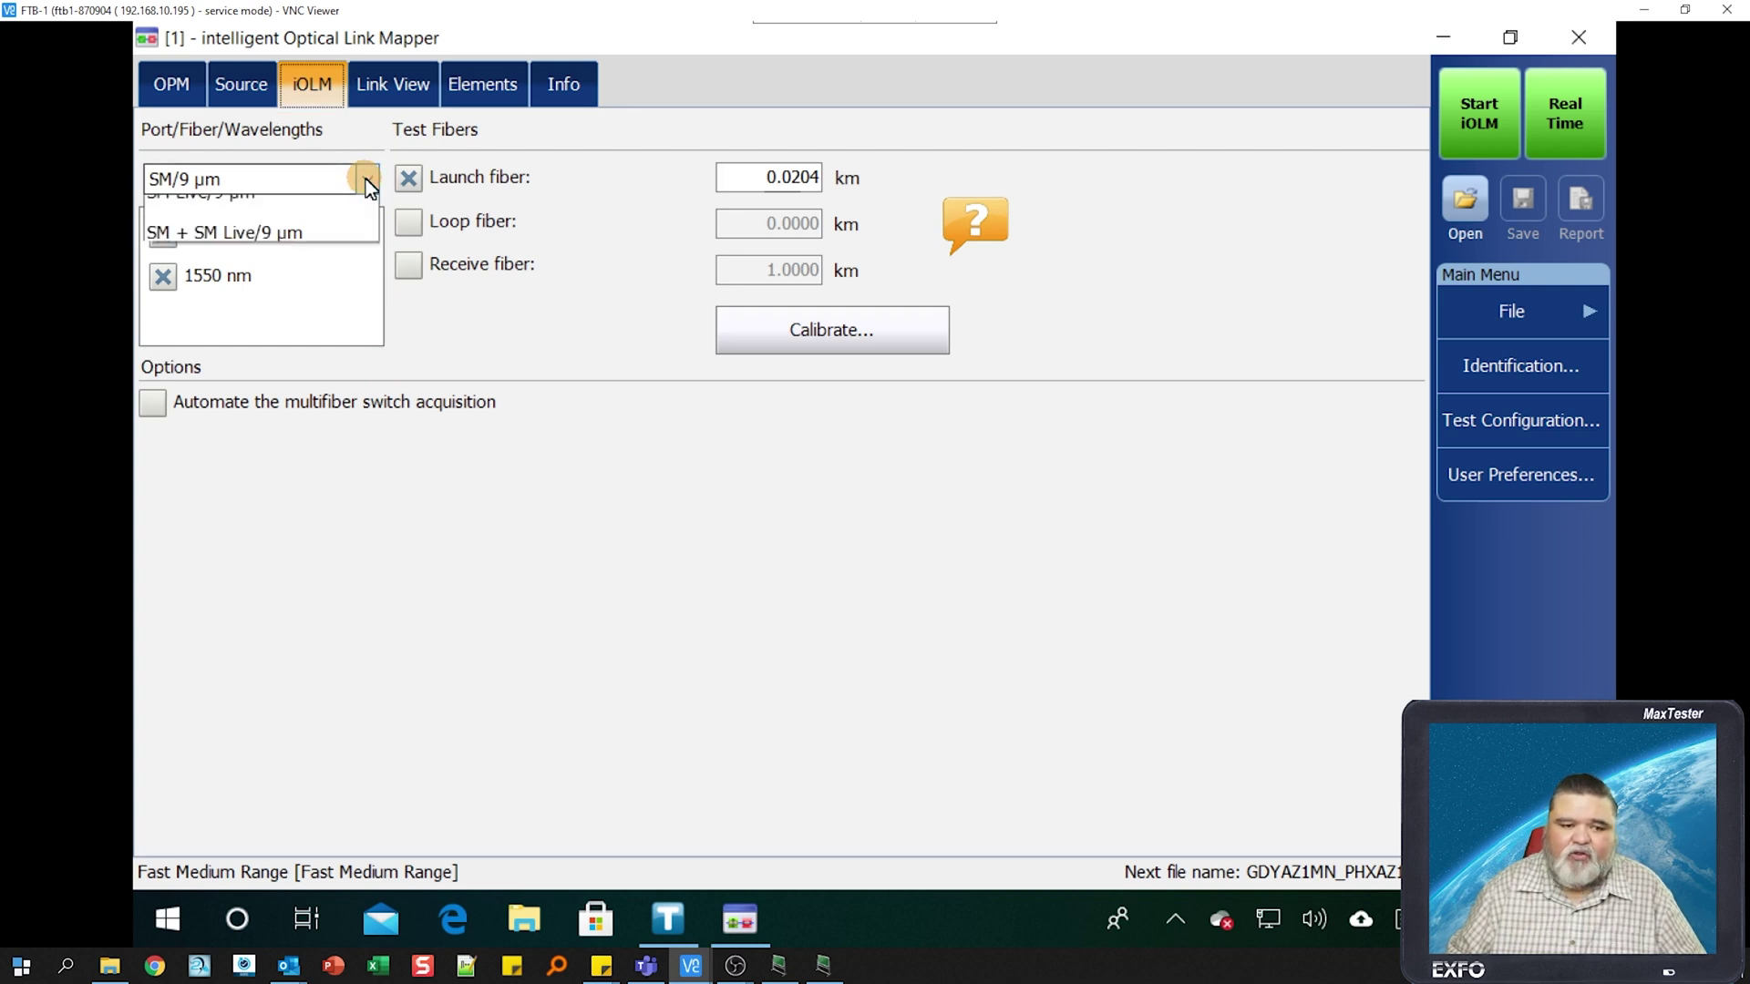
pyautogui.click(526, 317)
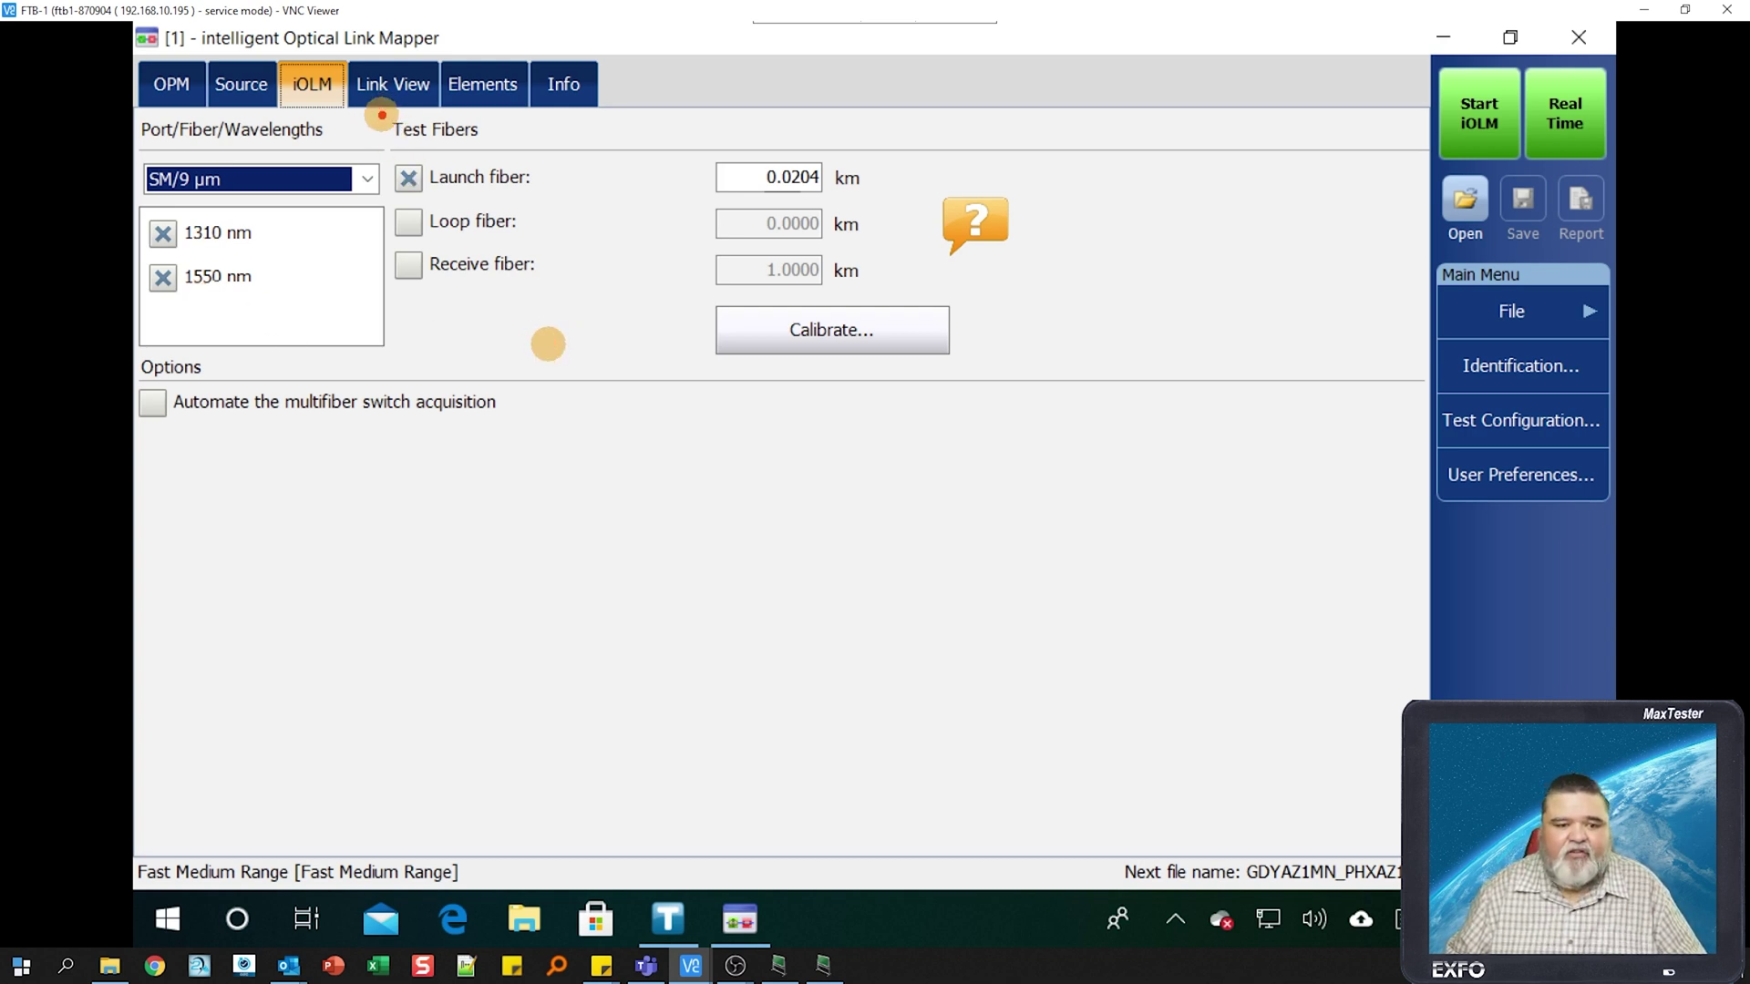
# - Review the Test Fibers settings and start calibrating the 0.0204 km launch fiber
pyautogui.moveTo(379, 113)
pyautogui.mouseDown()
pyautogui.moveTo(934, 355)
pyautogui.moveTo(1030, 374)
pyautogui.mouseUp()
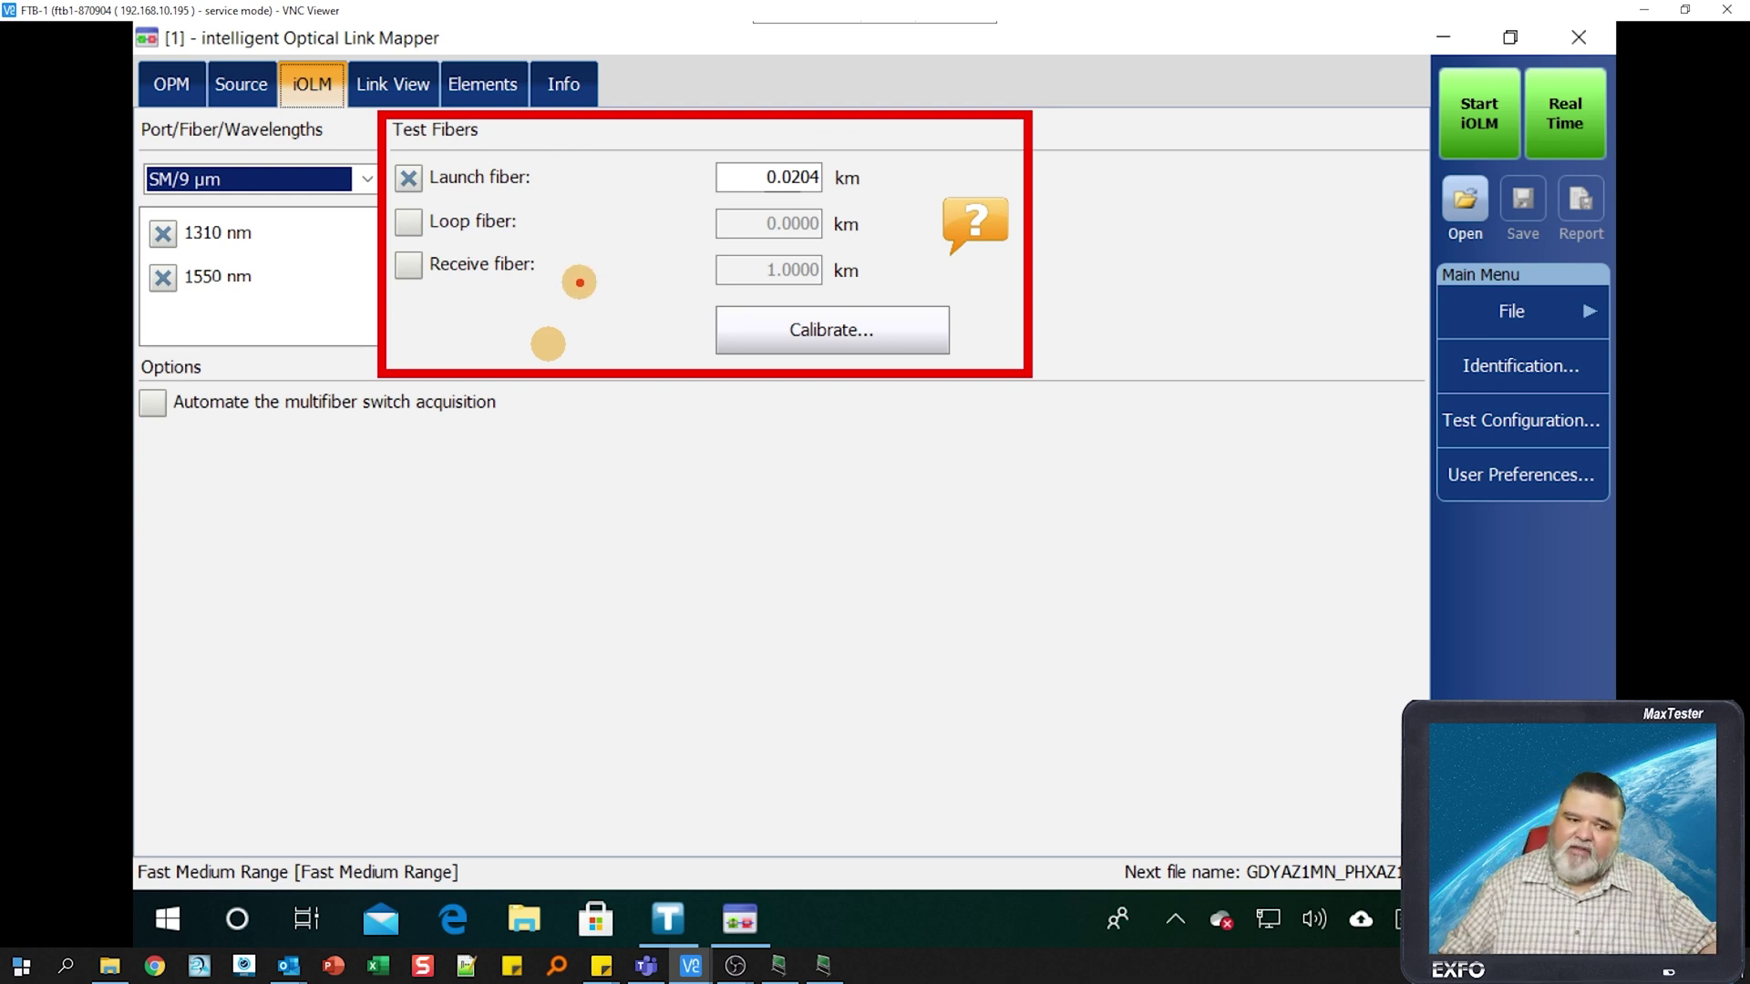
pyautogui.press('Escape')
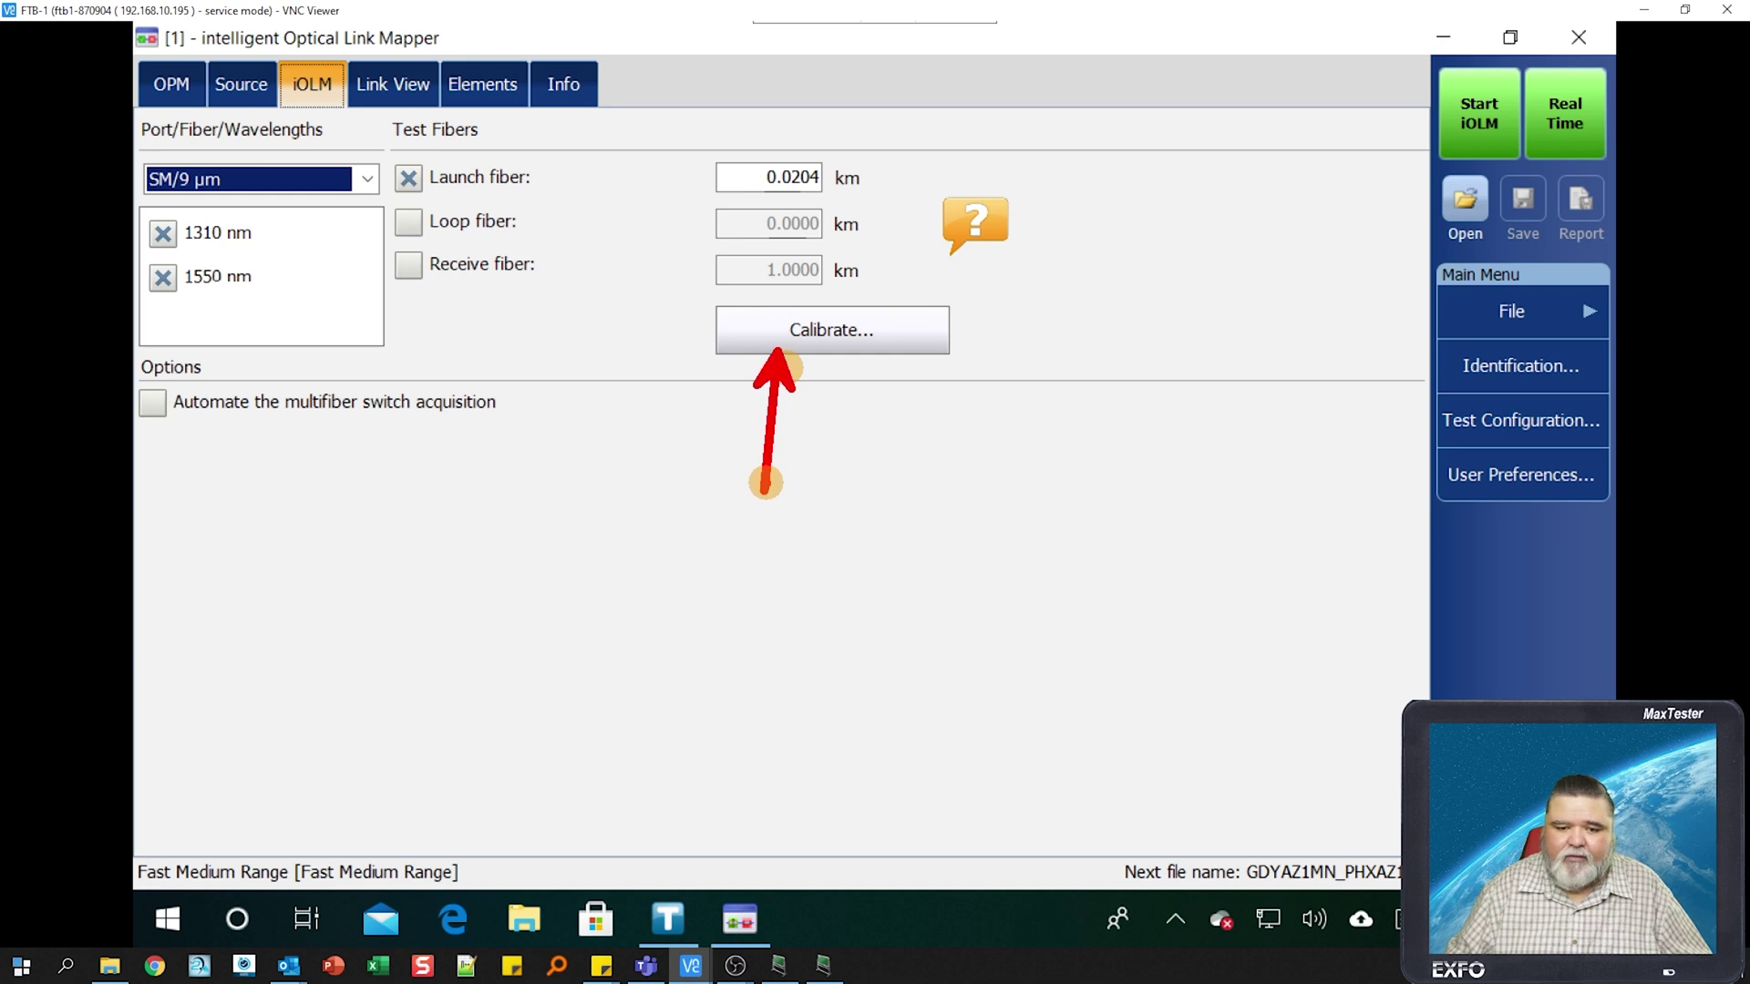
pyautogui.click(851, 341)
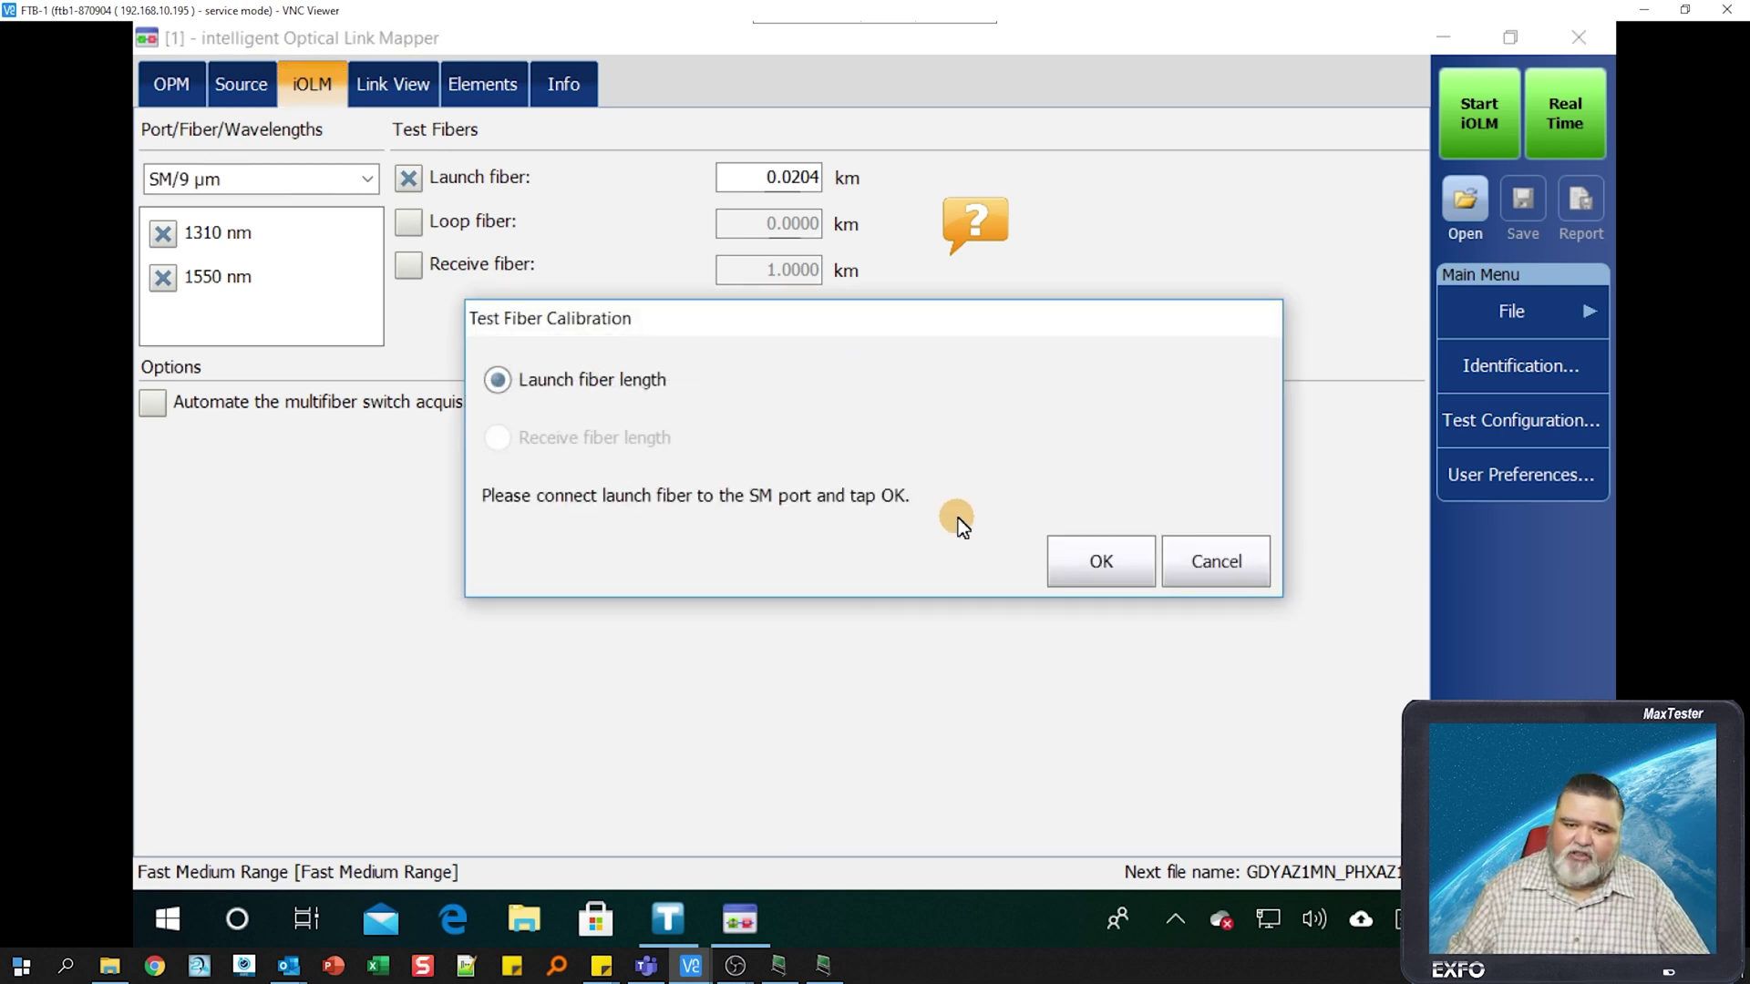
# - Cancel calibration, keep the 0.0204 km launch fiber, and bring up User Preferences
pyautogui.click(1235, 584)
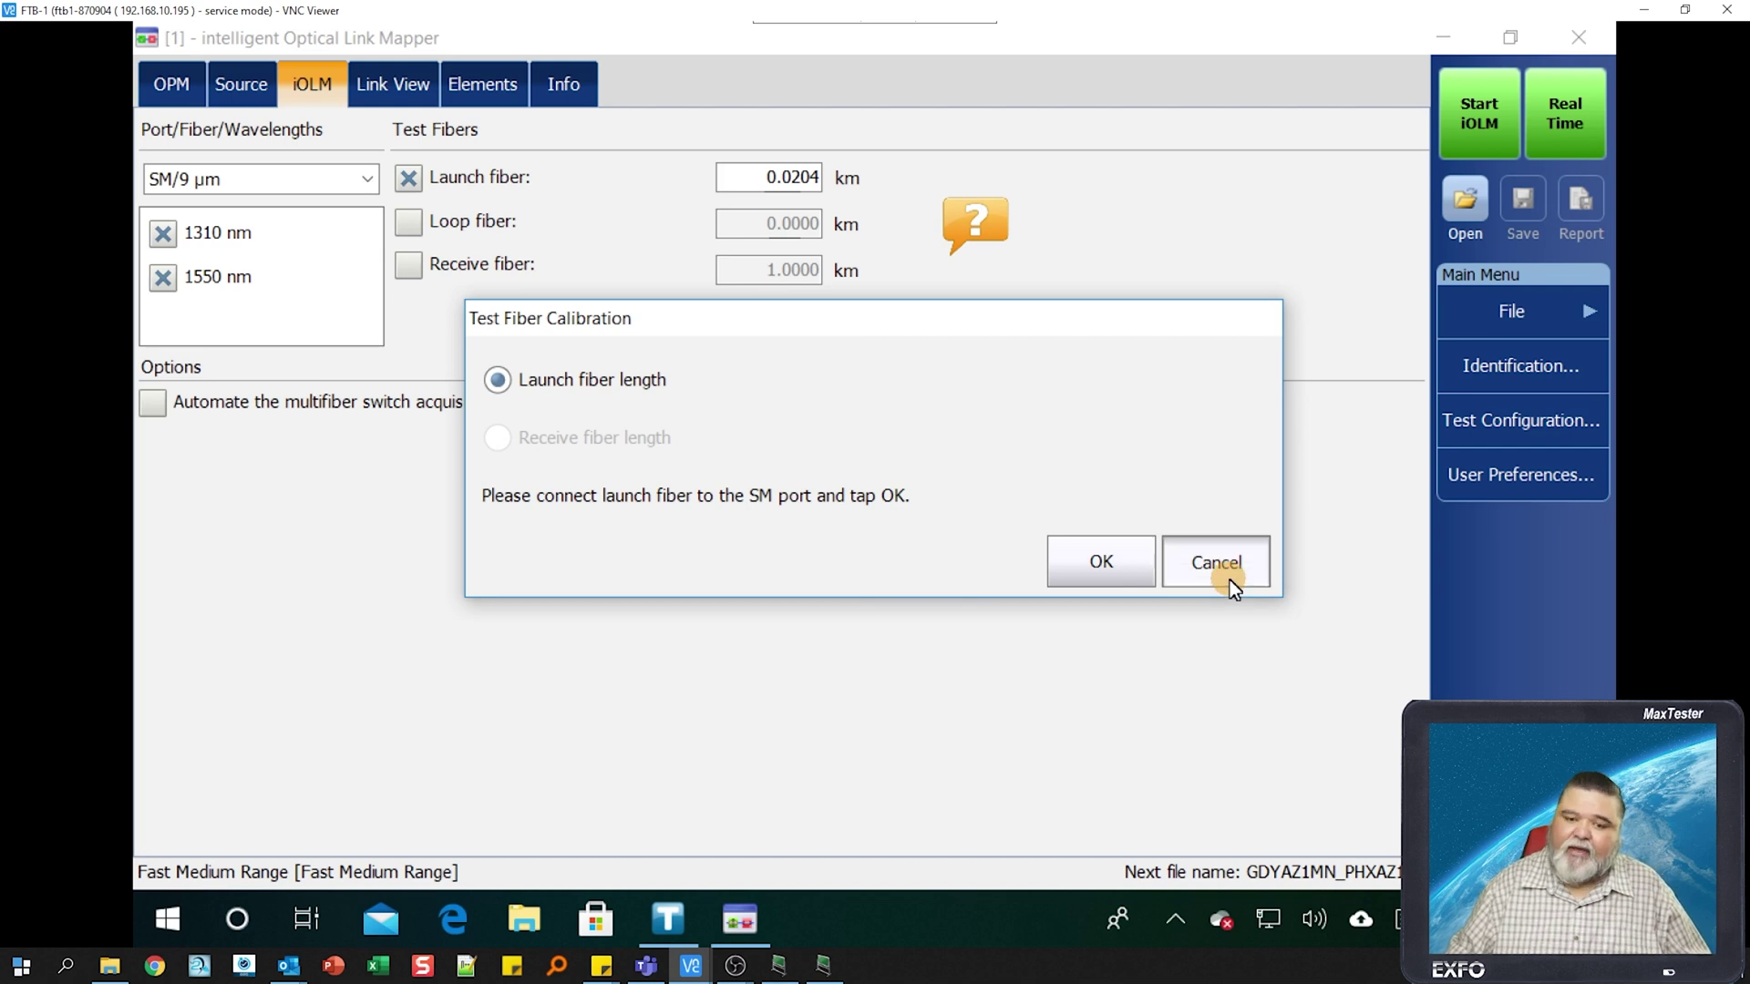
pyautogui.click(773, 187)
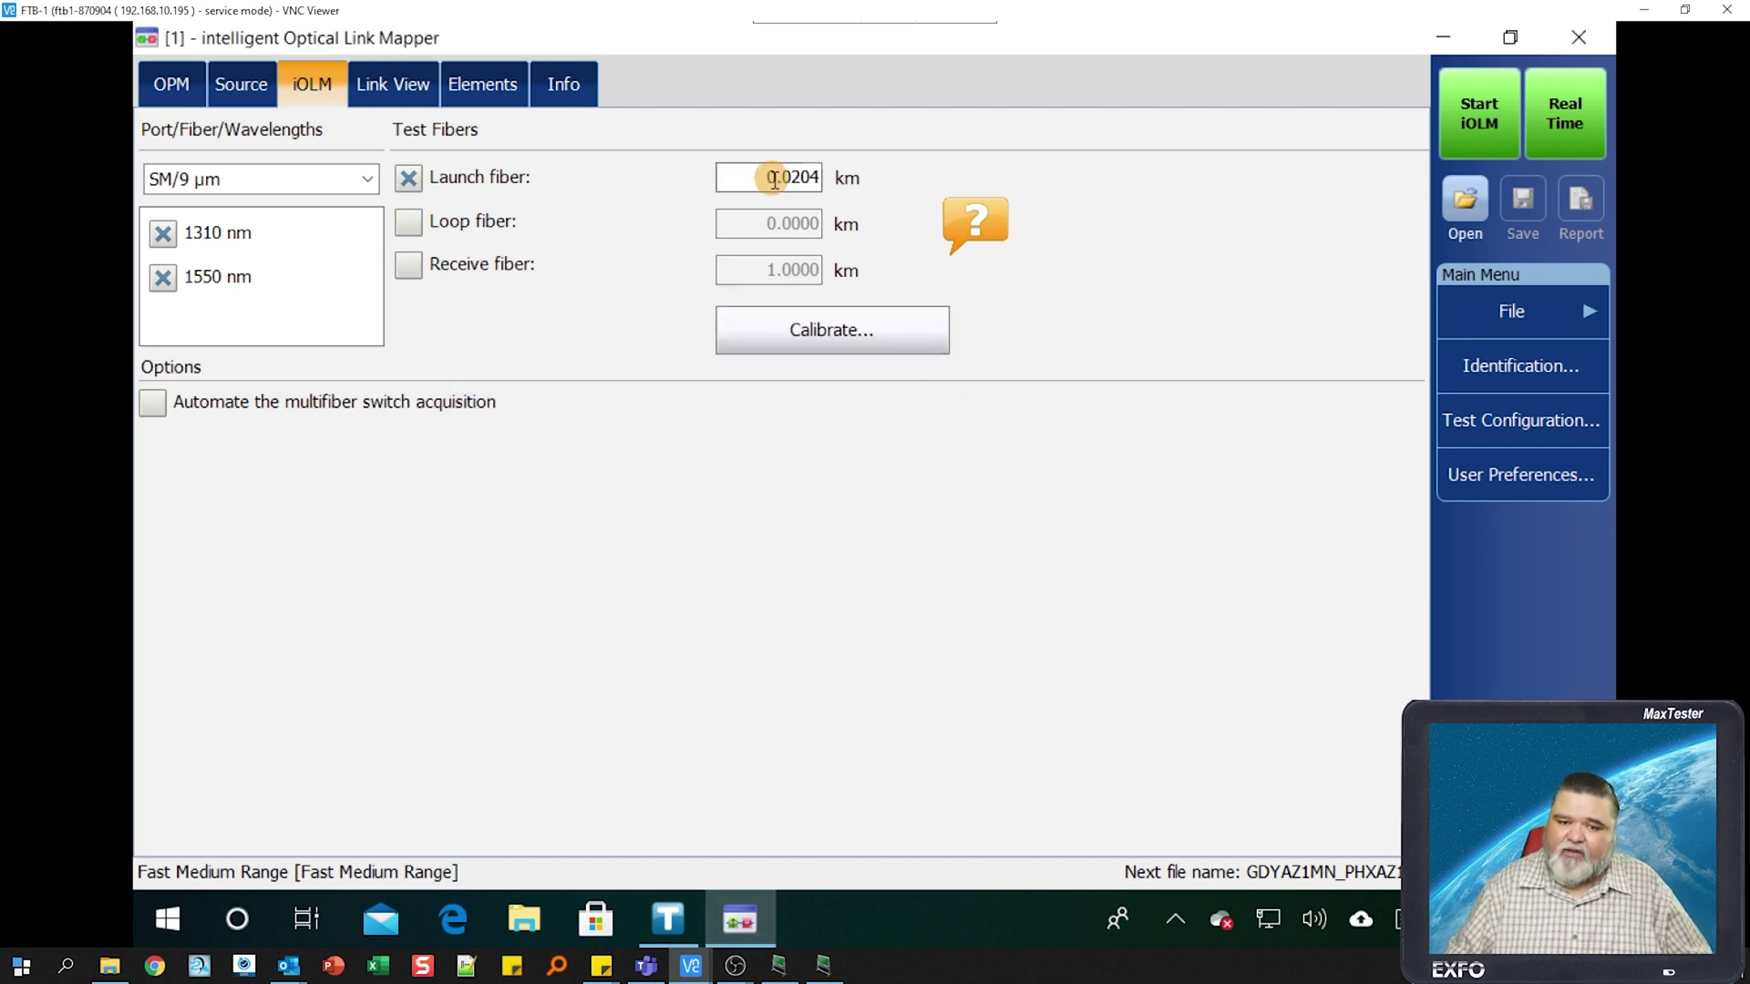
pyautogui.click(754, 242)
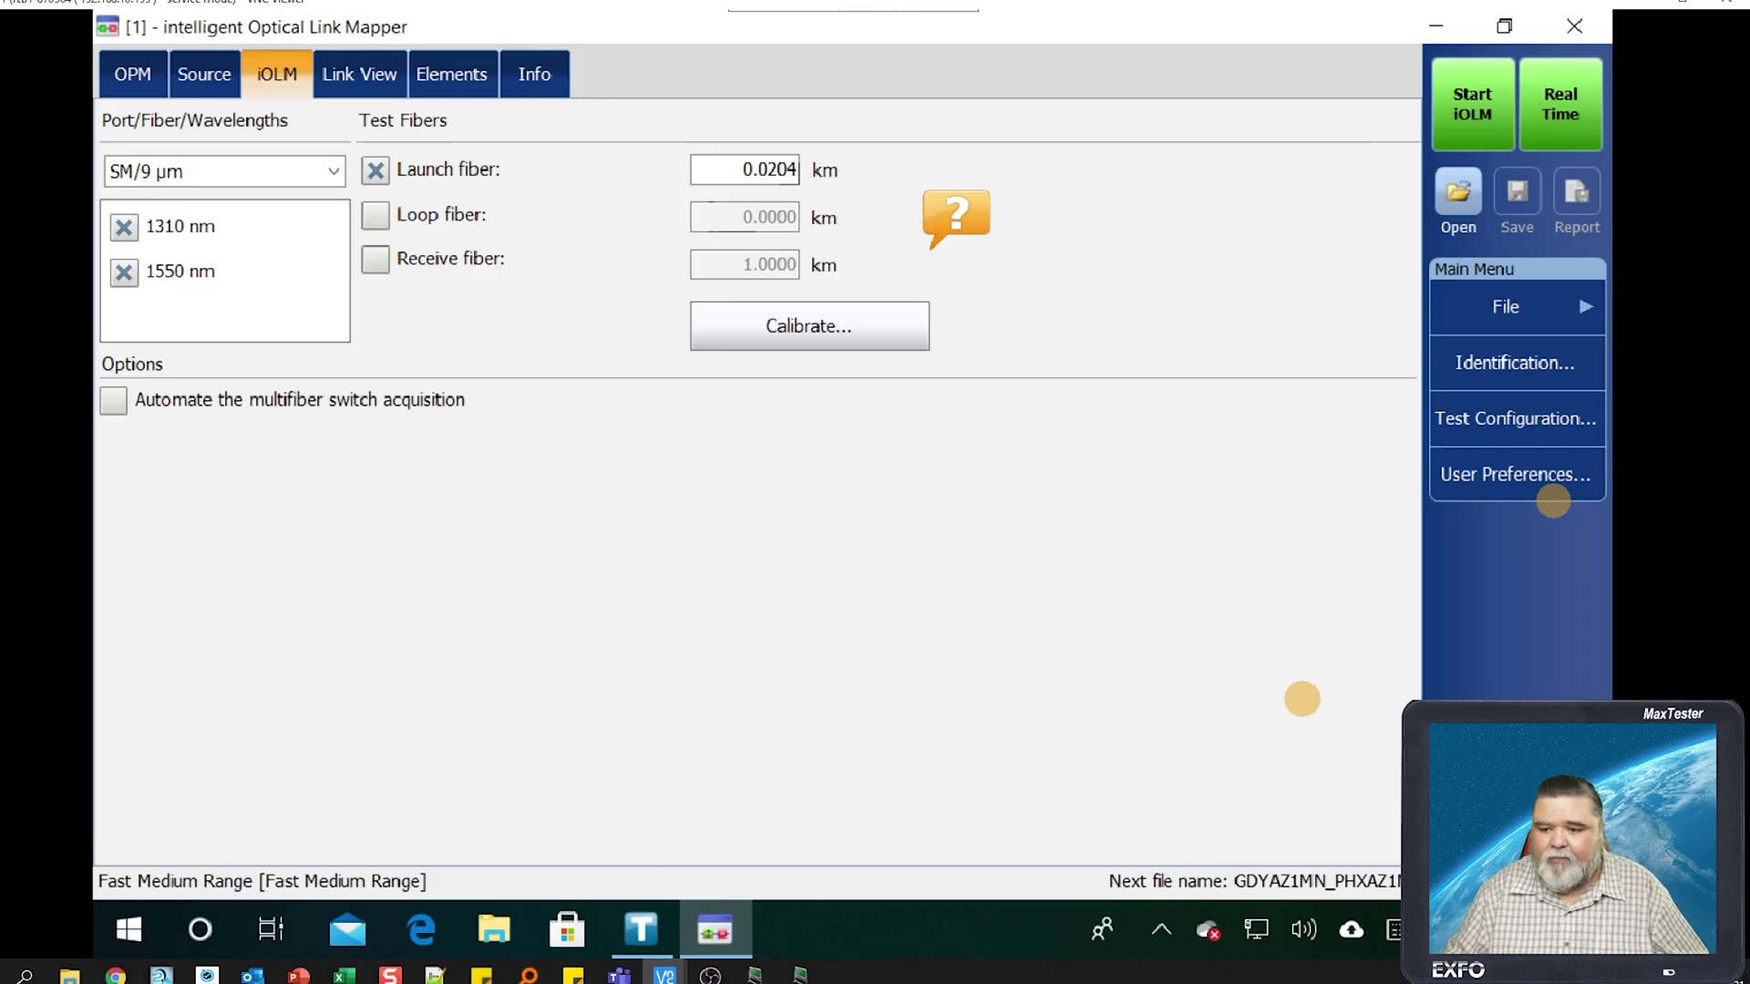
pyautogui.click(1488, 462)
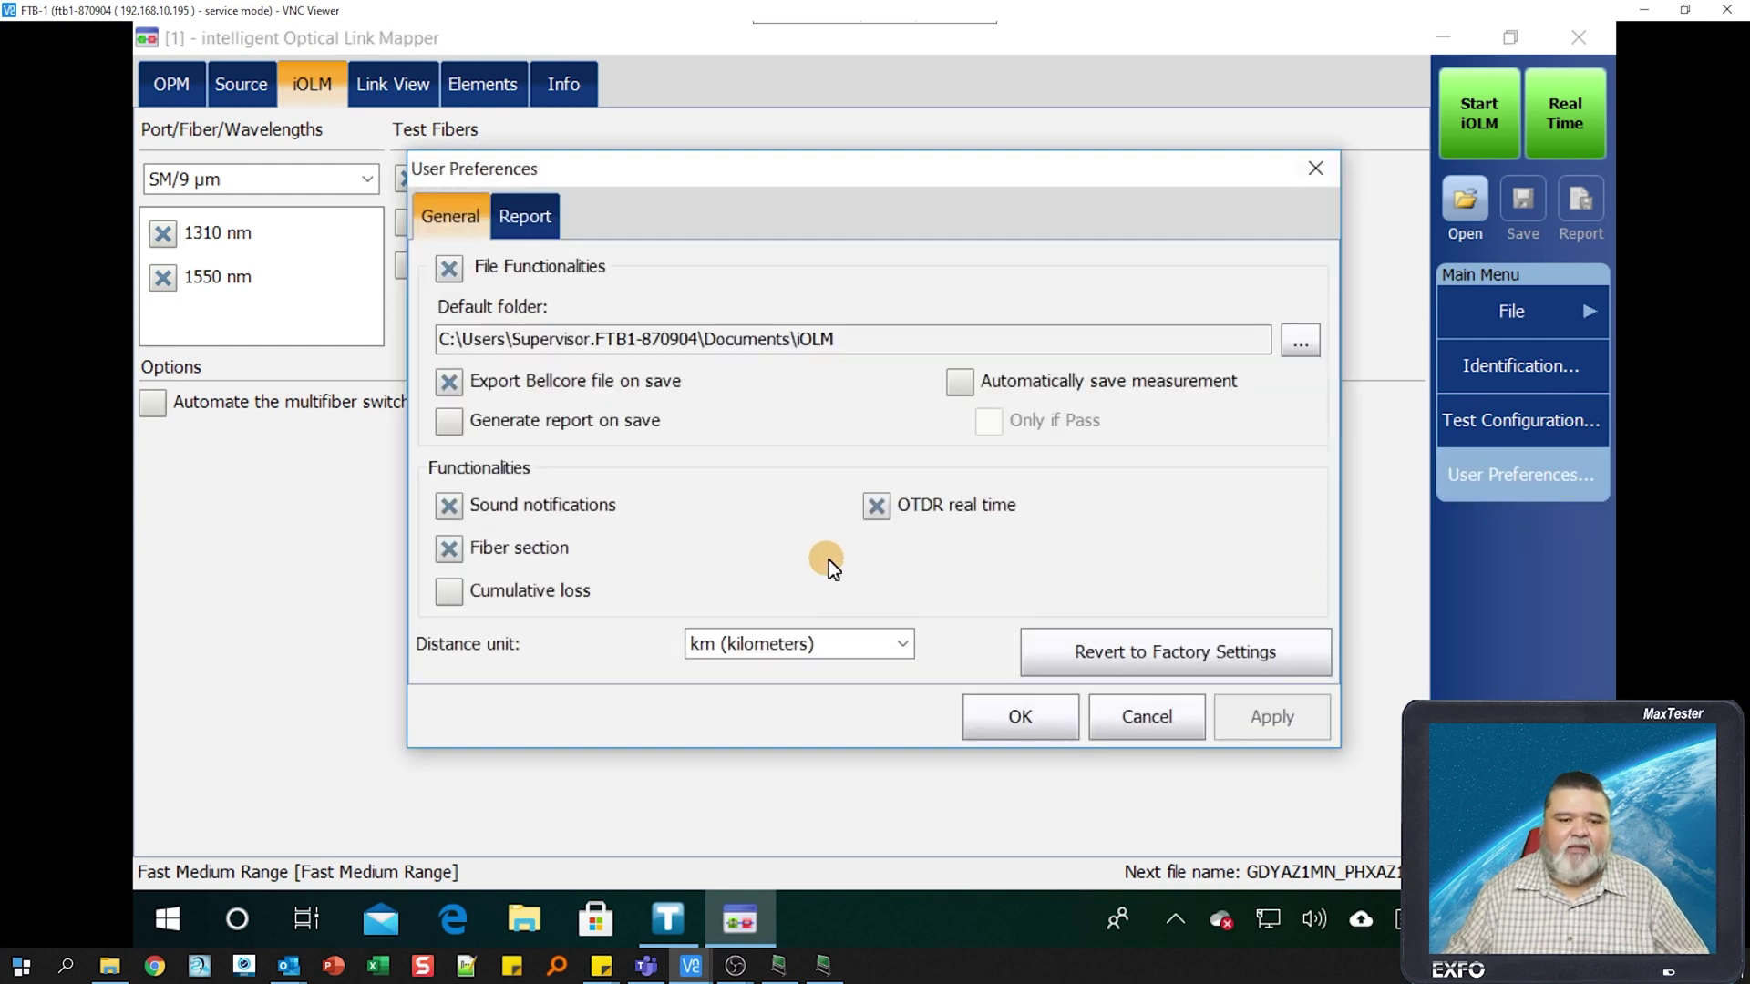
# - Keep the distance unit in km, check the Report options, and confirm User Preferences
pyautogui.click(900, 641)
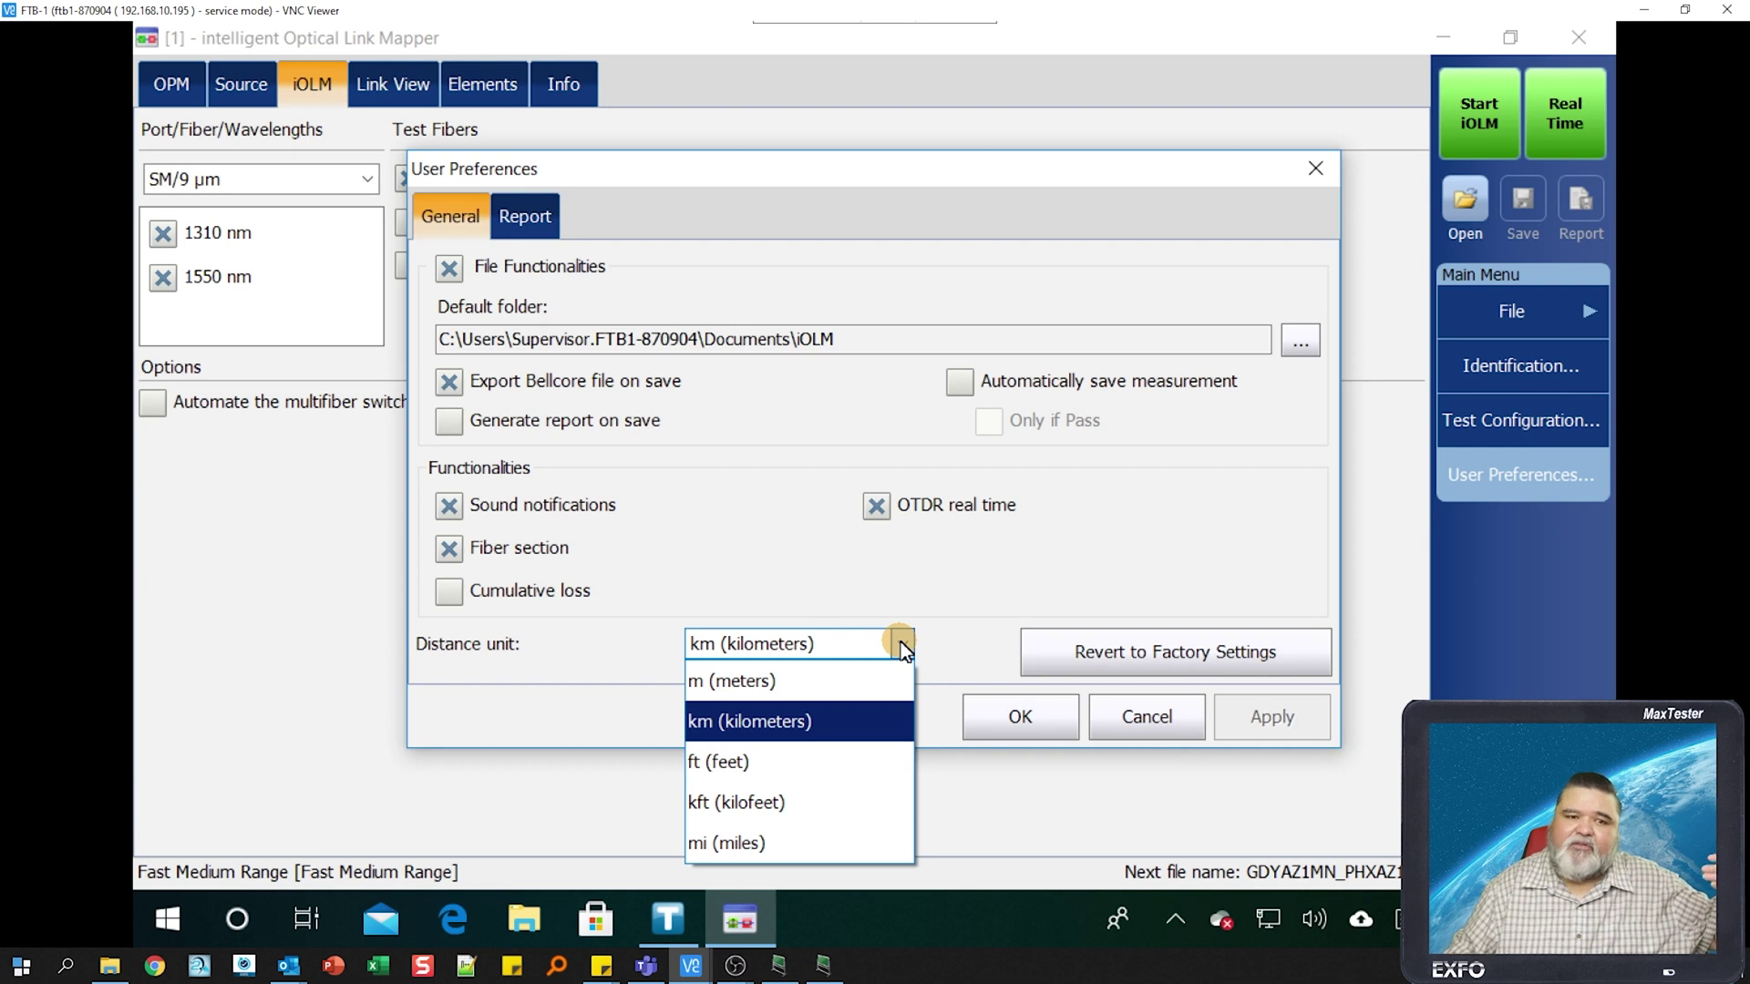
pyautogui.click(948, 640)
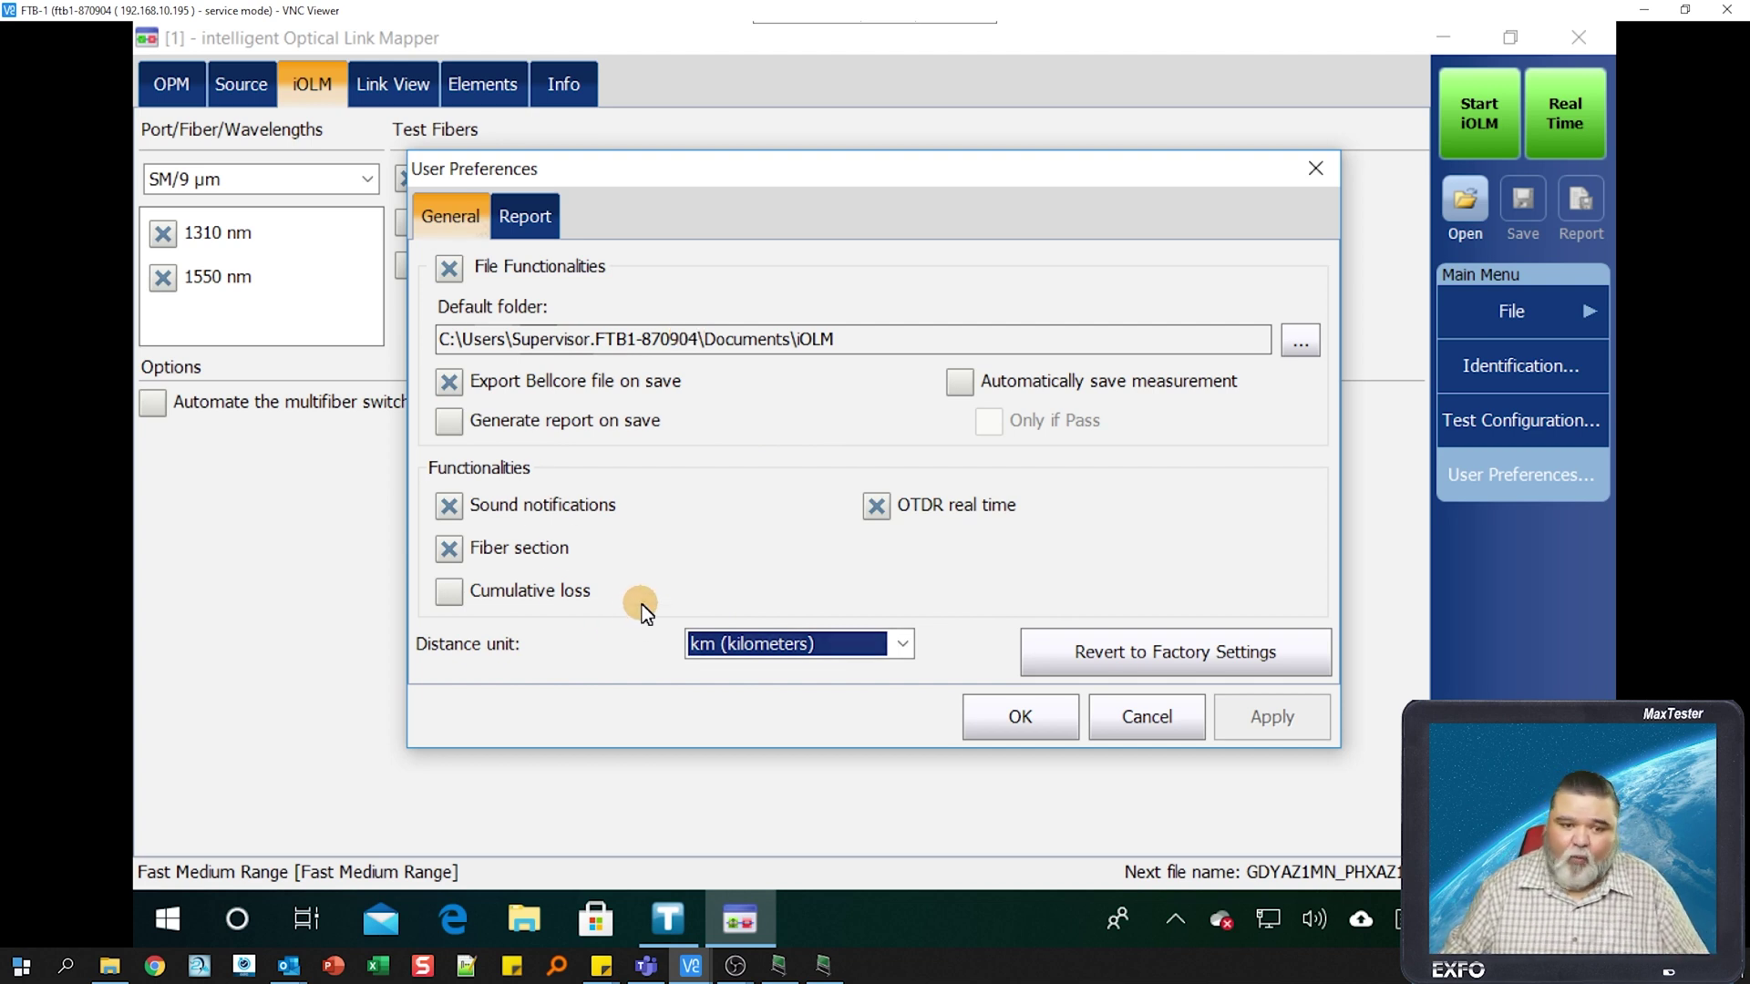
pyautogui.click(536, 223)
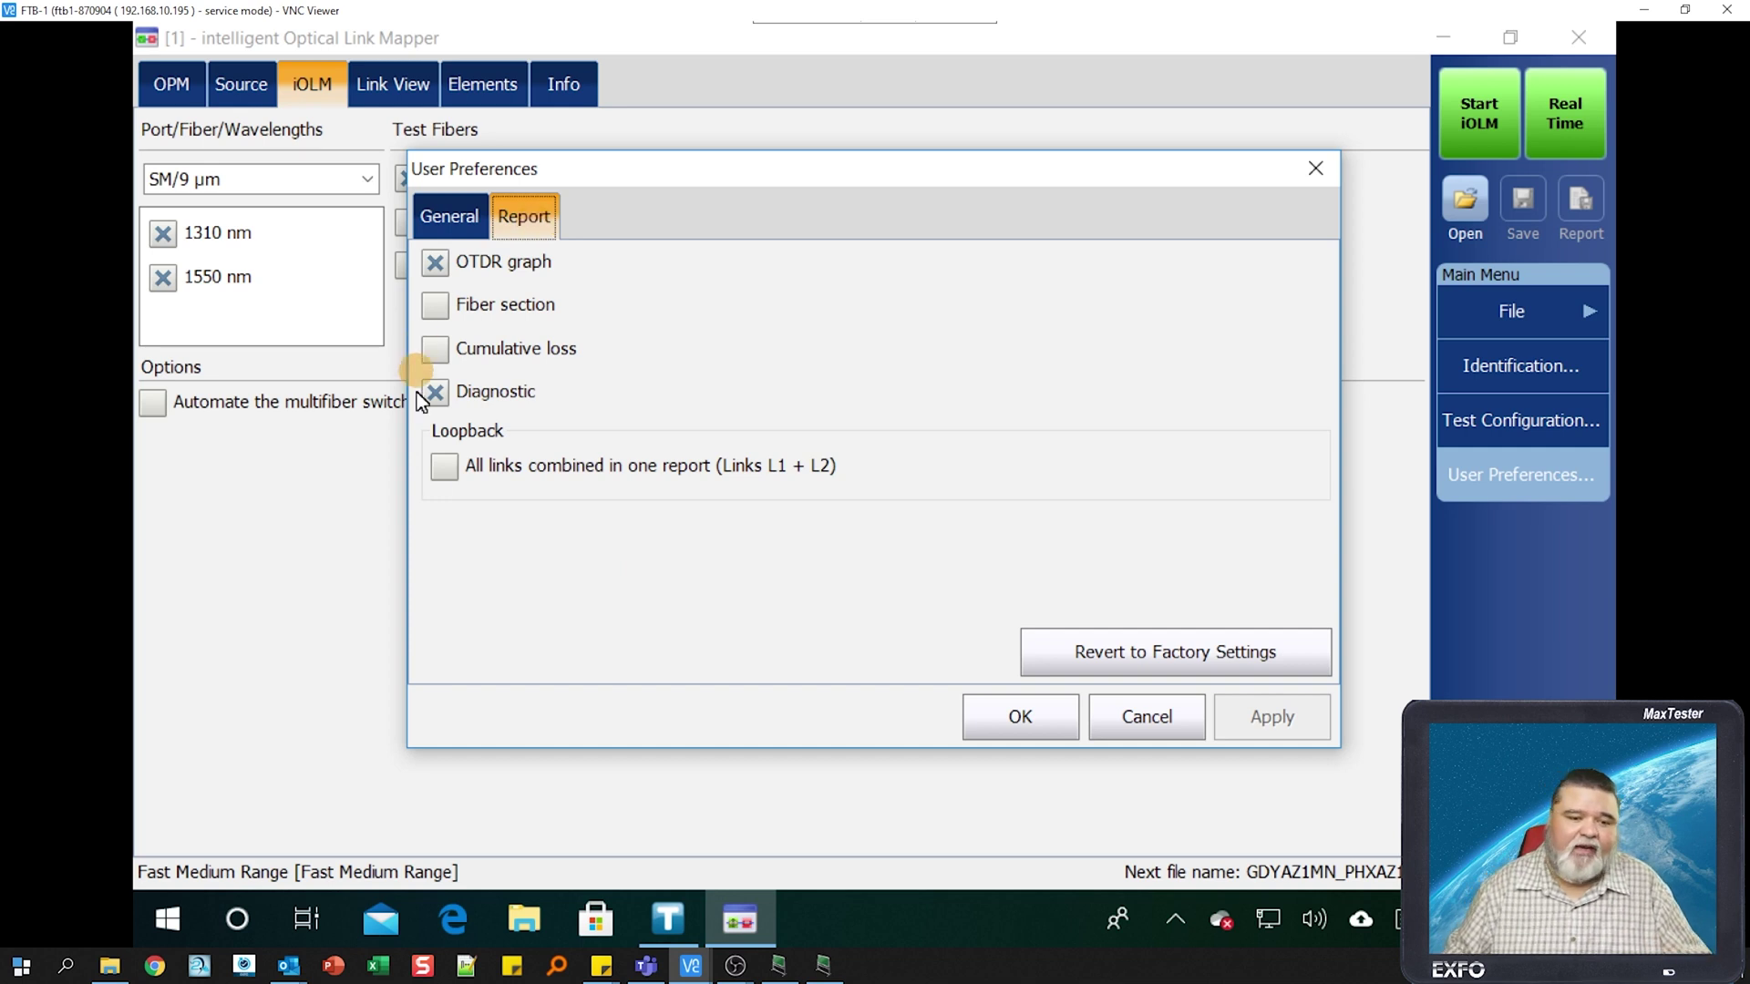
pyautogui.click(480, 237)
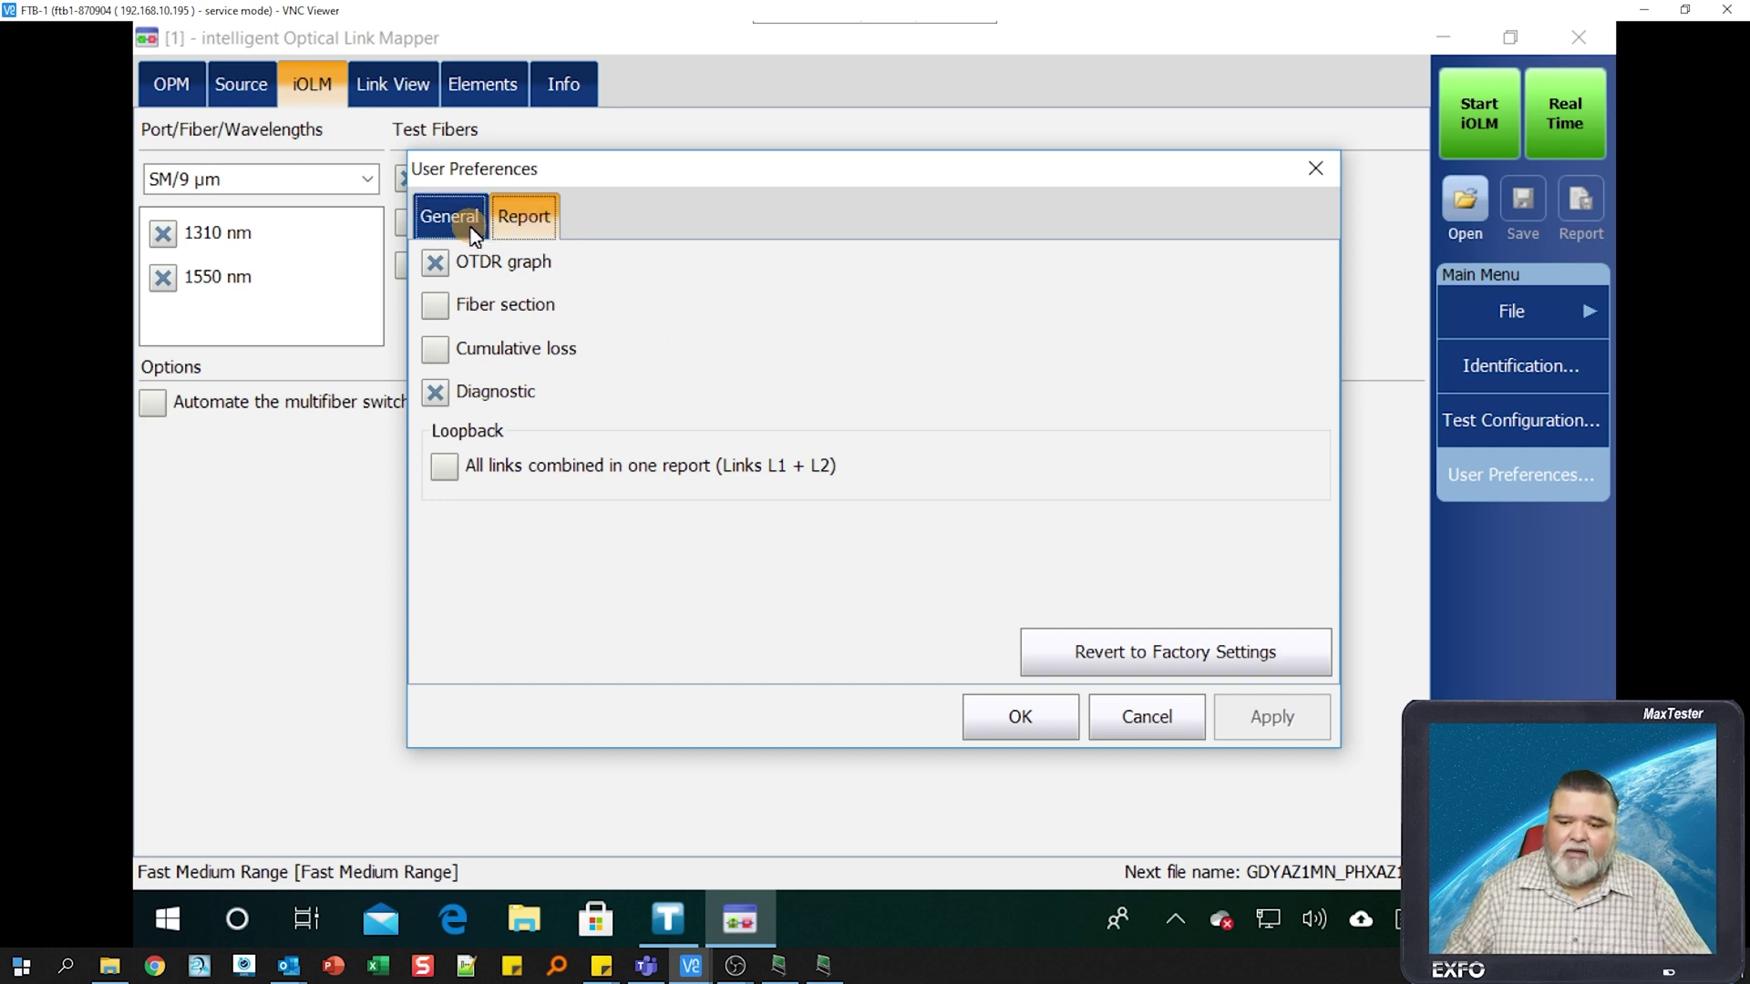
pyautogui.click(1047, 720)
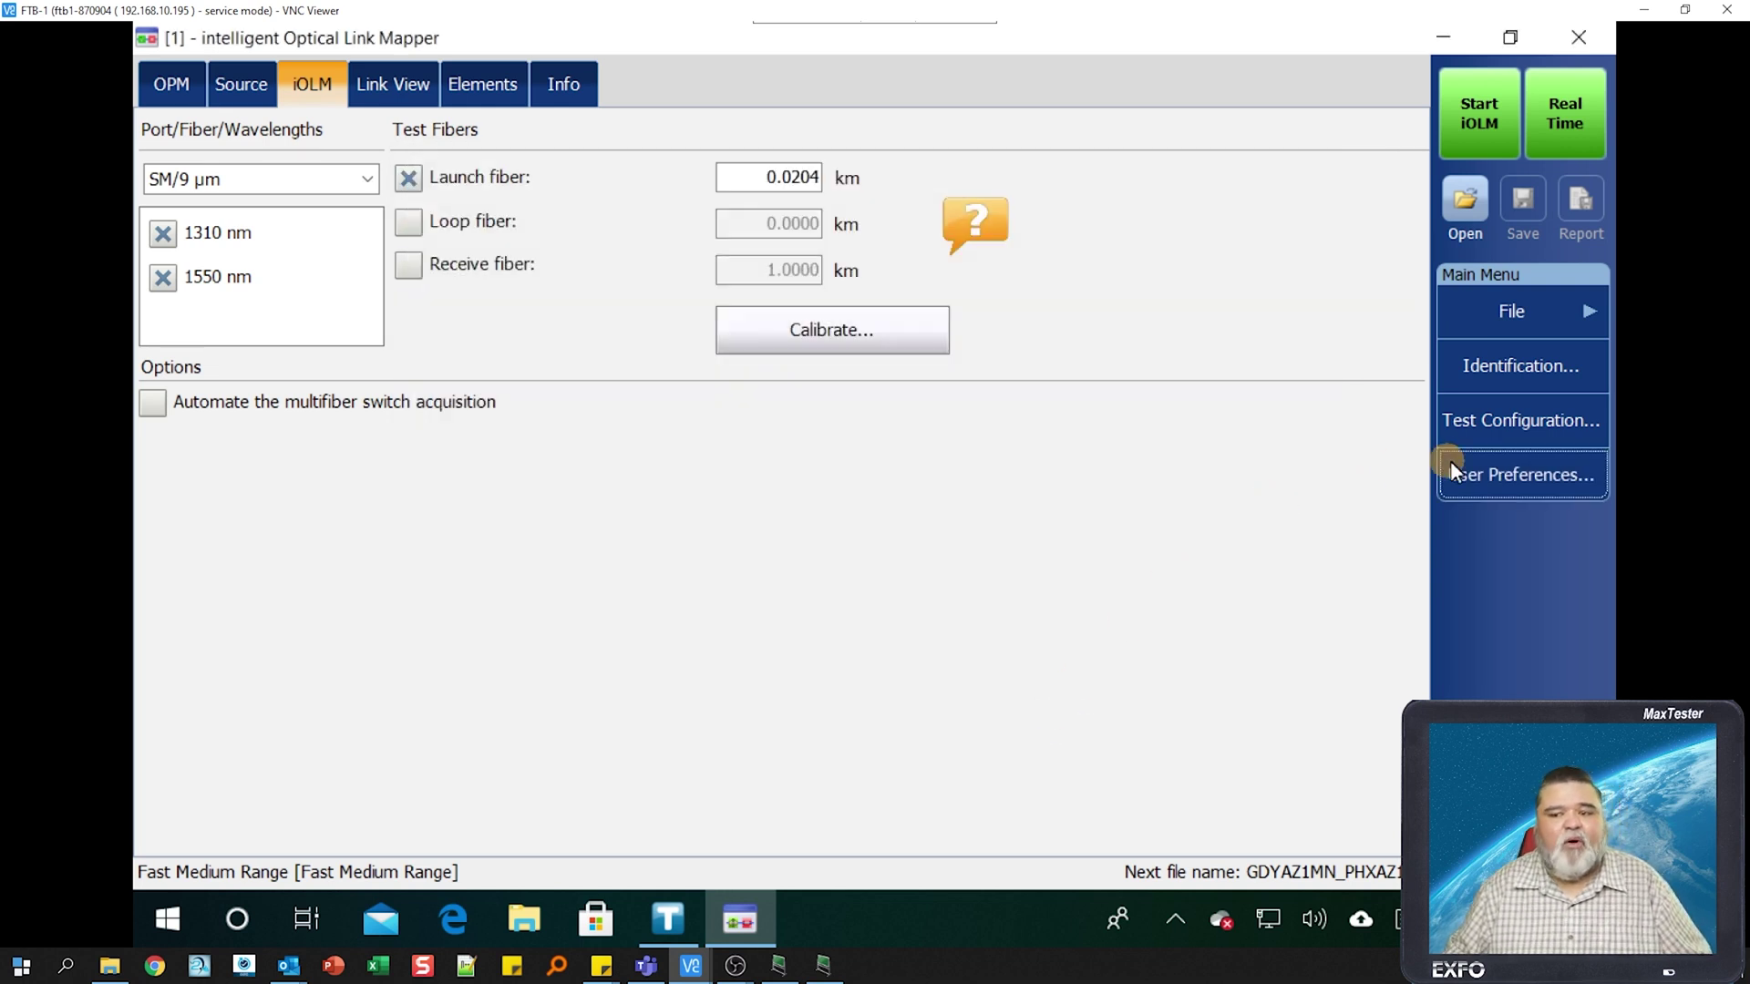
# - Duplicate the DefaultSetup test configuration as 'iOLM Training'
pyautogui.click(1494, 435)
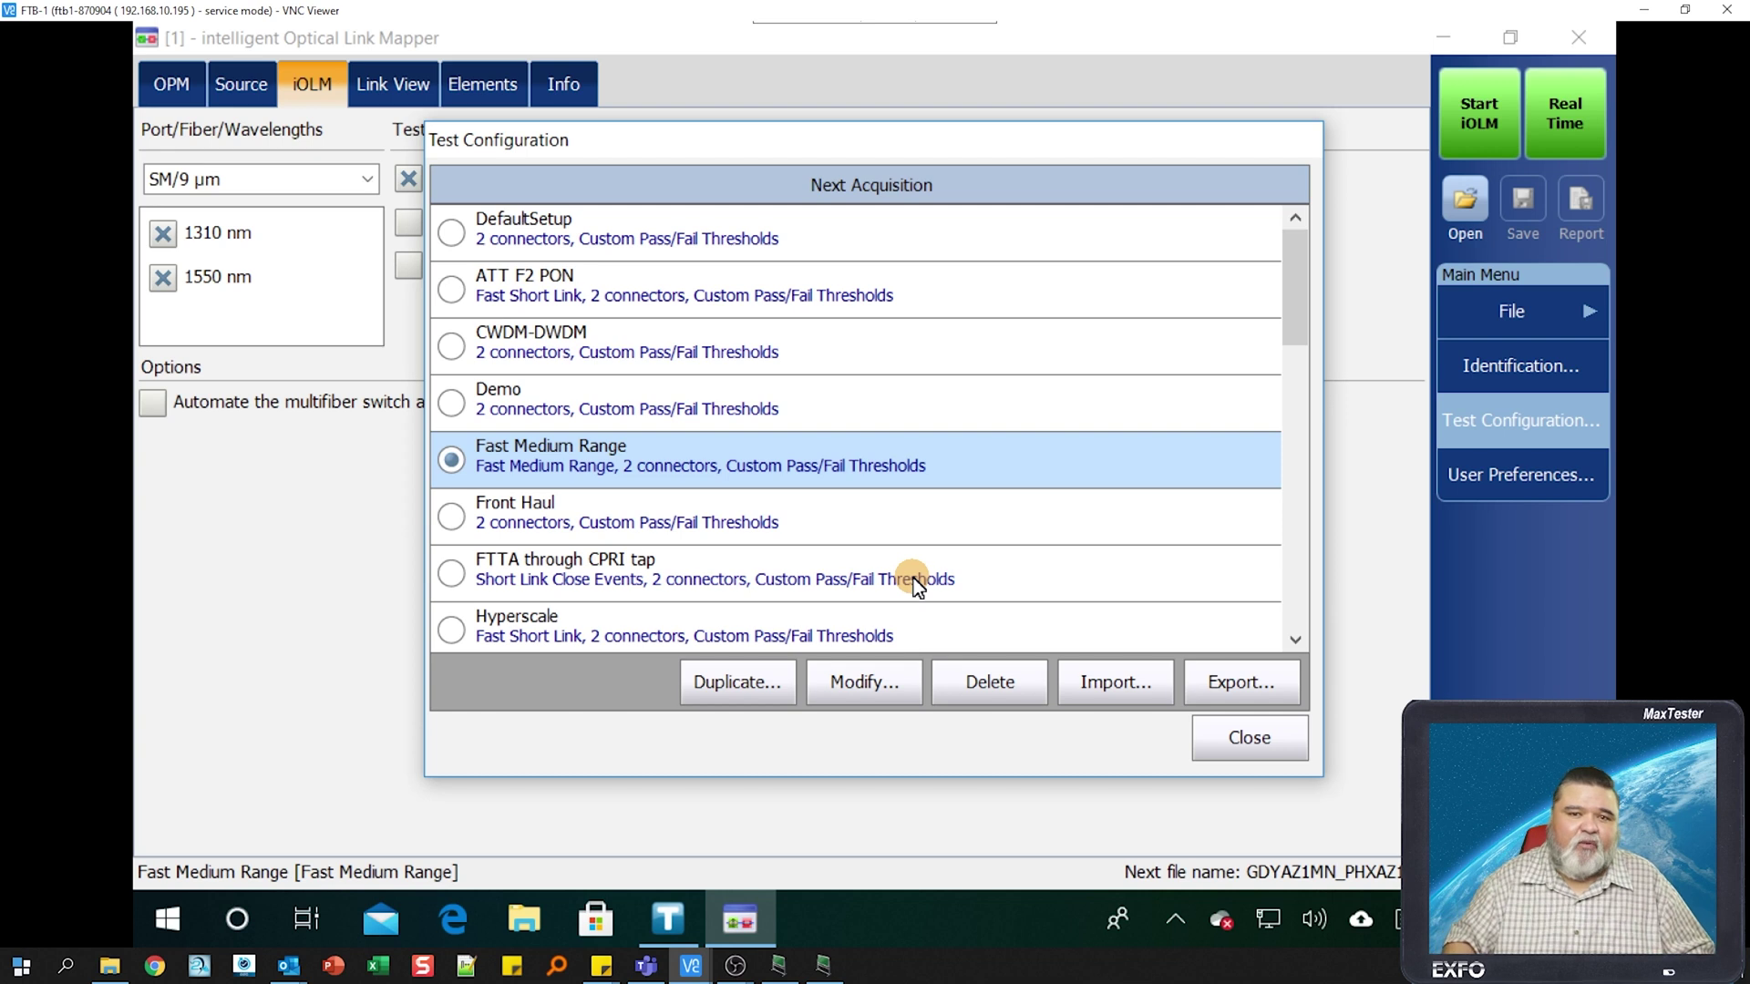
pyautogui.press('Home')
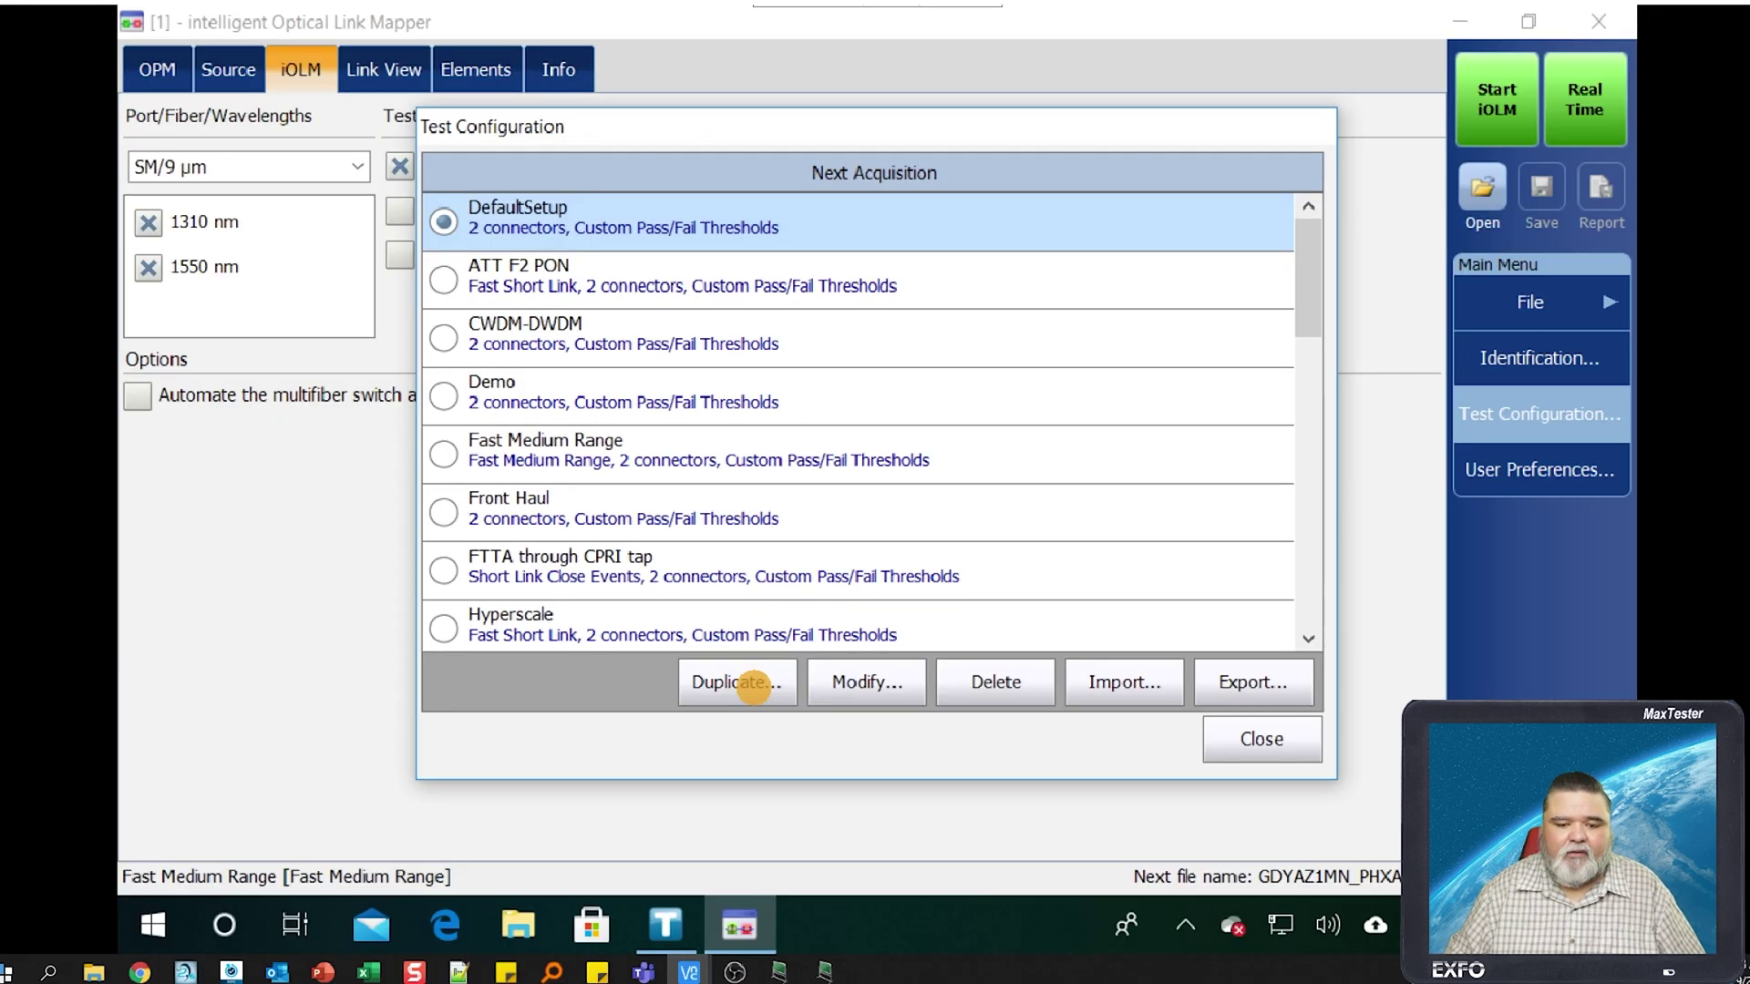
pyautogui.click(756, 683)
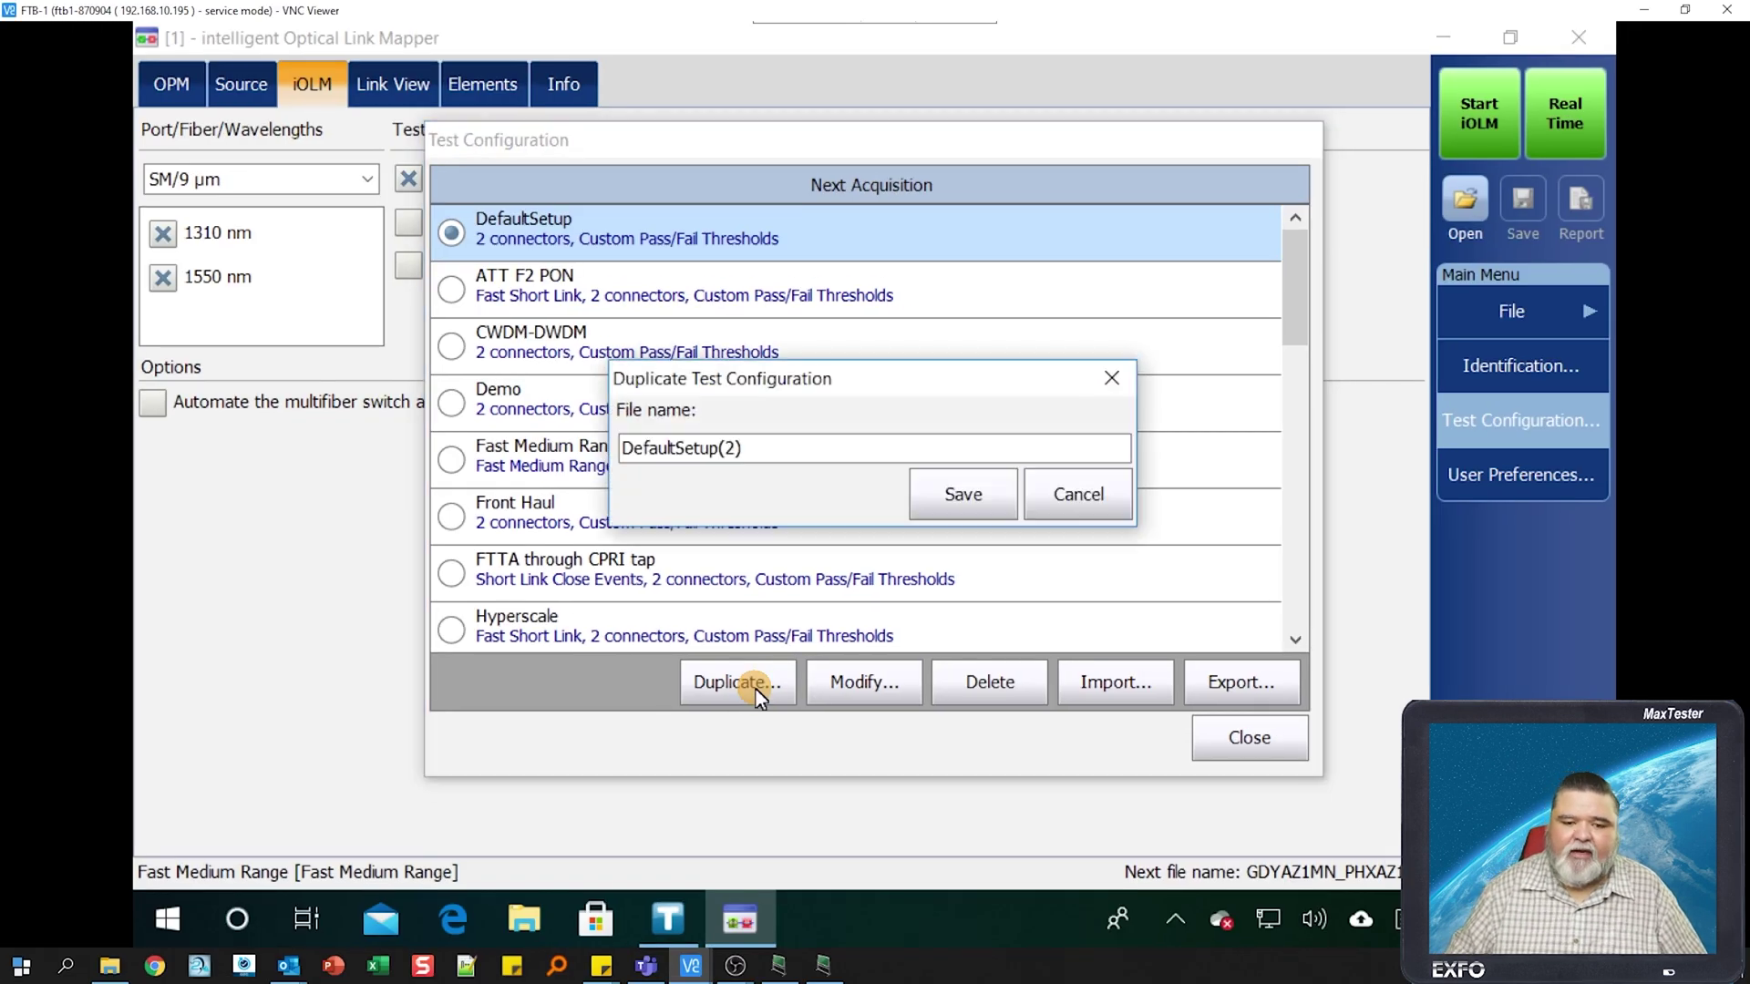
pyautogui.doubleClick(789, 443)
pyautogui.write('iO')
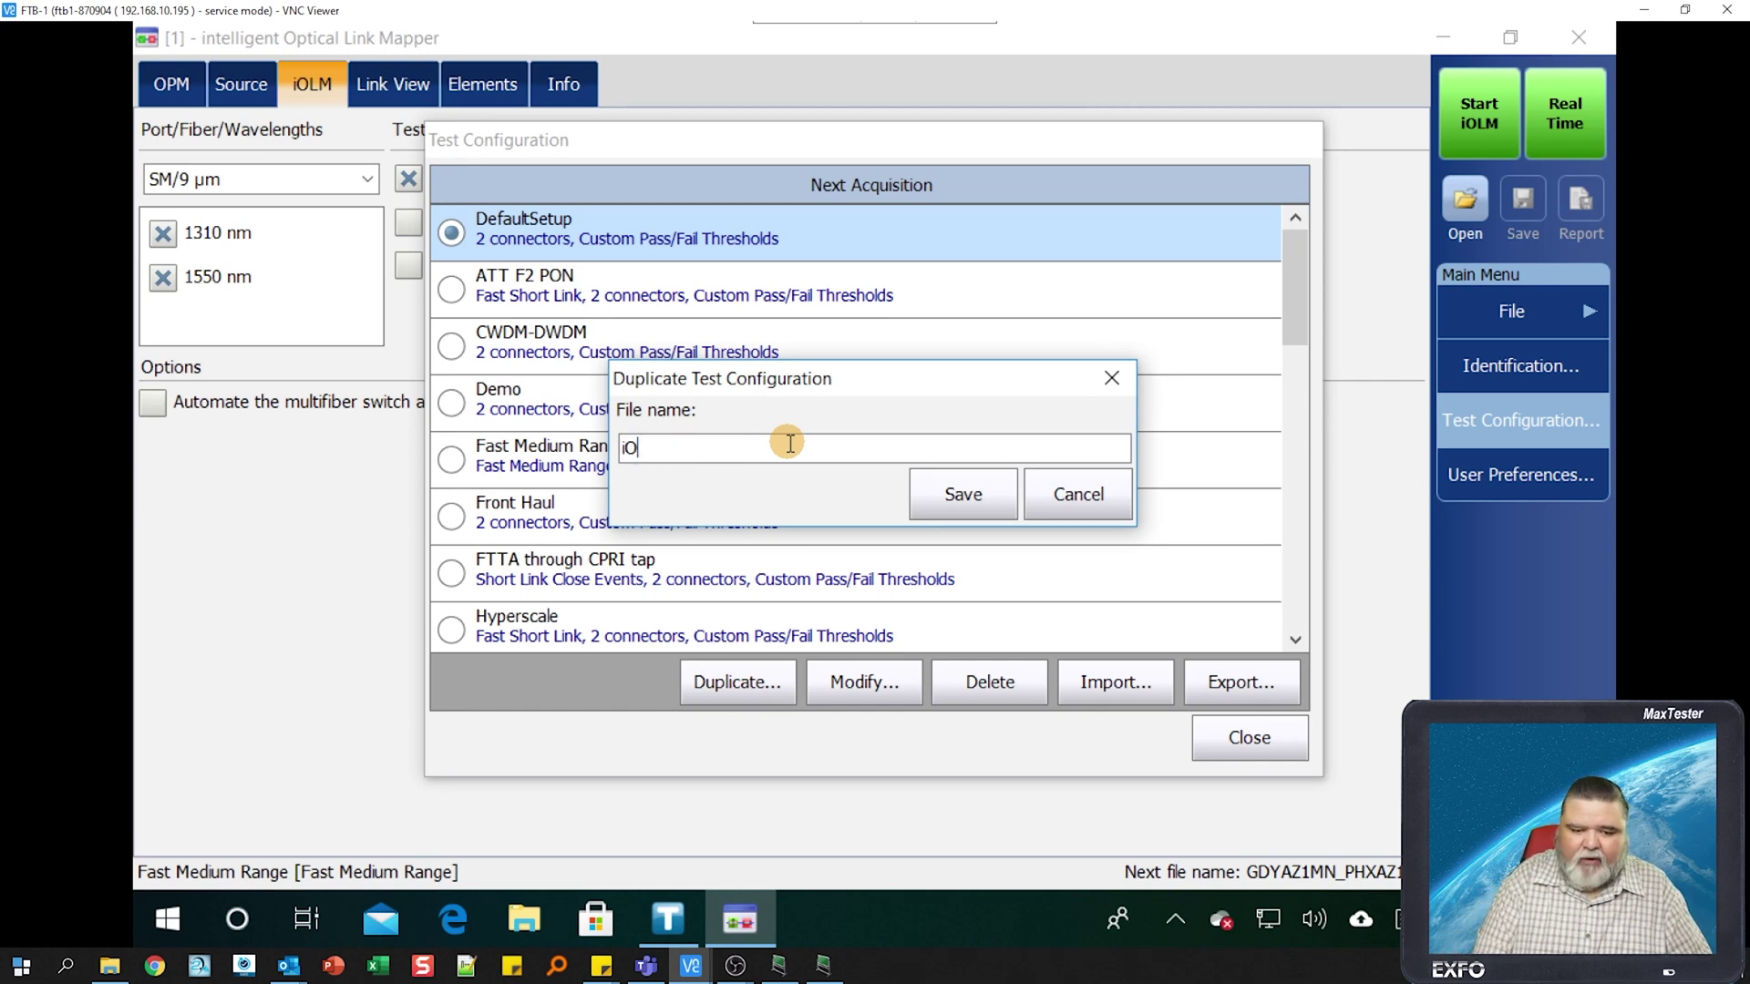
pyautogui.write('LM T')
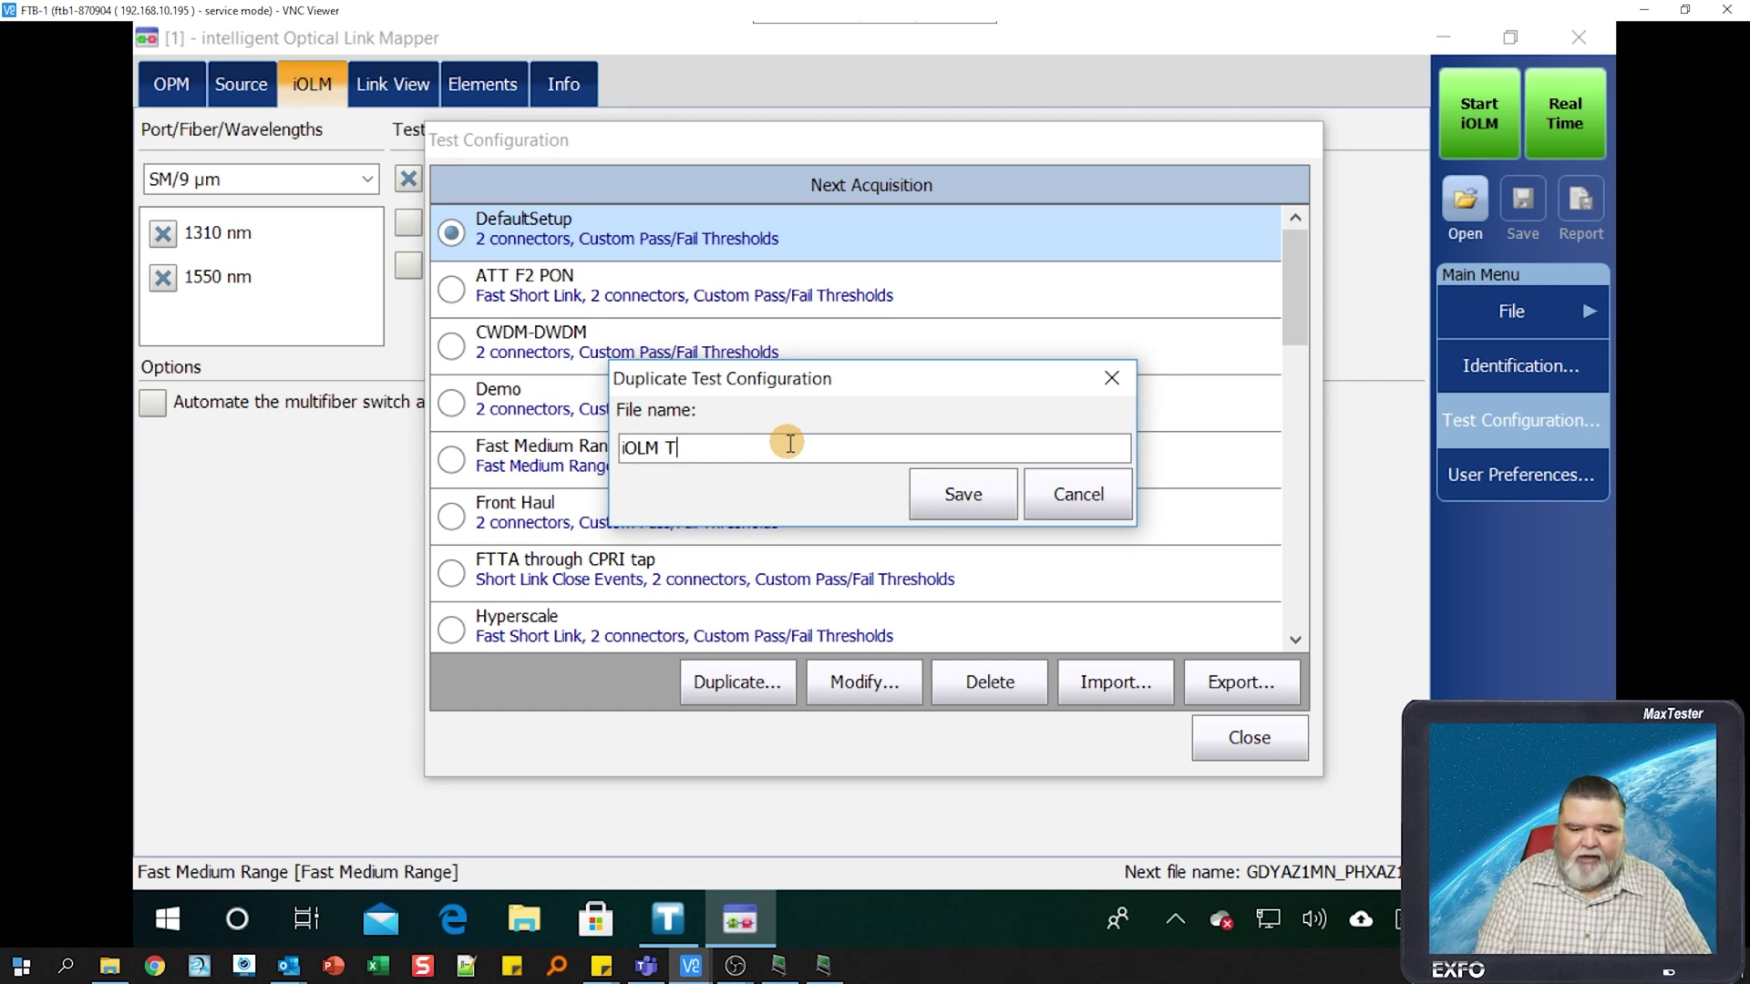
pyautogui.write('raining')
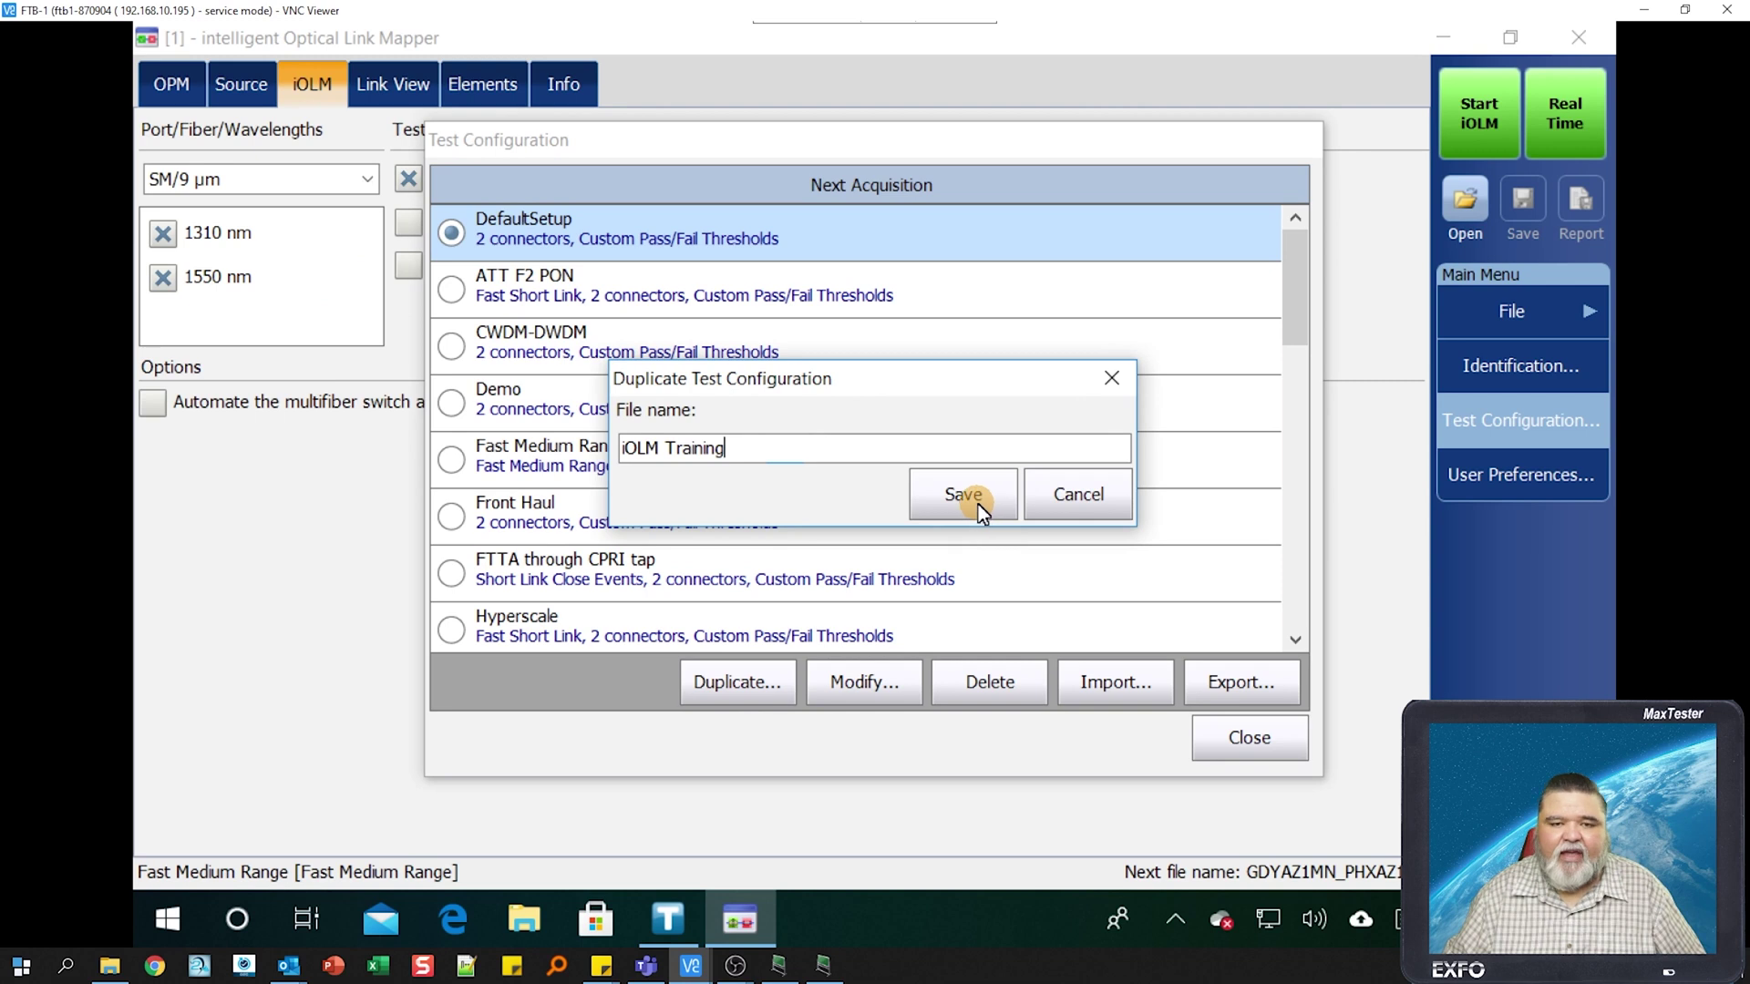
pyautogui.click(963, 495)
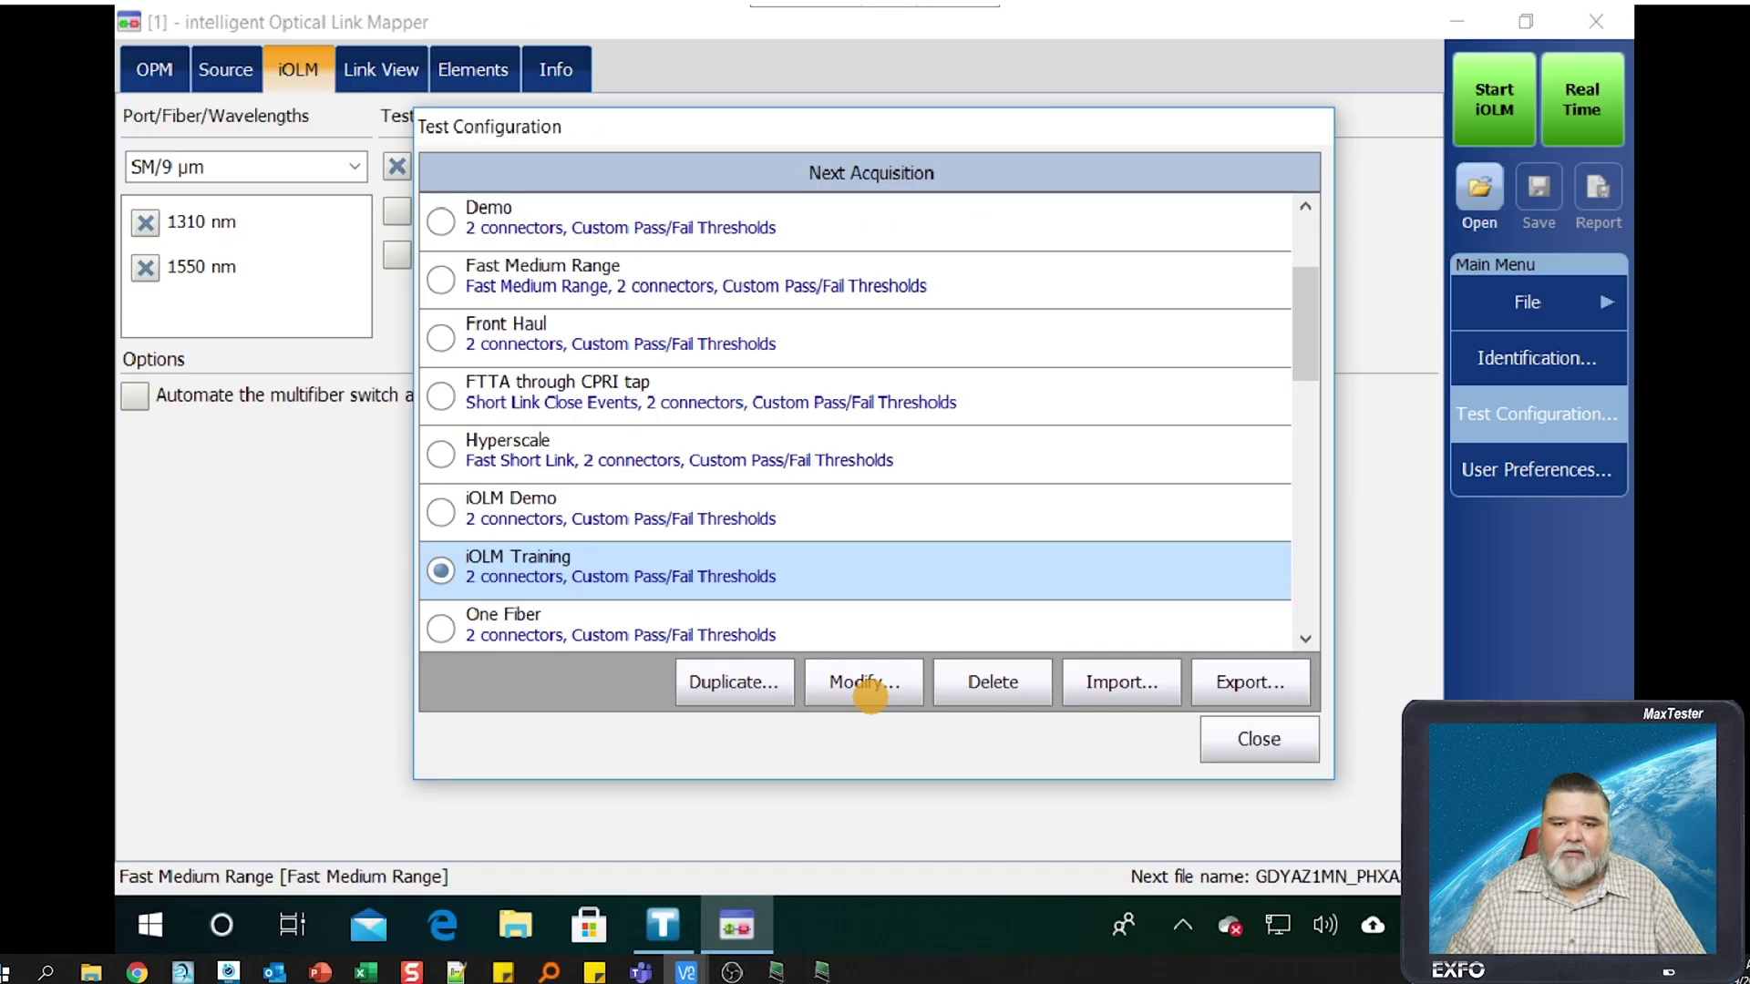
# - Edit iOLM Training: Optimode Fast Medium Range, Port left Unspecified
pyautogui.click(873, 691)
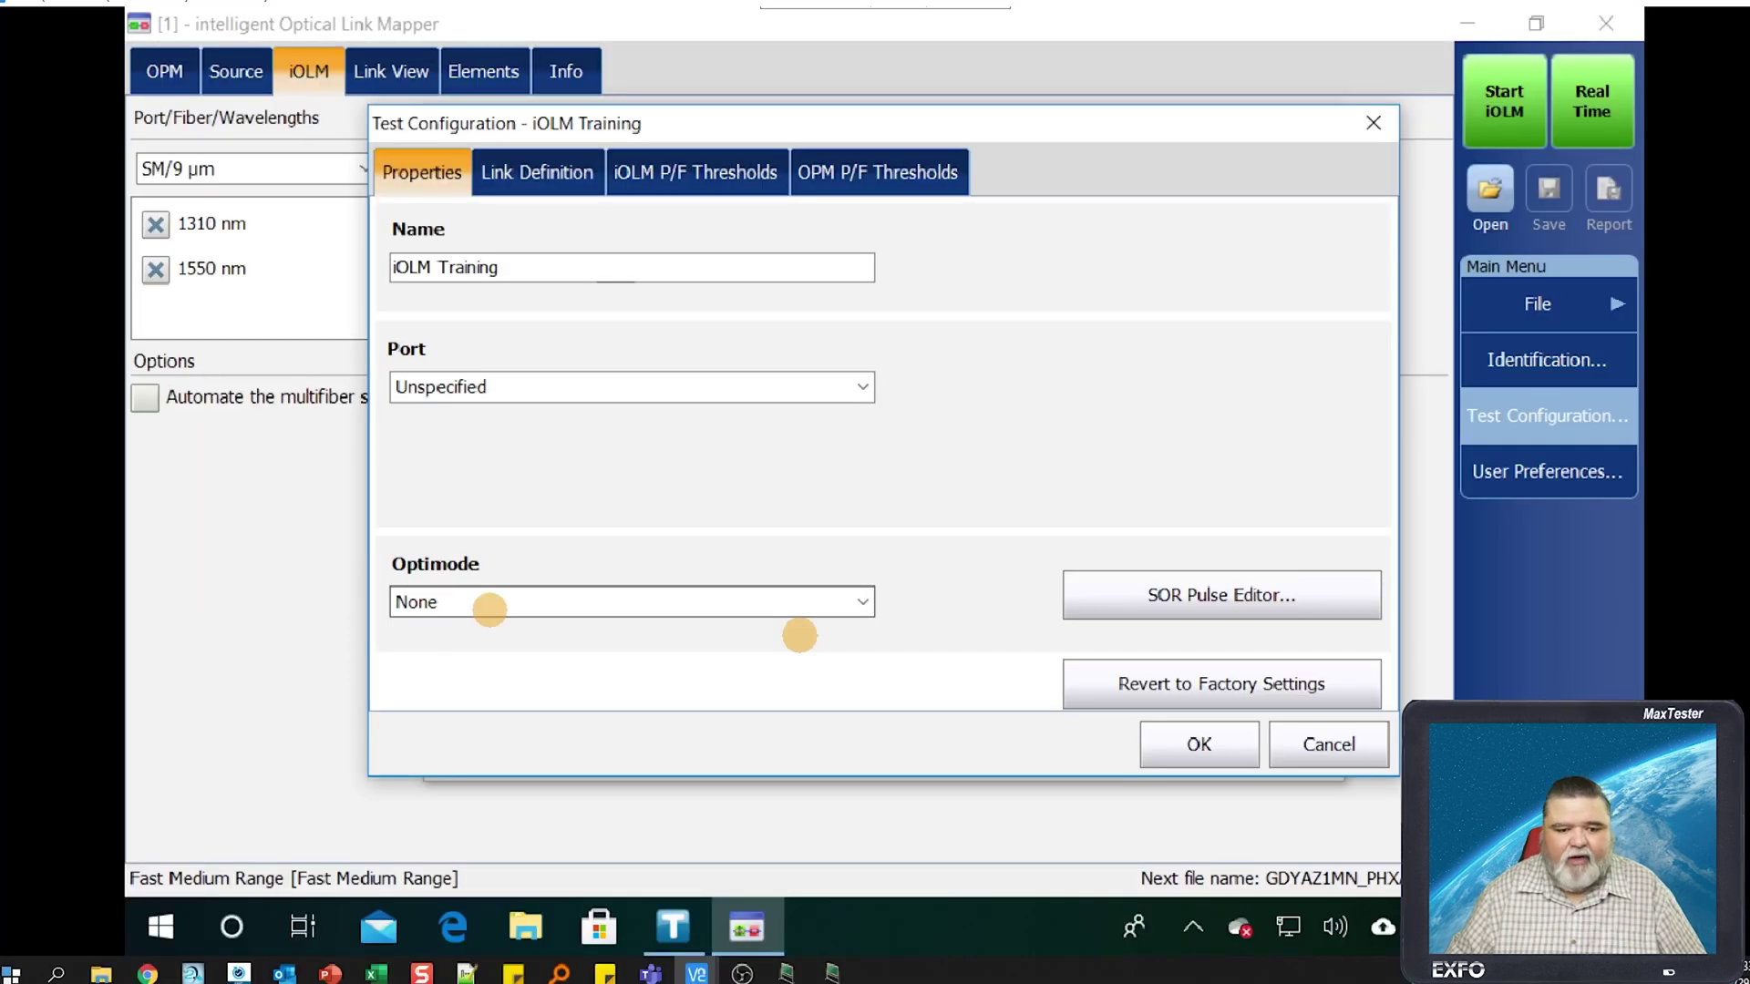
pyautogui.click(861, 602)
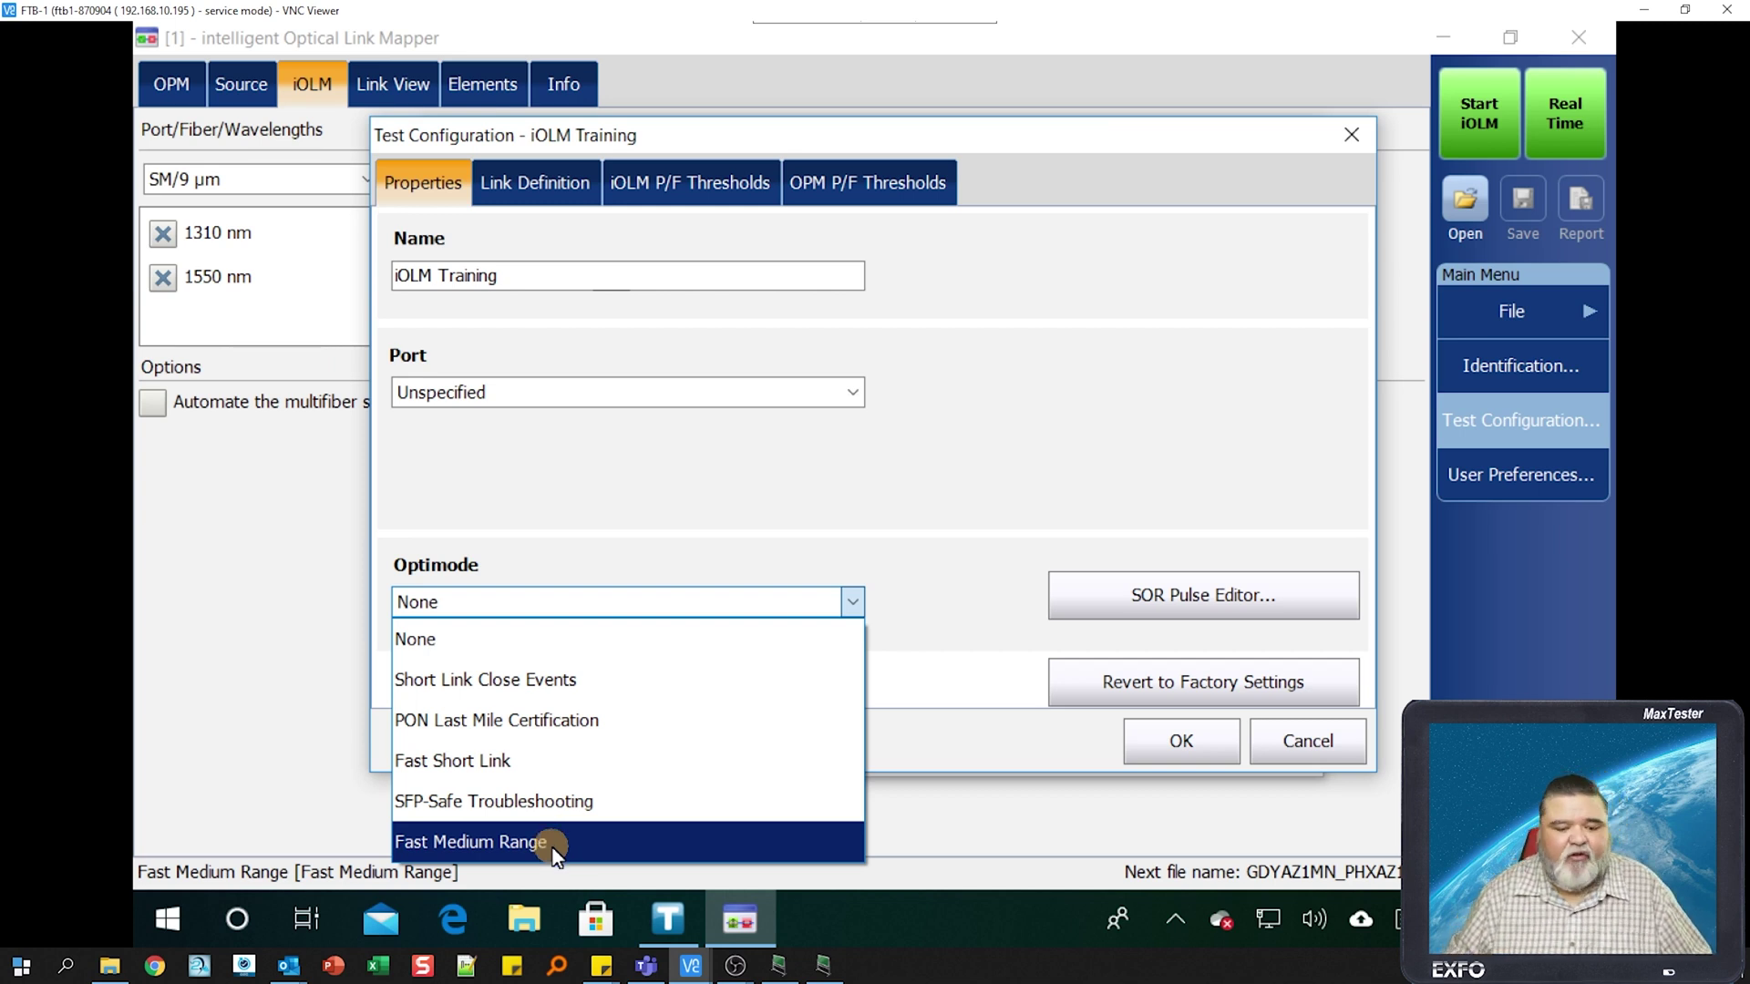
pyautogui.click(556, 838)
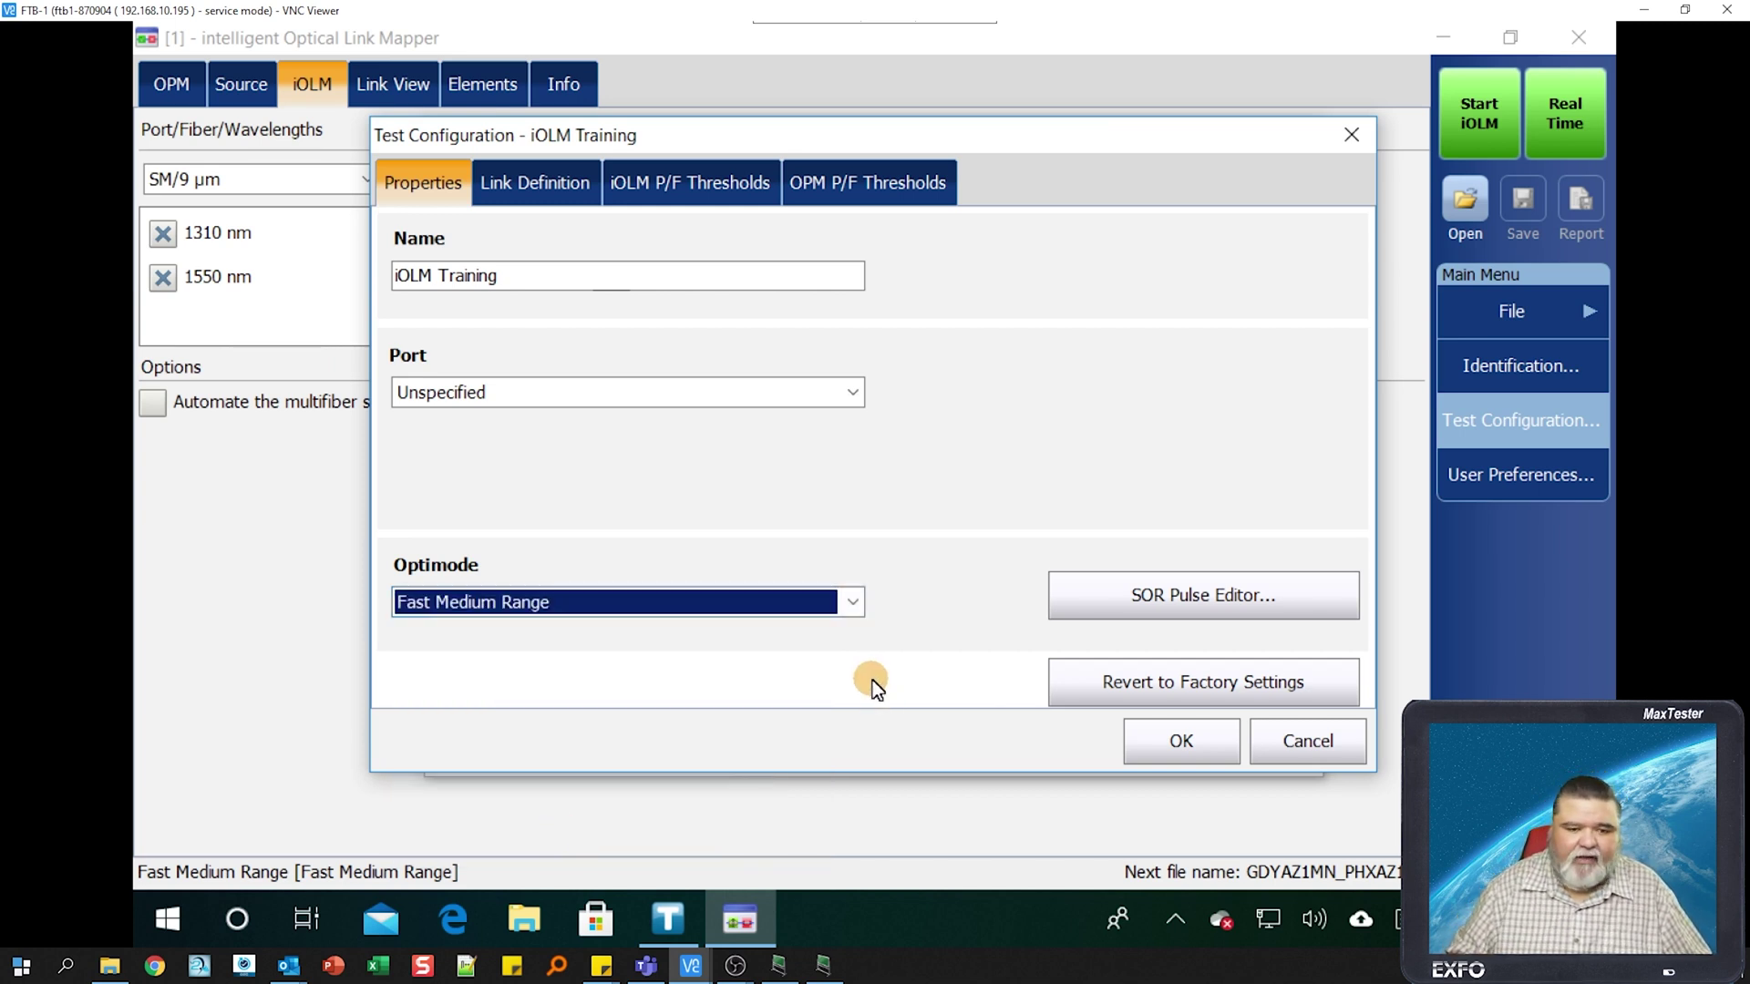
pyautogui.click(854, 392)
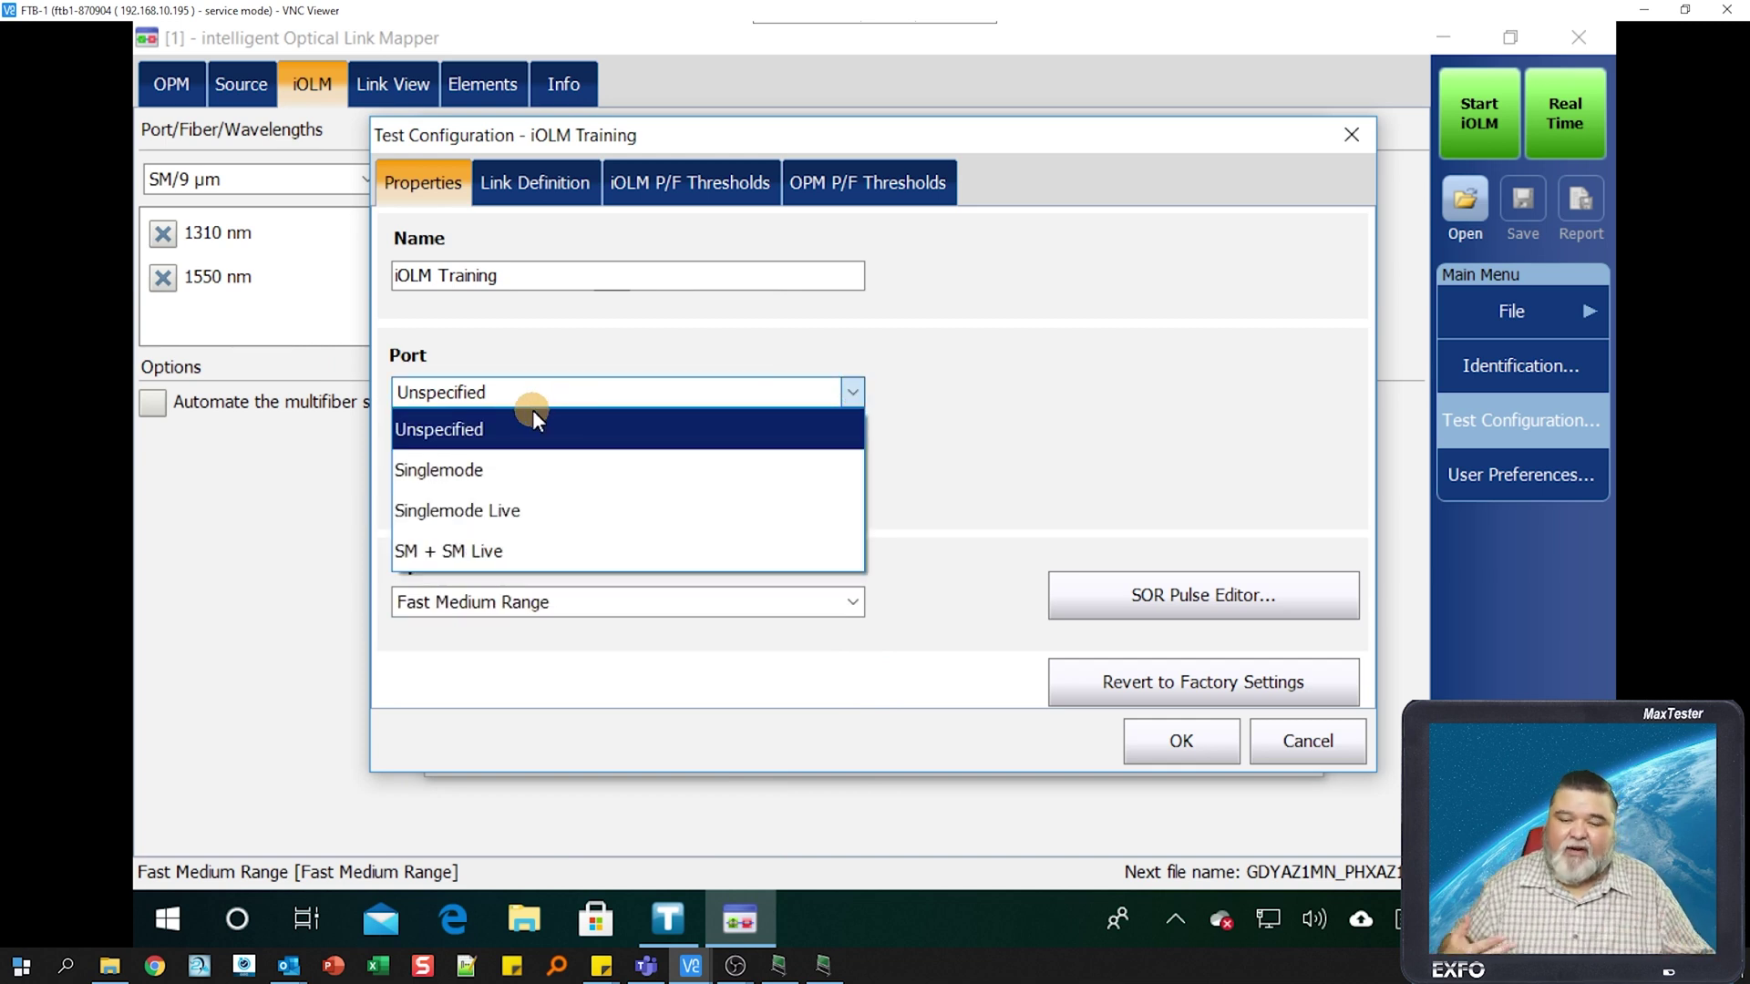
pyautogui.click(1052, 436)
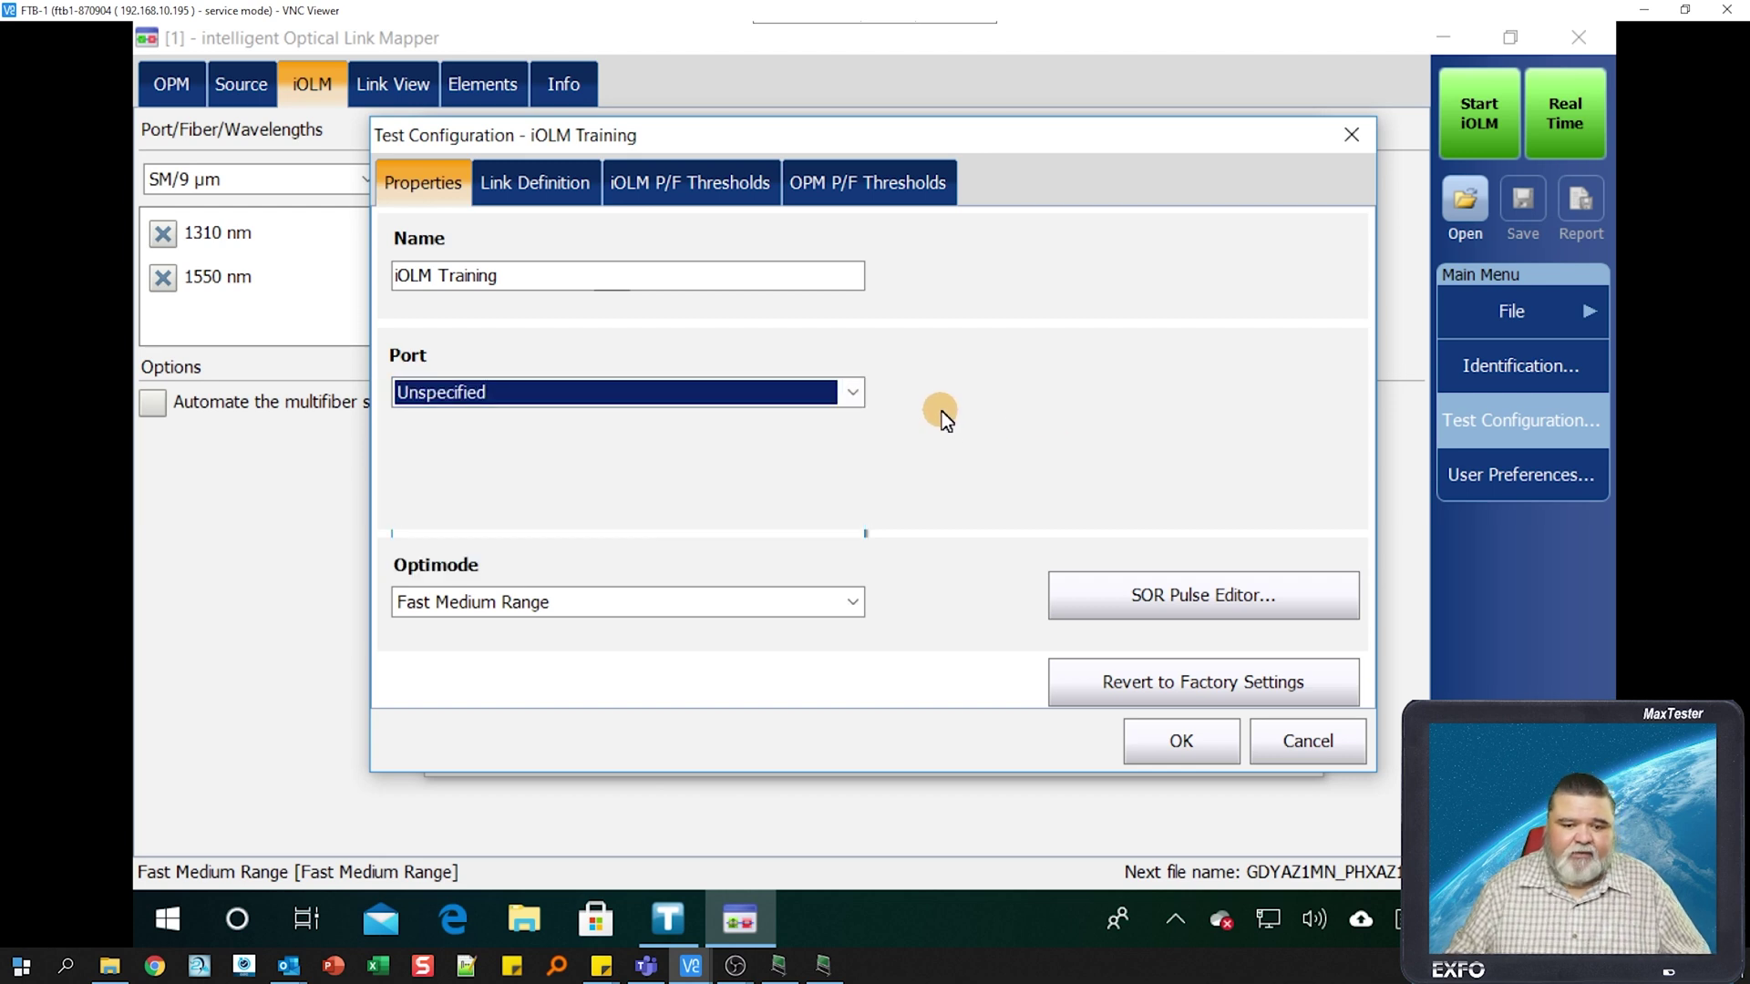
# - Set the 1550 nm Splice Max. Loss threshold to 0.2 dB and save iOLM Training
pyautogui.click(575, 191)
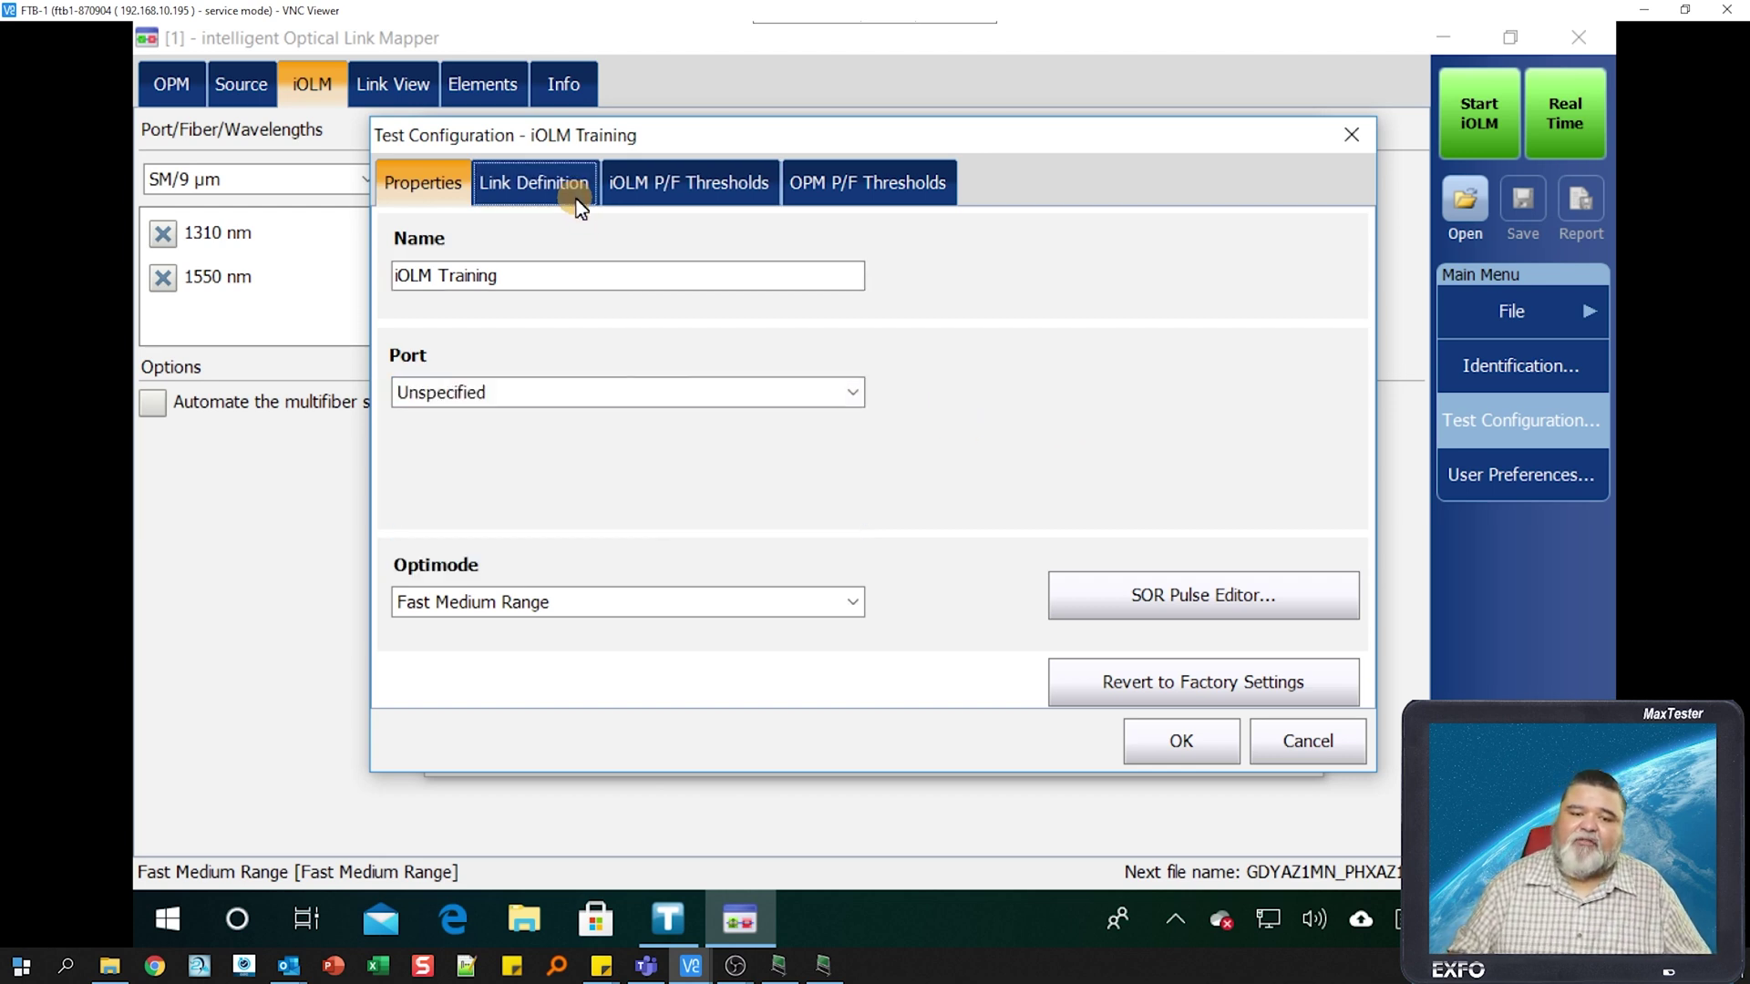
pyautogui.click(528, 182)
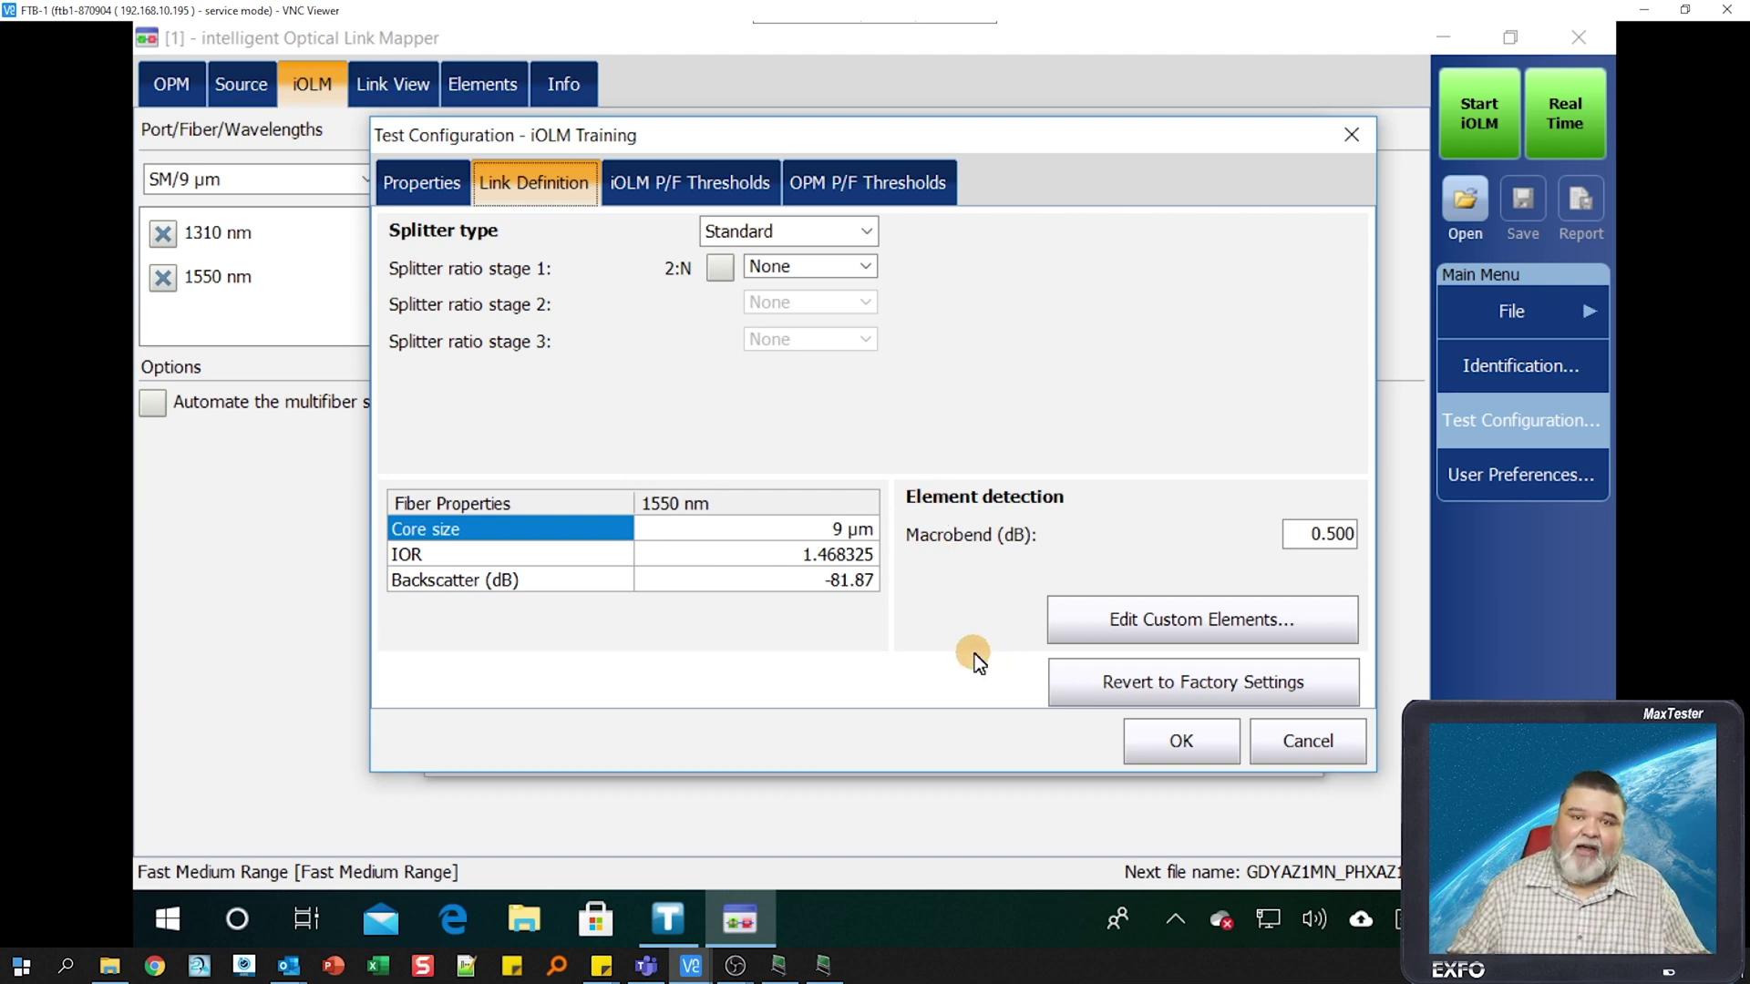
pyautogui.click(663, 180)
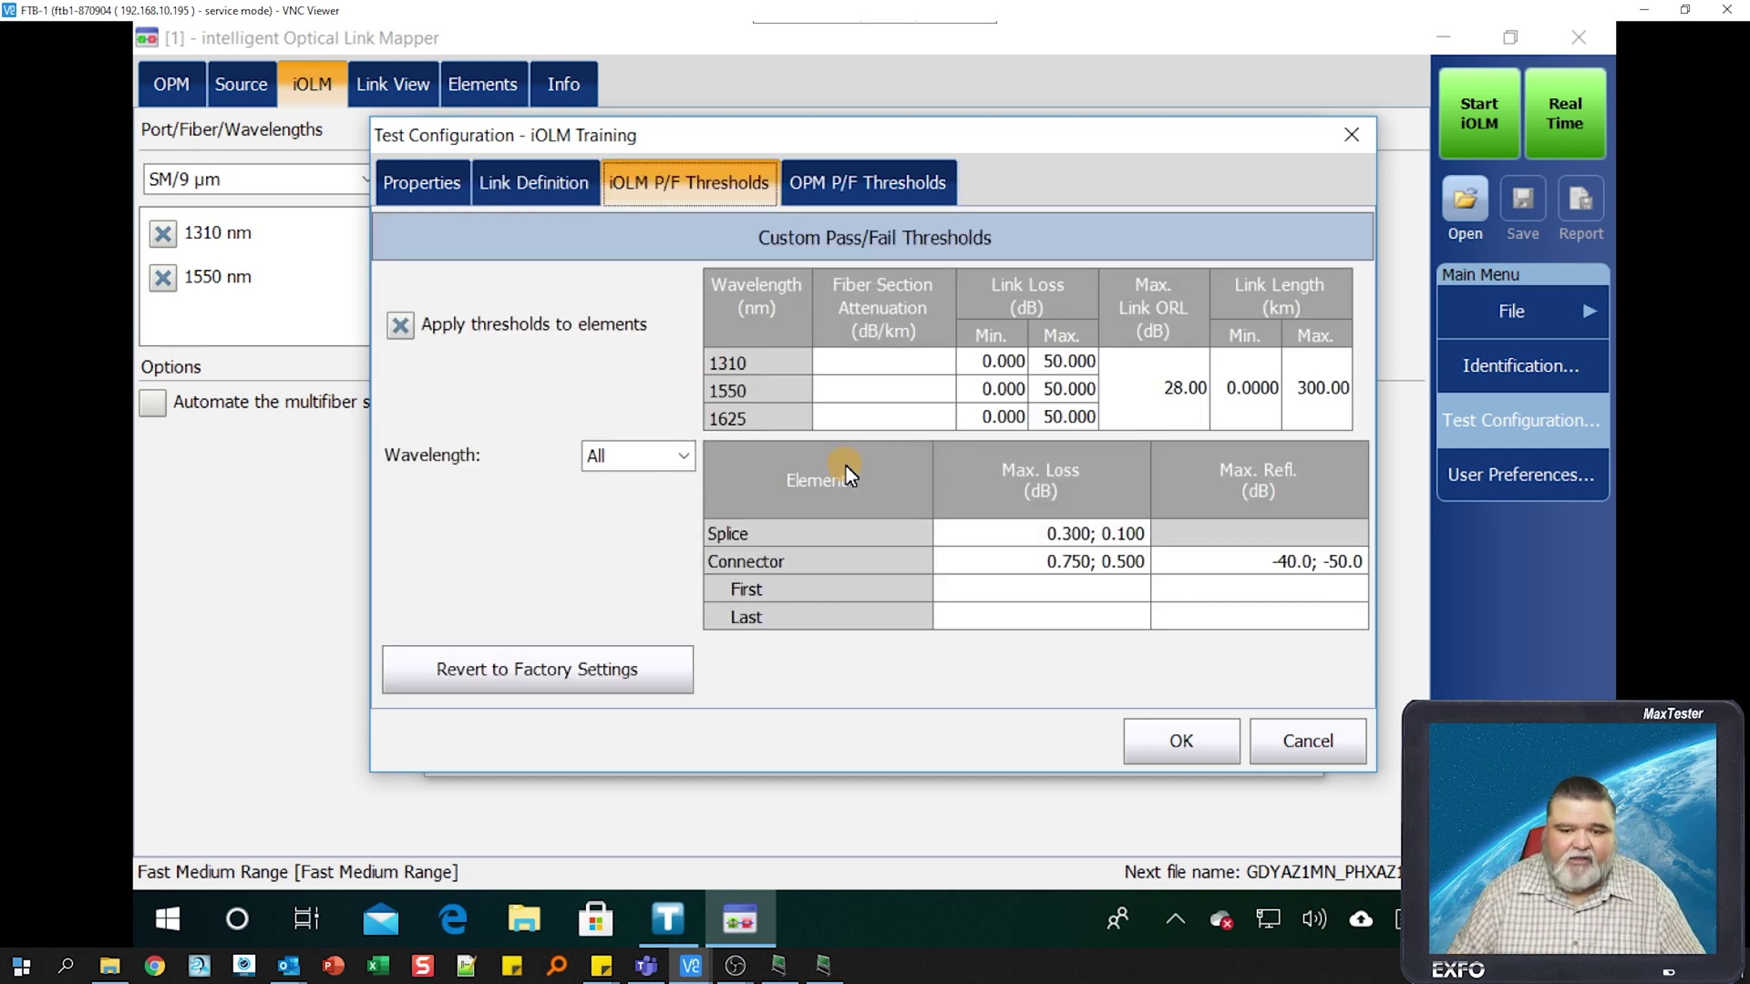
pyautogui.click(685, 455)
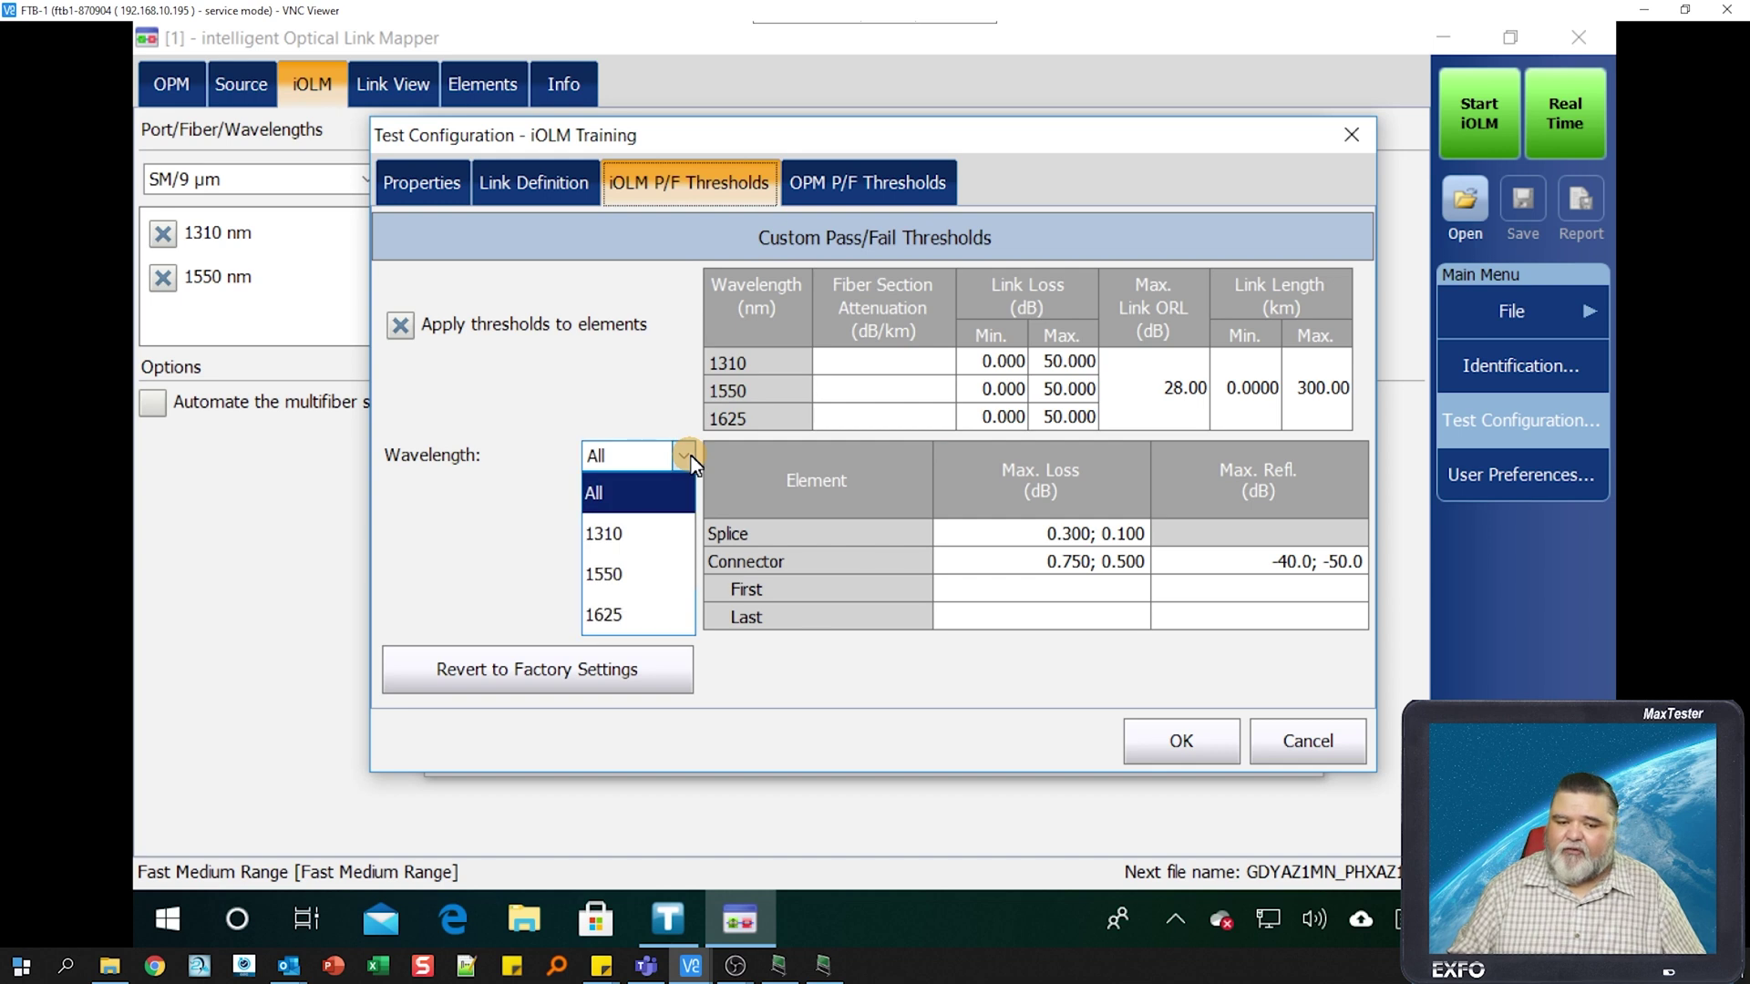
pyautogui.click(640, 576)
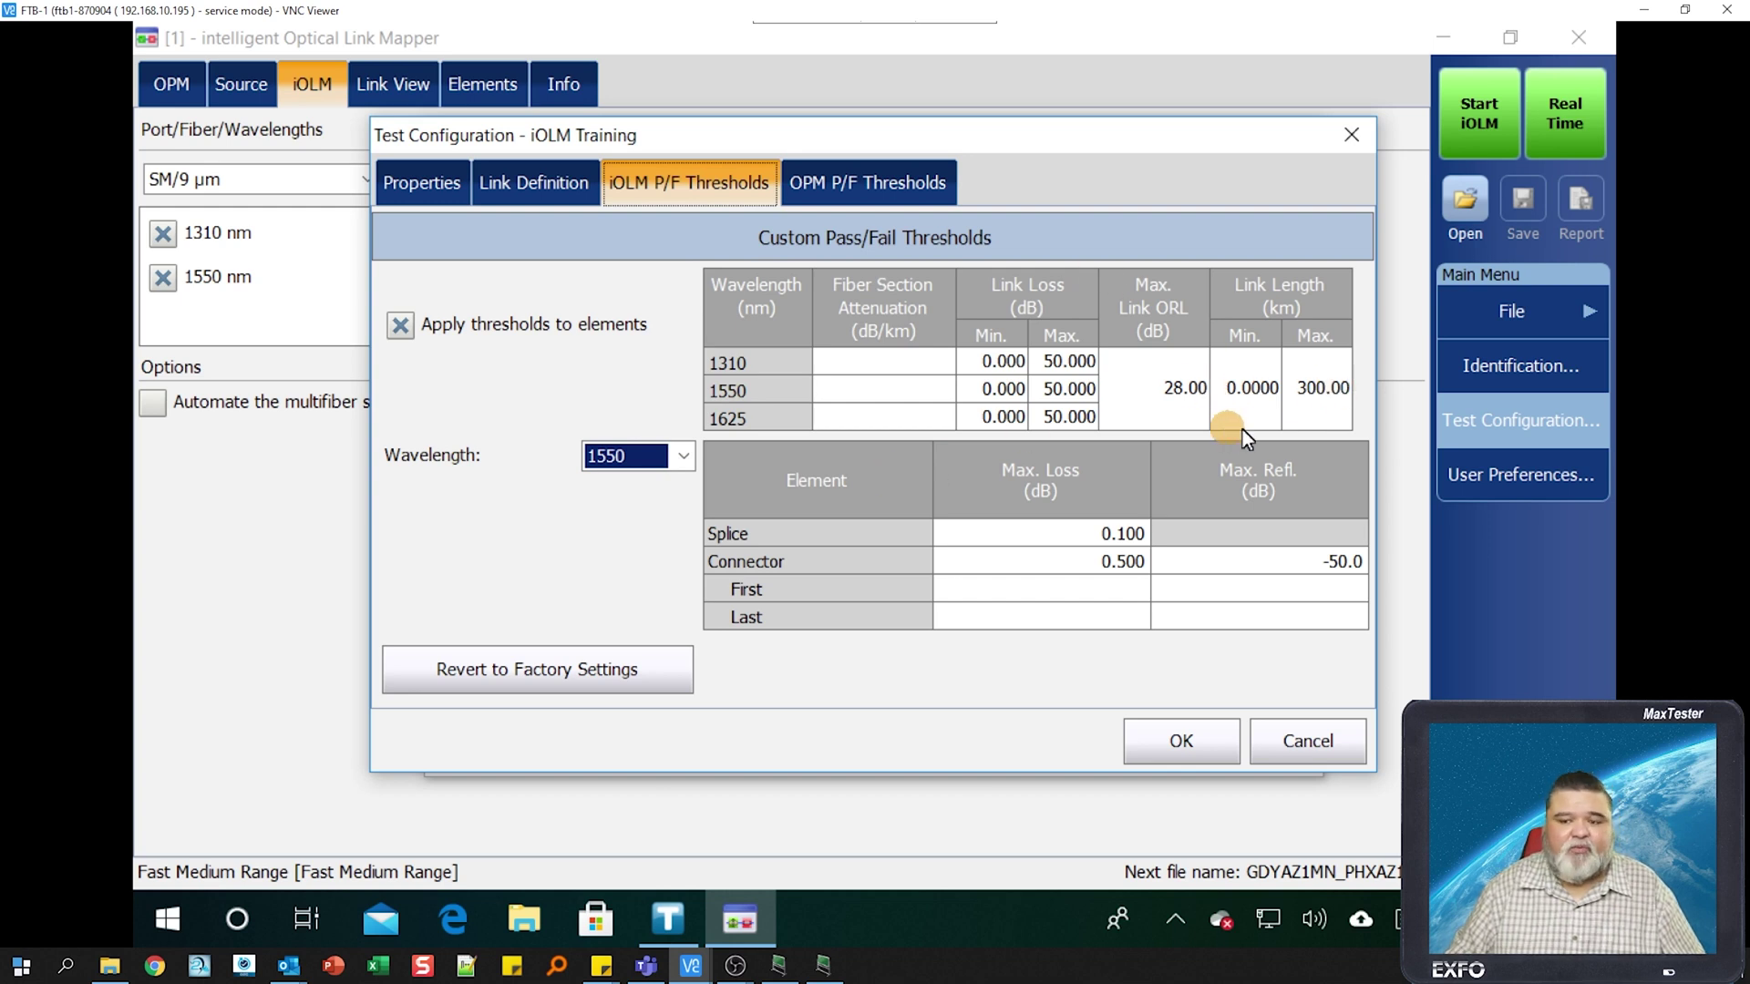
pyautogui.click(1095, 534)
pyautogui.write('0.2')
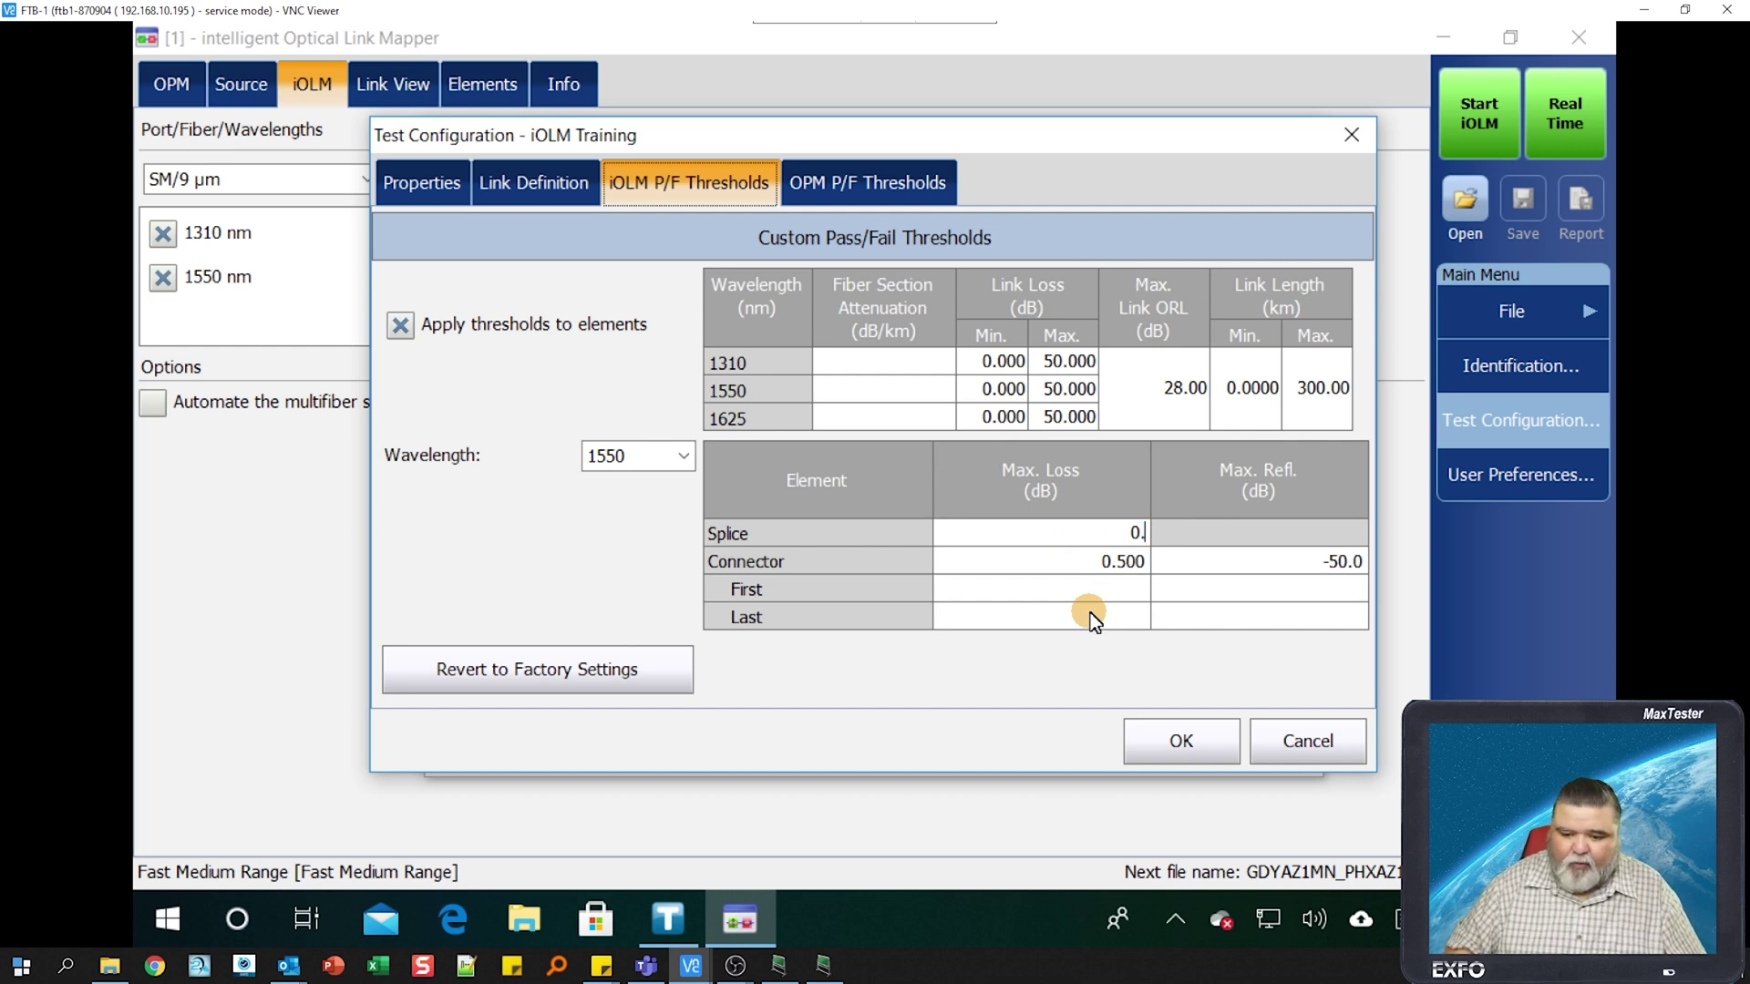
pyautogui.click(1321, 560)
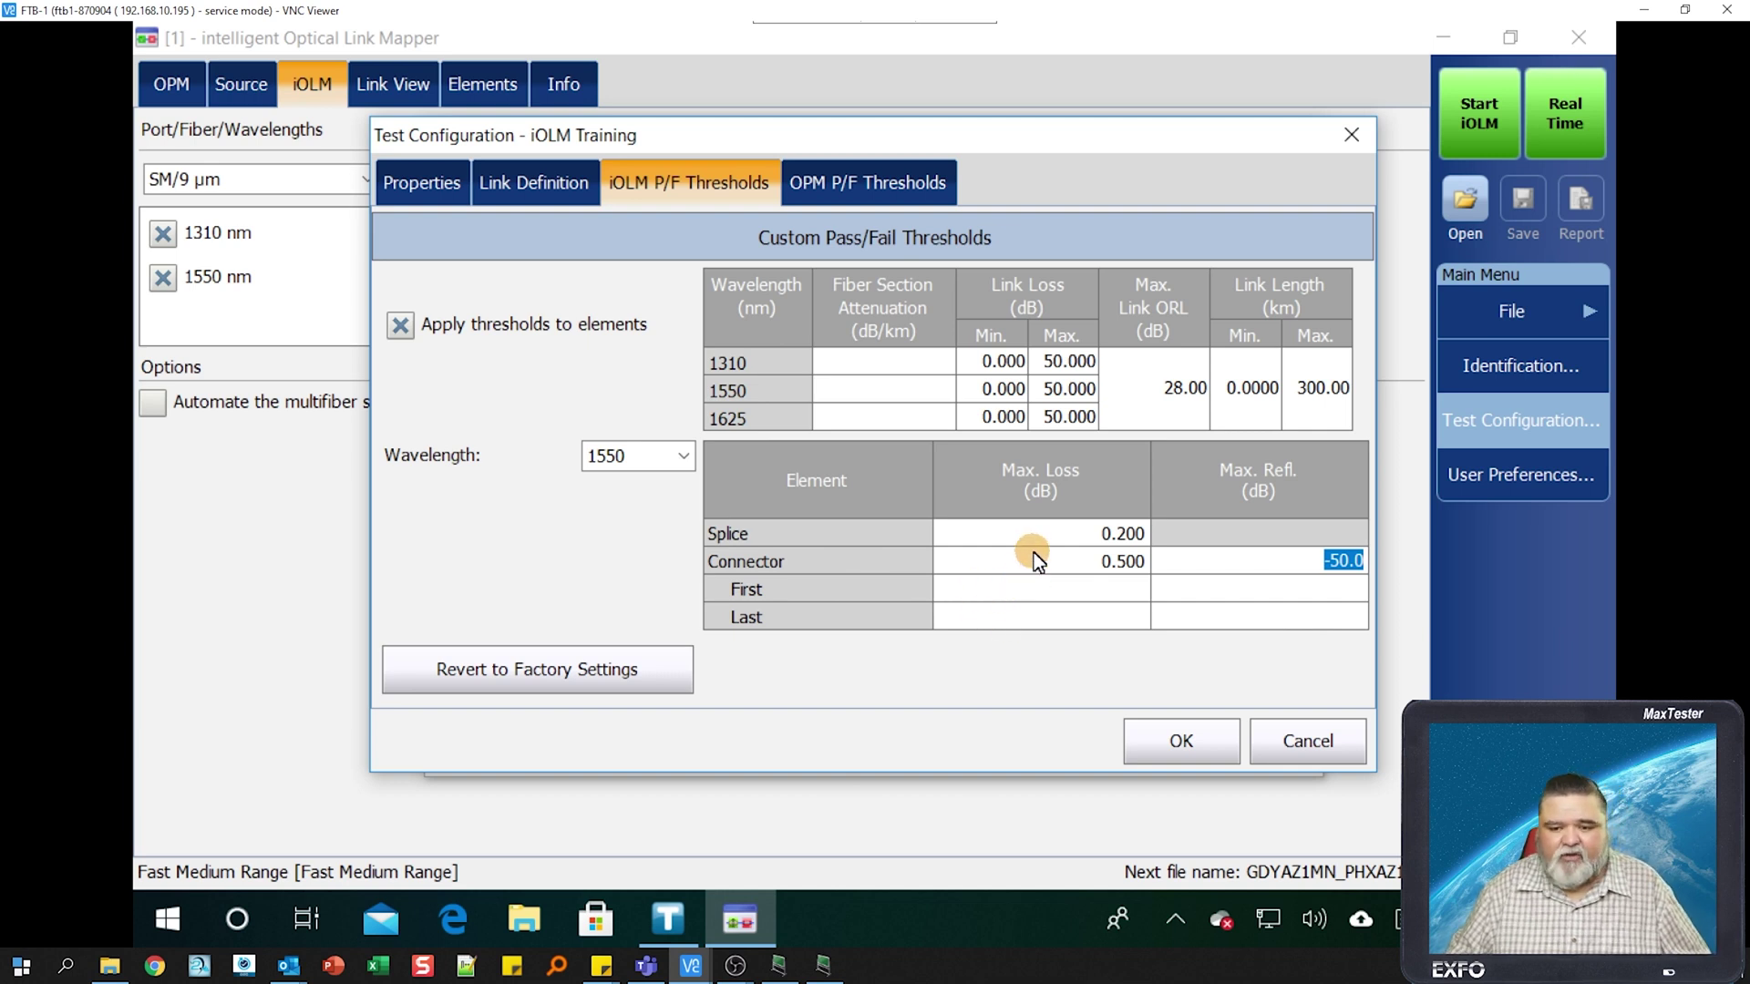
pyautogui.click(1217, 753)
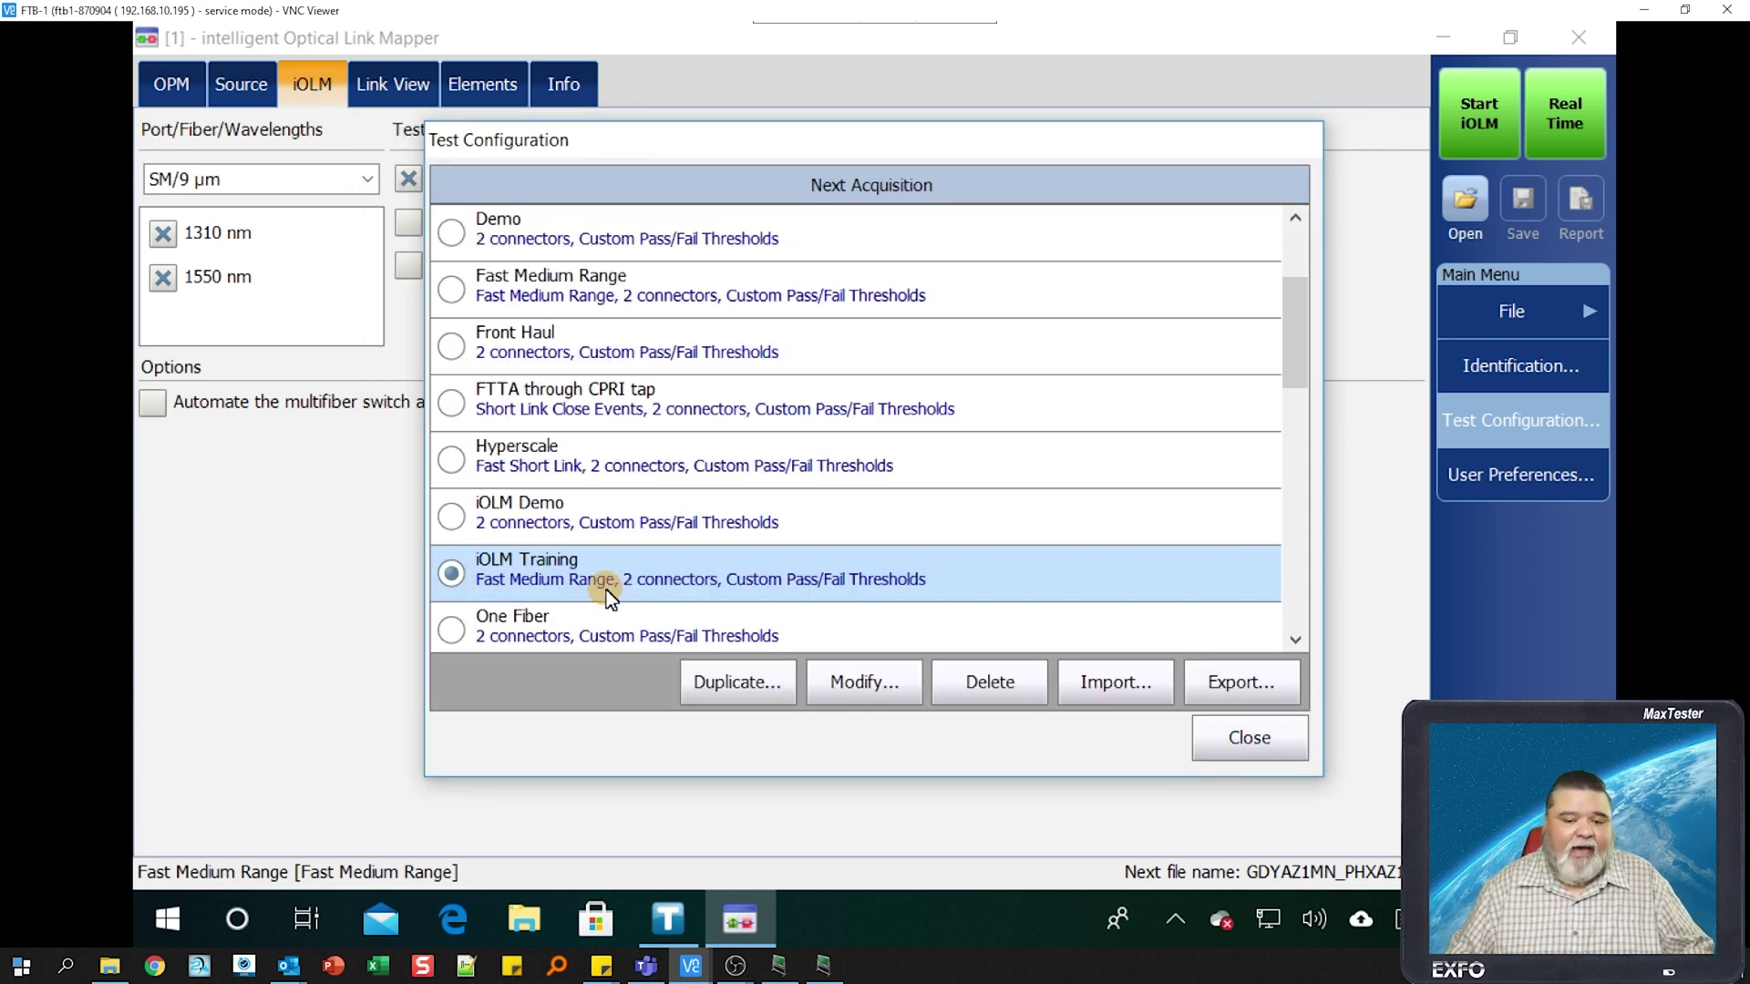
# - Close the configuration list with iOLM Training active and bring up Identification
pyautogui.click(1256, 740)
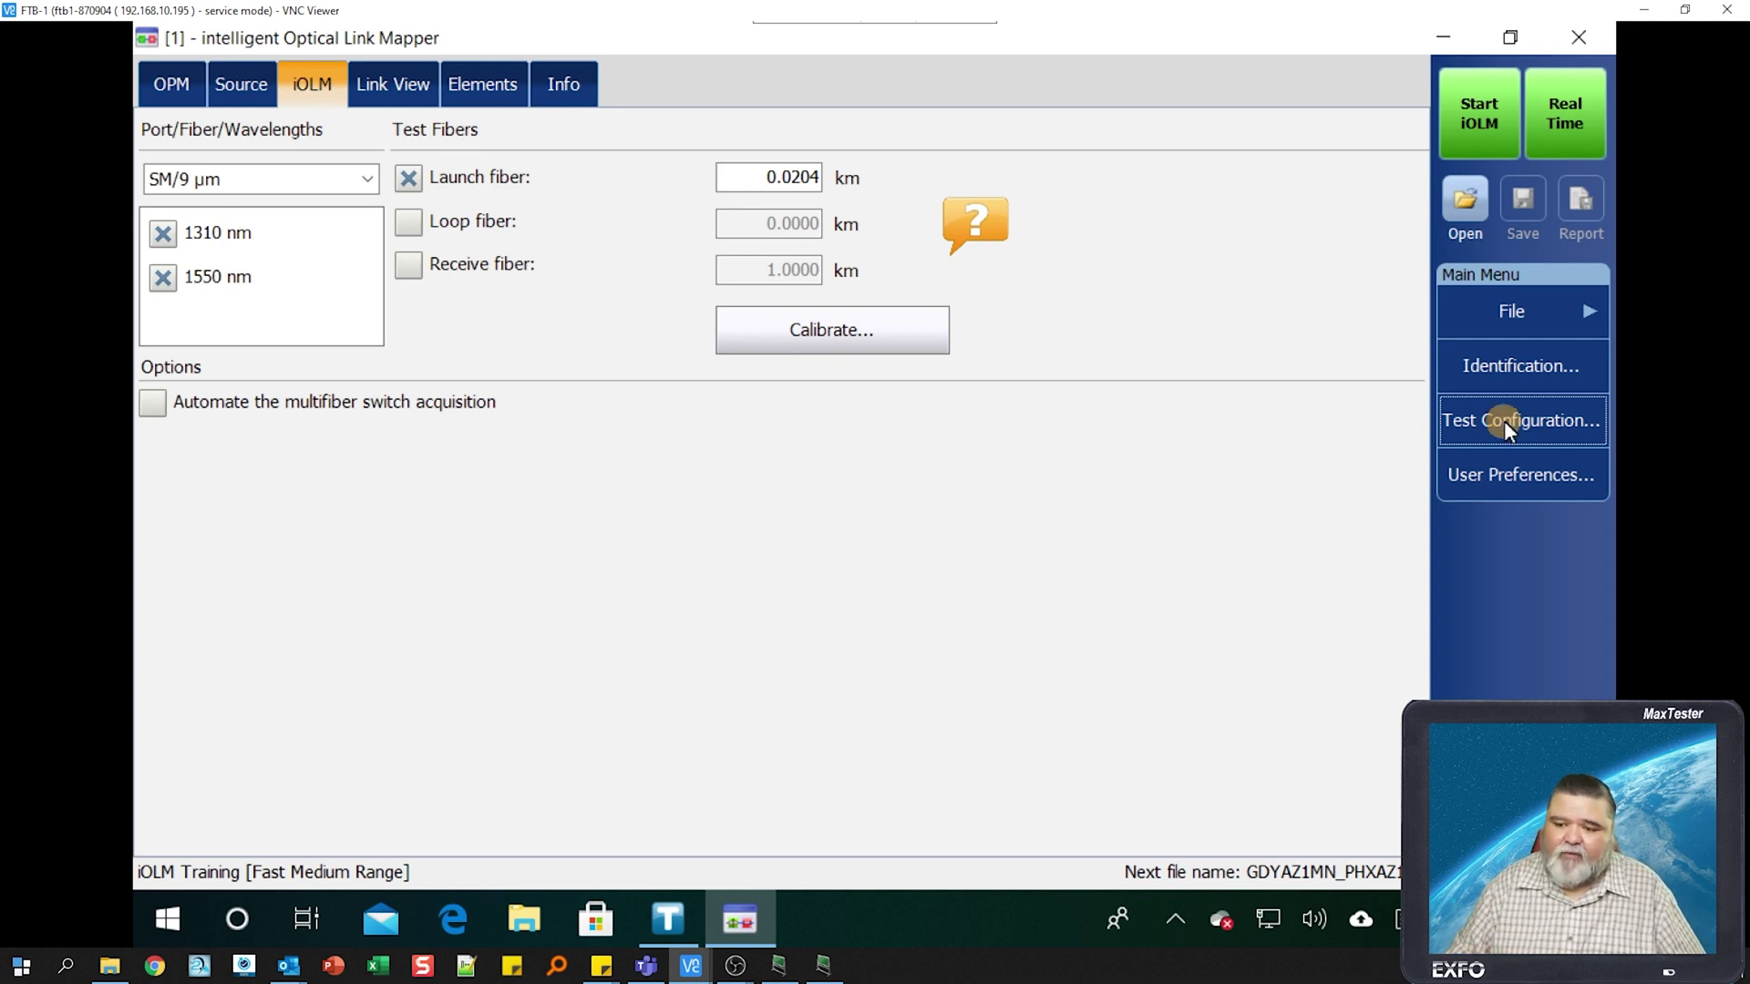
pyautogui.click(1544, 374)
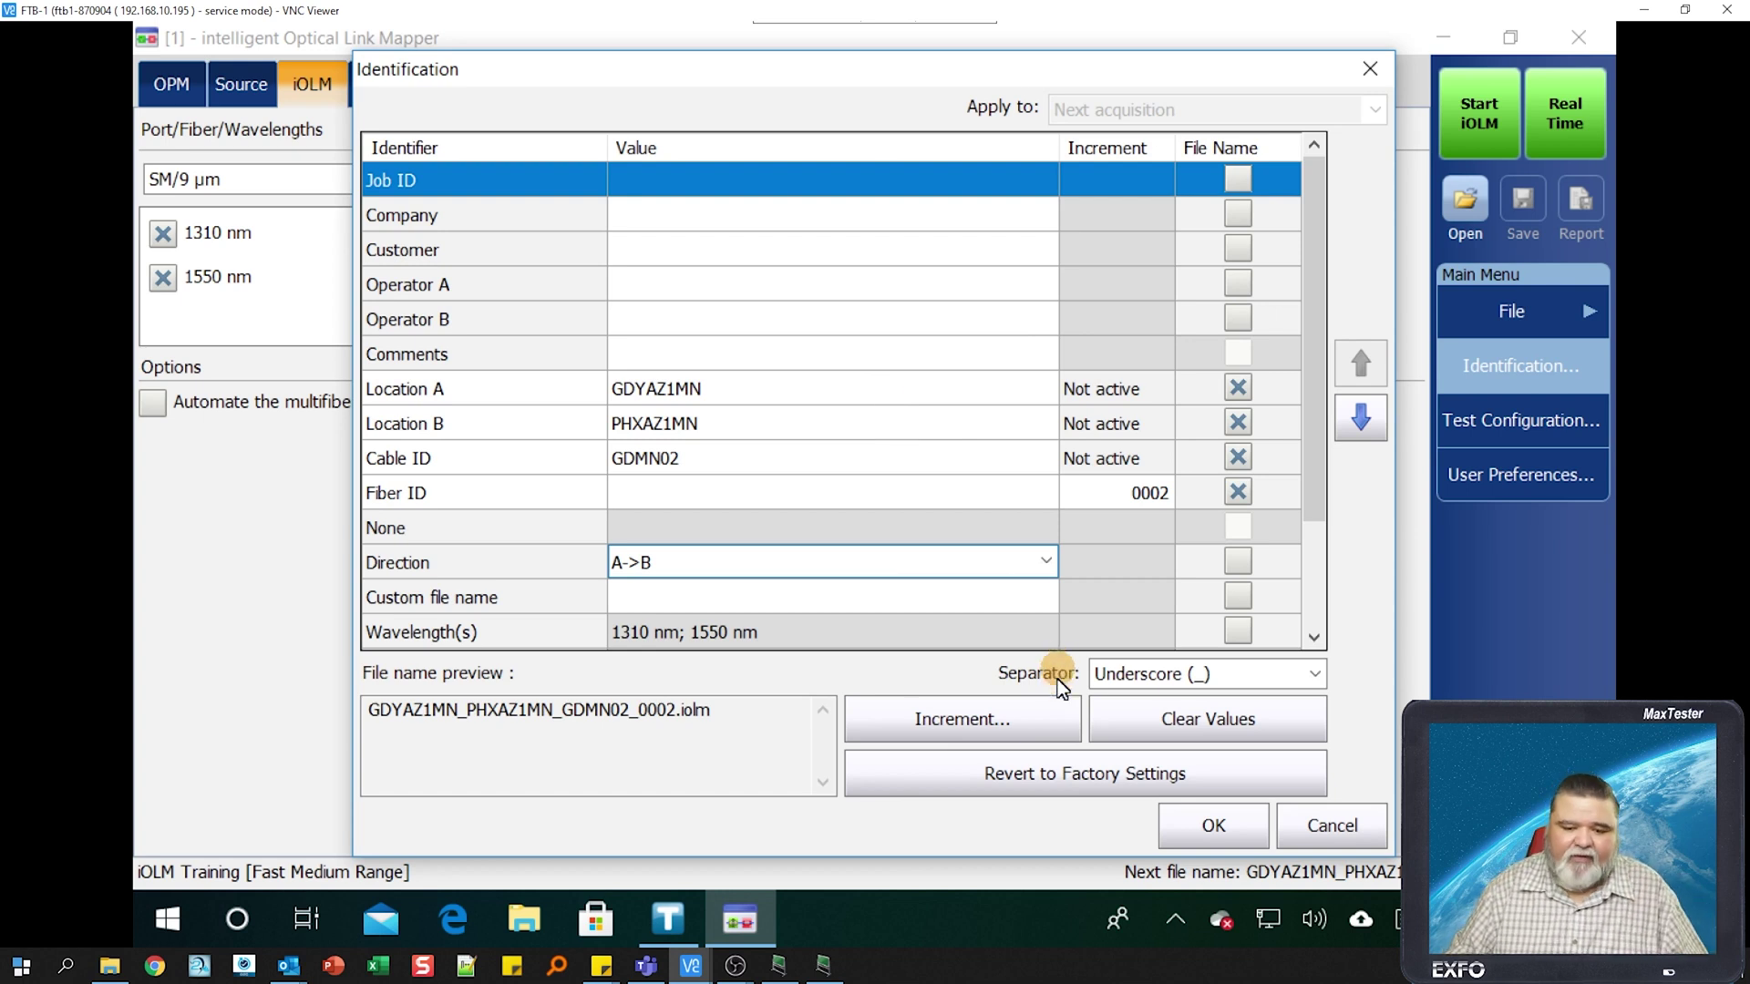
# - Revert identification to factory settings and add Location A and Location B identifiers
pyautogui.click(1029, 772)
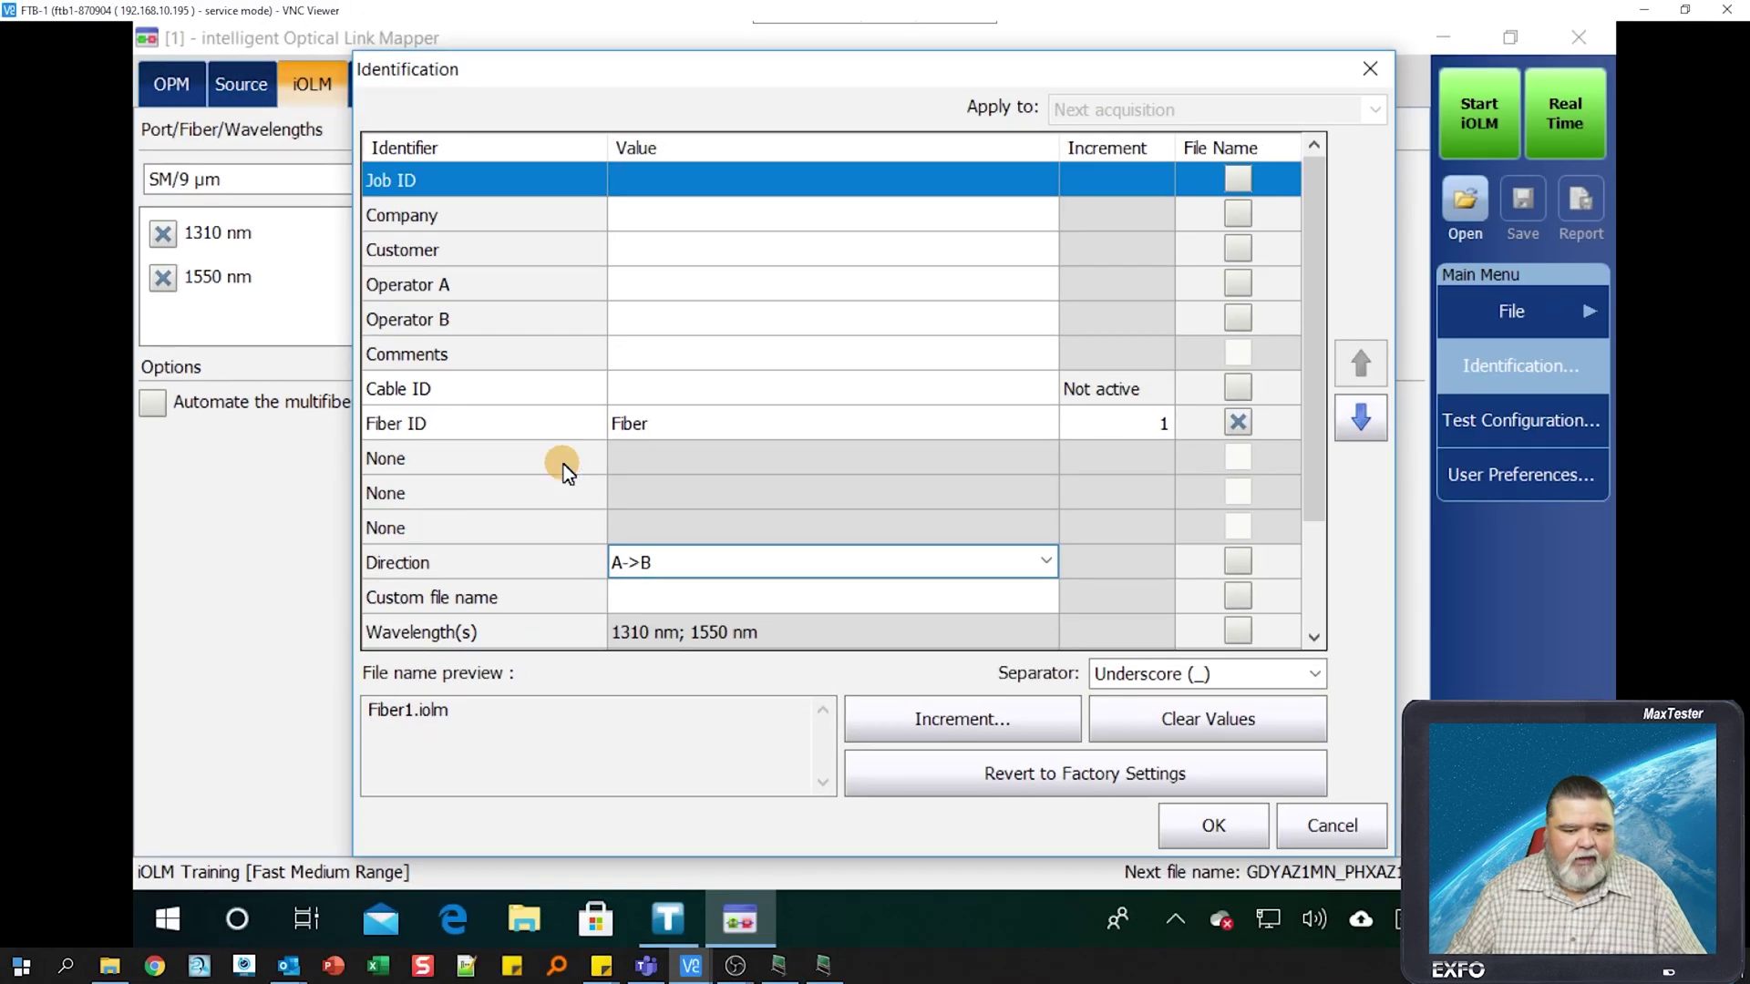
pyautogui.click(719, 404)
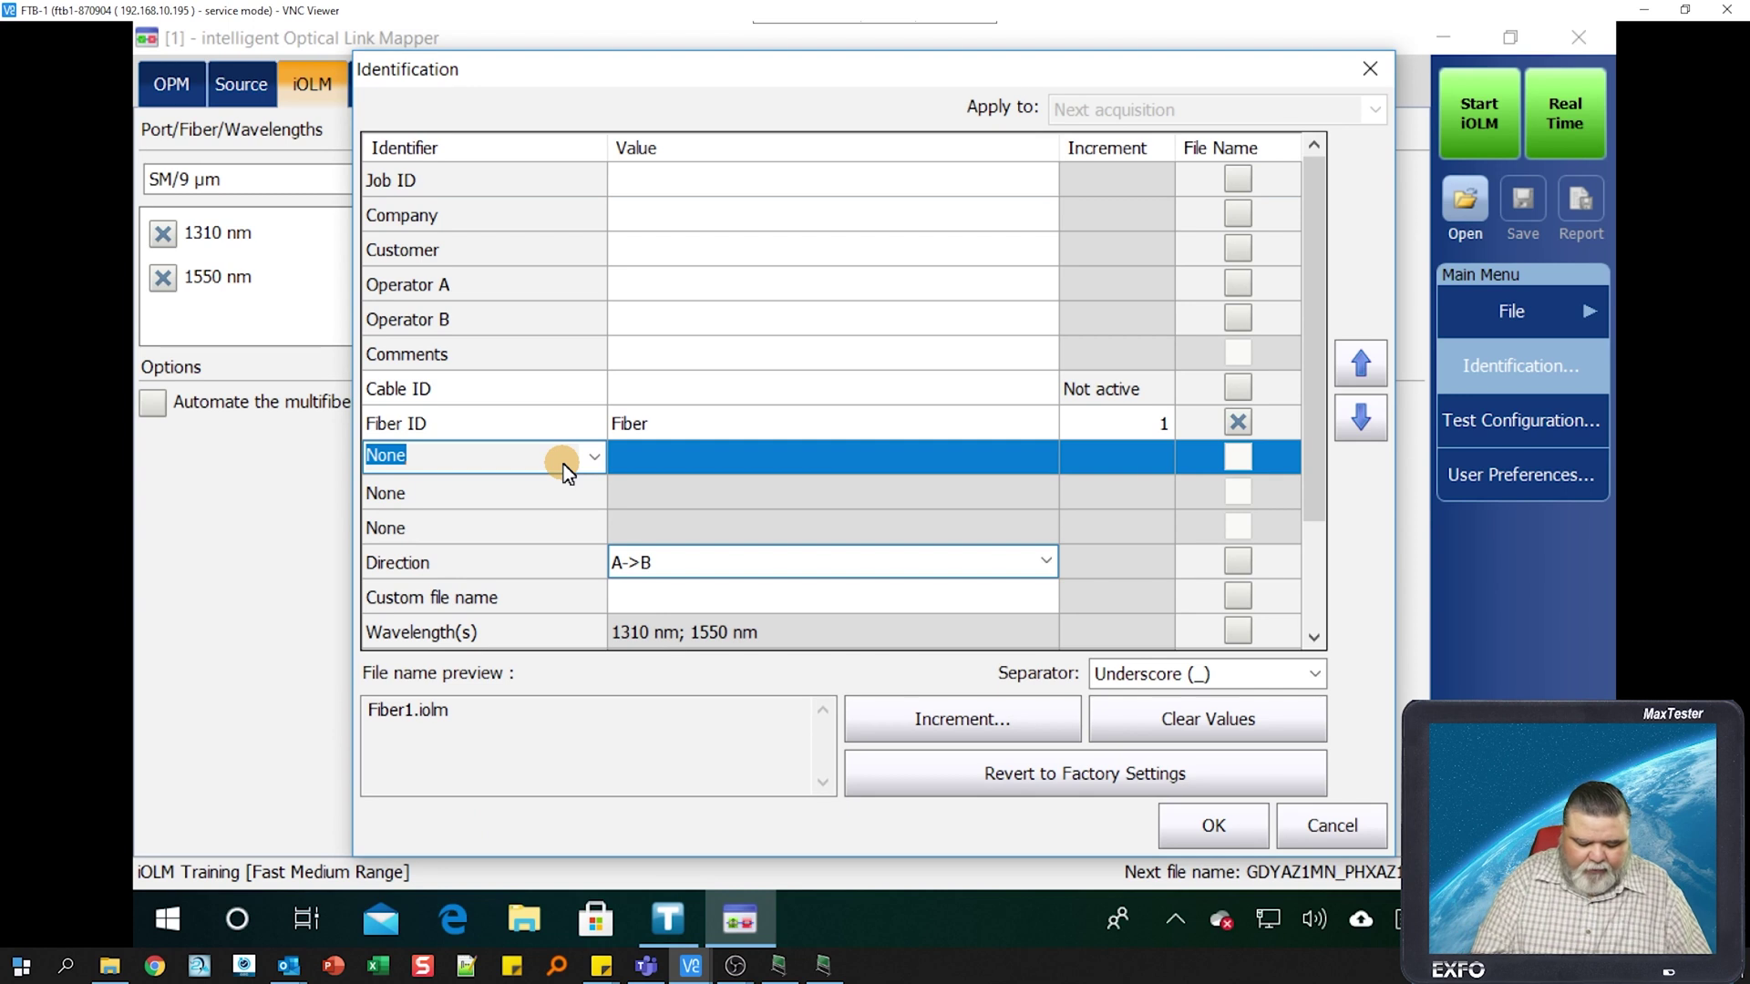
pyautogui.write('Location A')
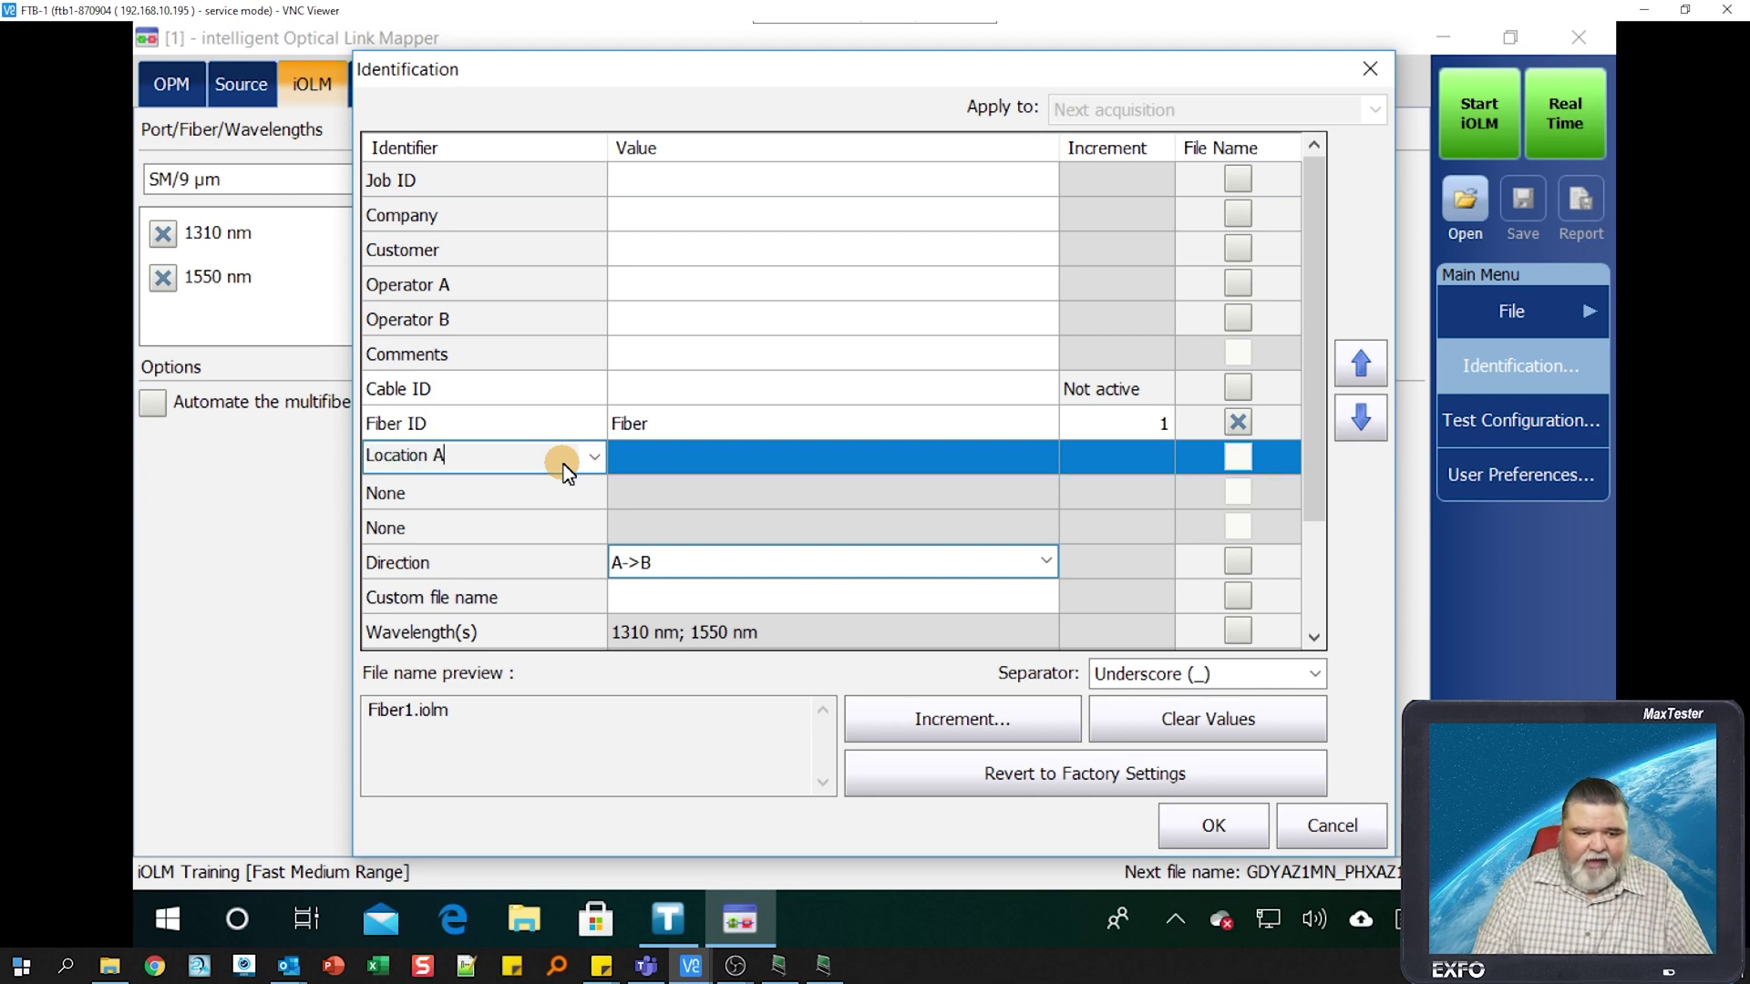
pyautogui.press('Return')
pyautogui.click(576, 484)
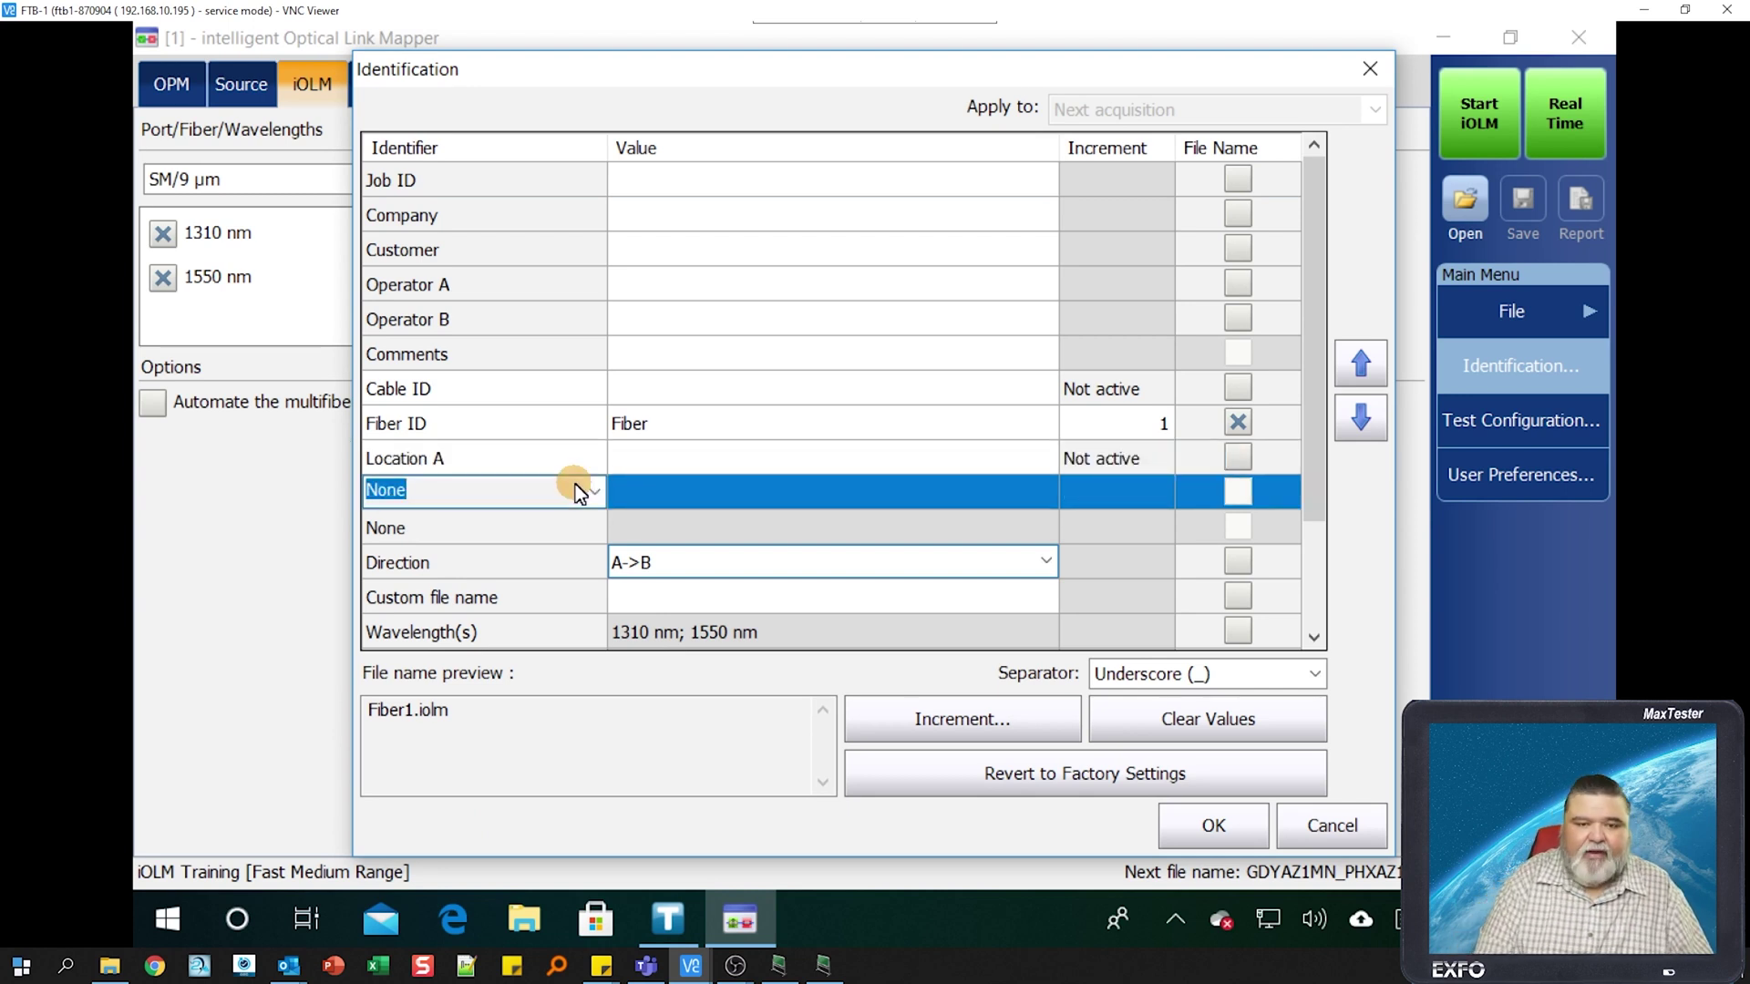
pyautogui.write('Location')
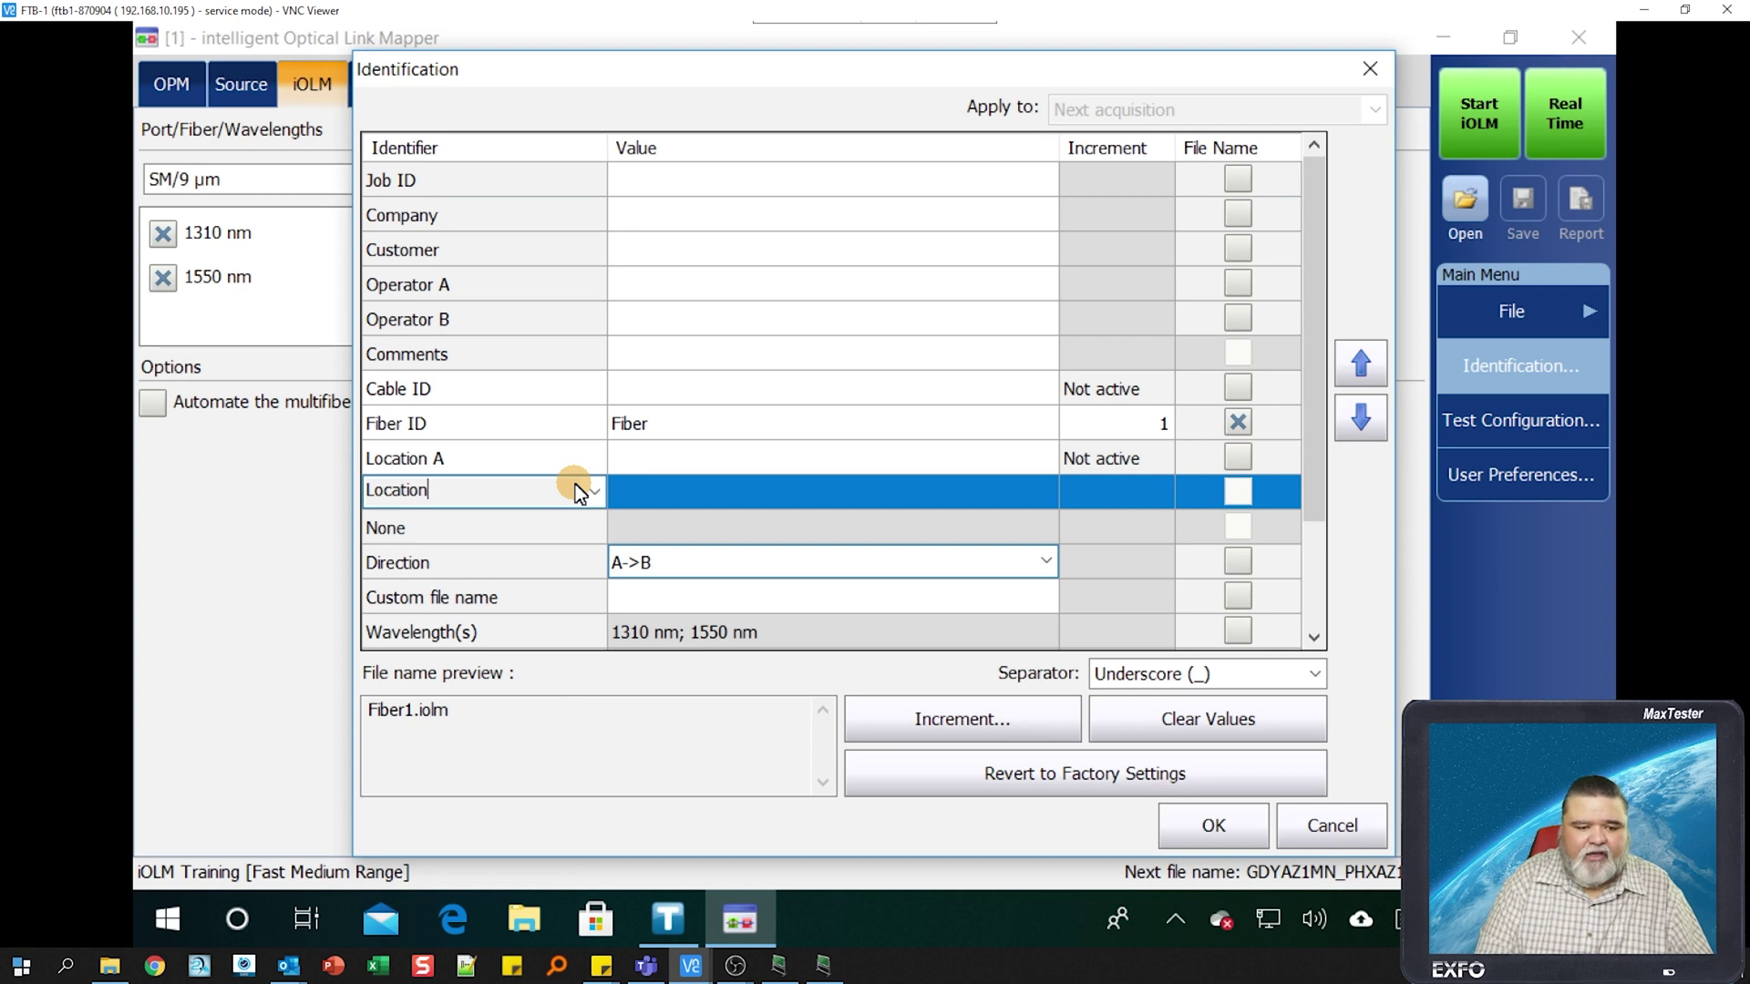
pyautogui.write(' B')
pyautogui.click(696, 432)
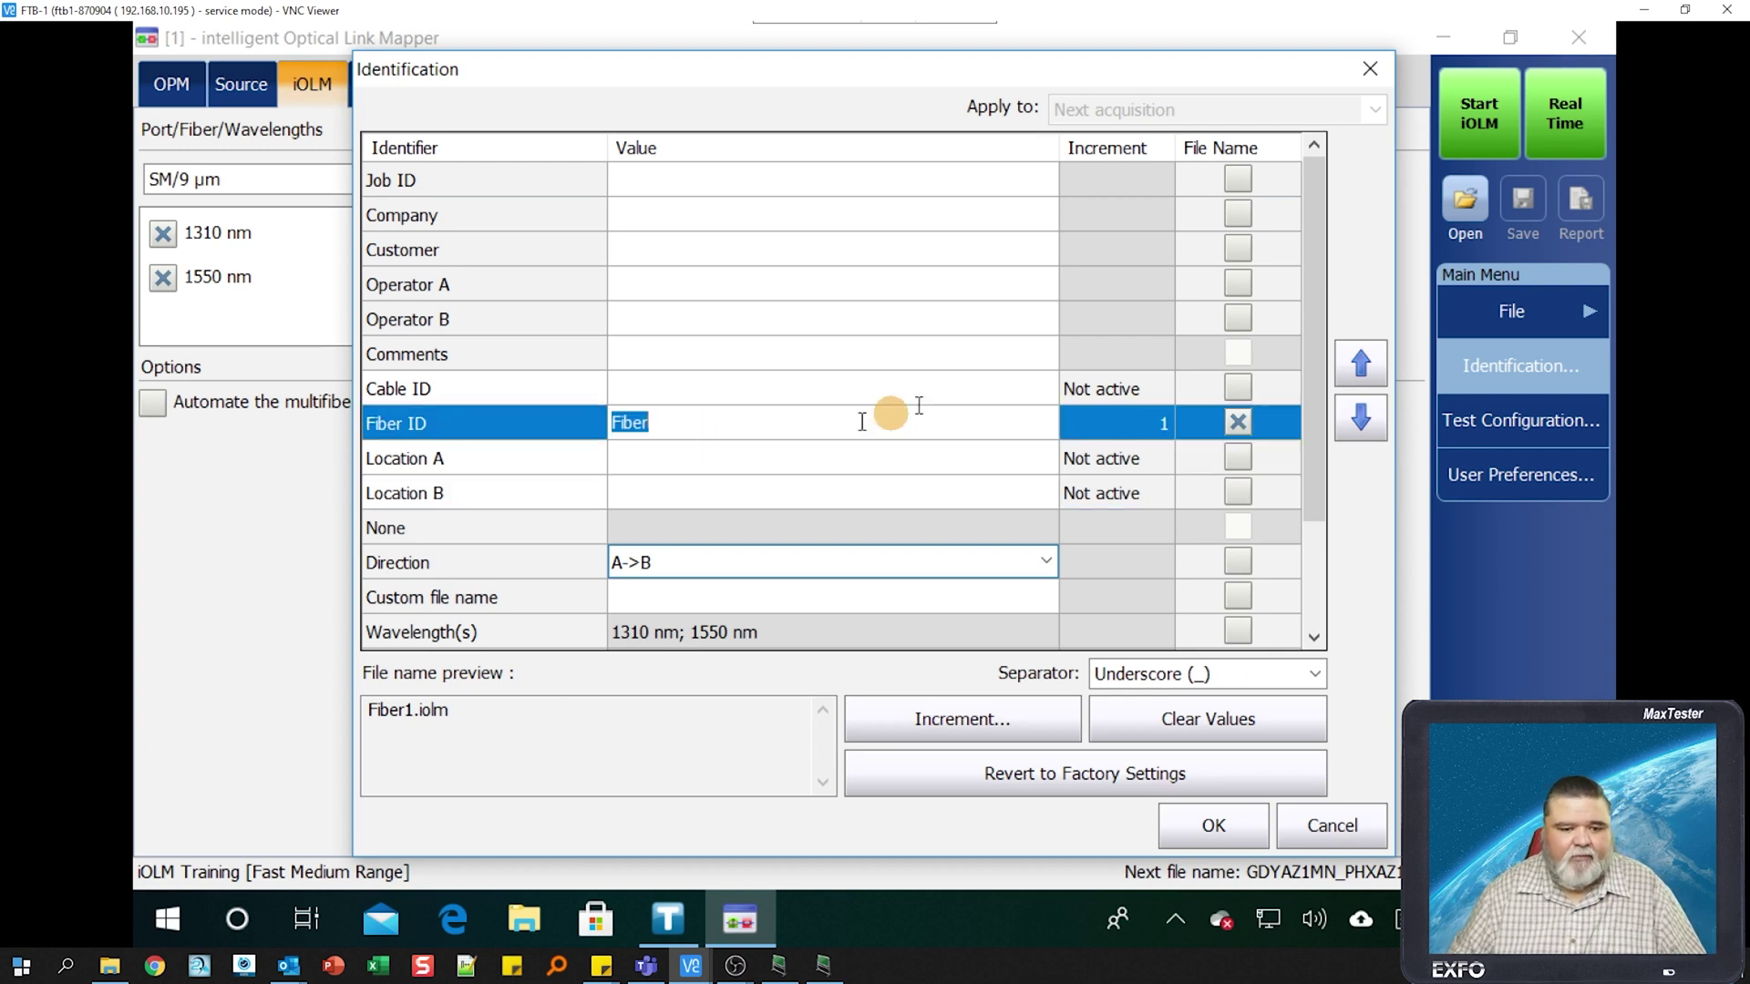
# - Enter EXFO INC as Company and the operator's name as Operator A
pyautogui.click(671, 210)
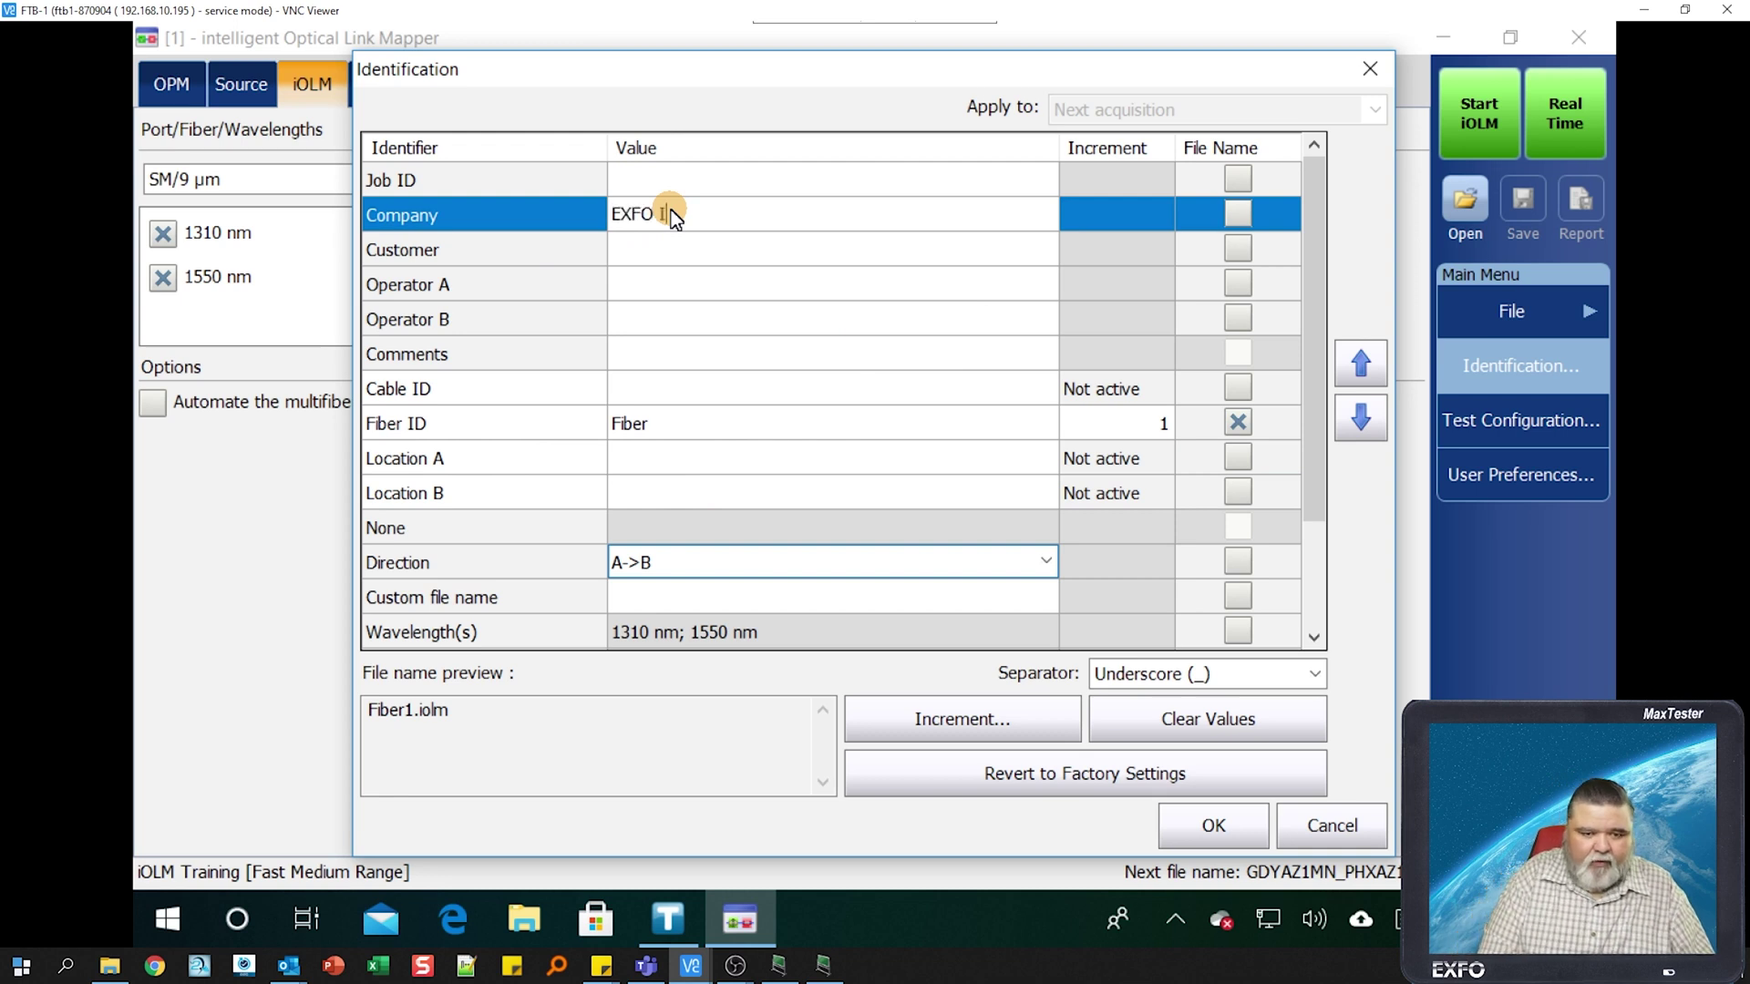
pyautogui.write('EXFO INC')
pyautogui.click(736, 276)
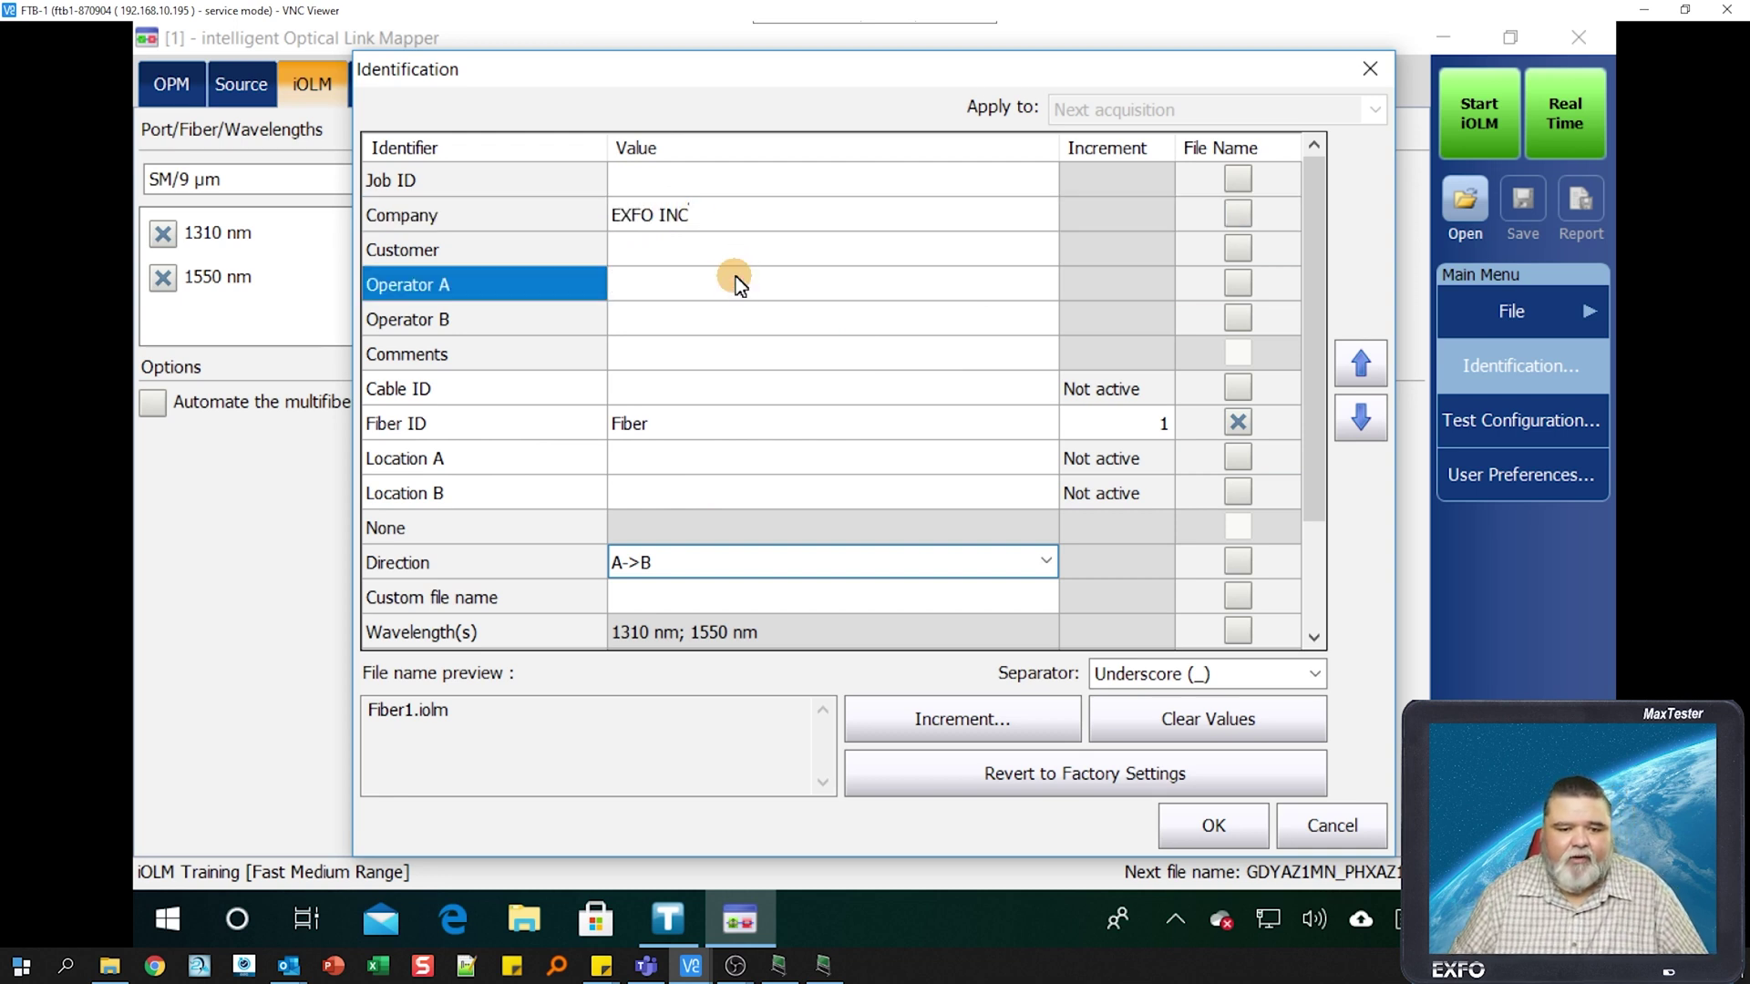
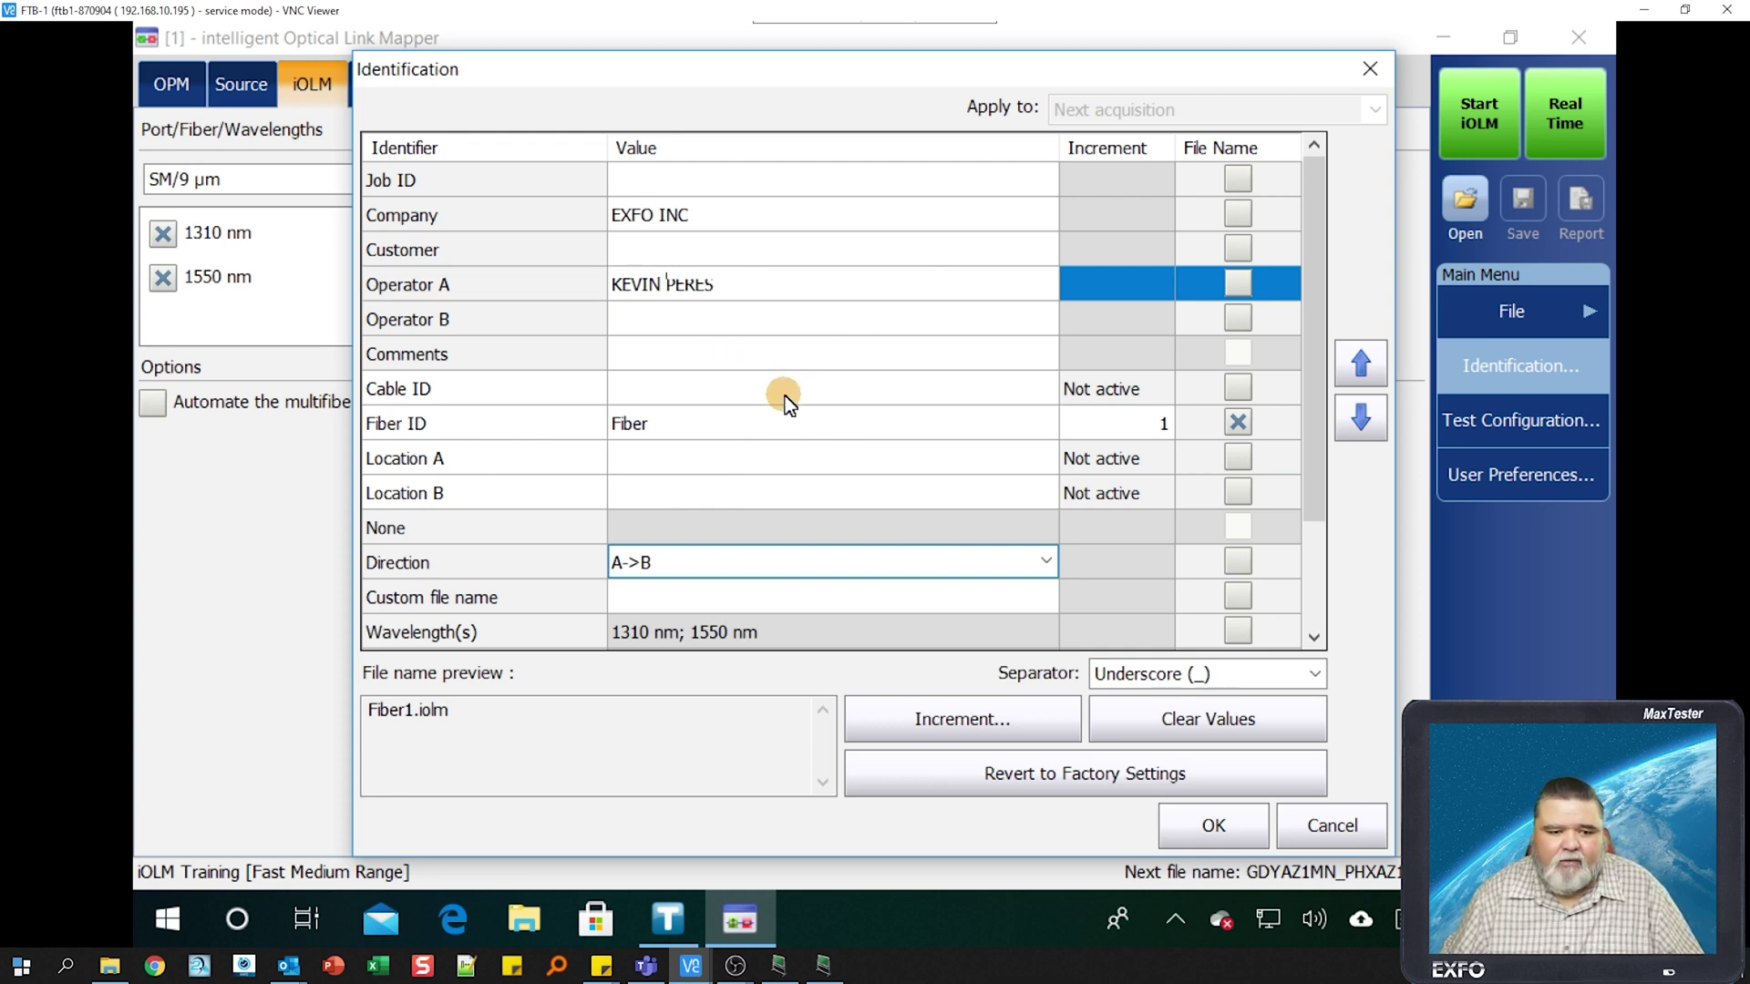
pyautogui.click(791, 366)
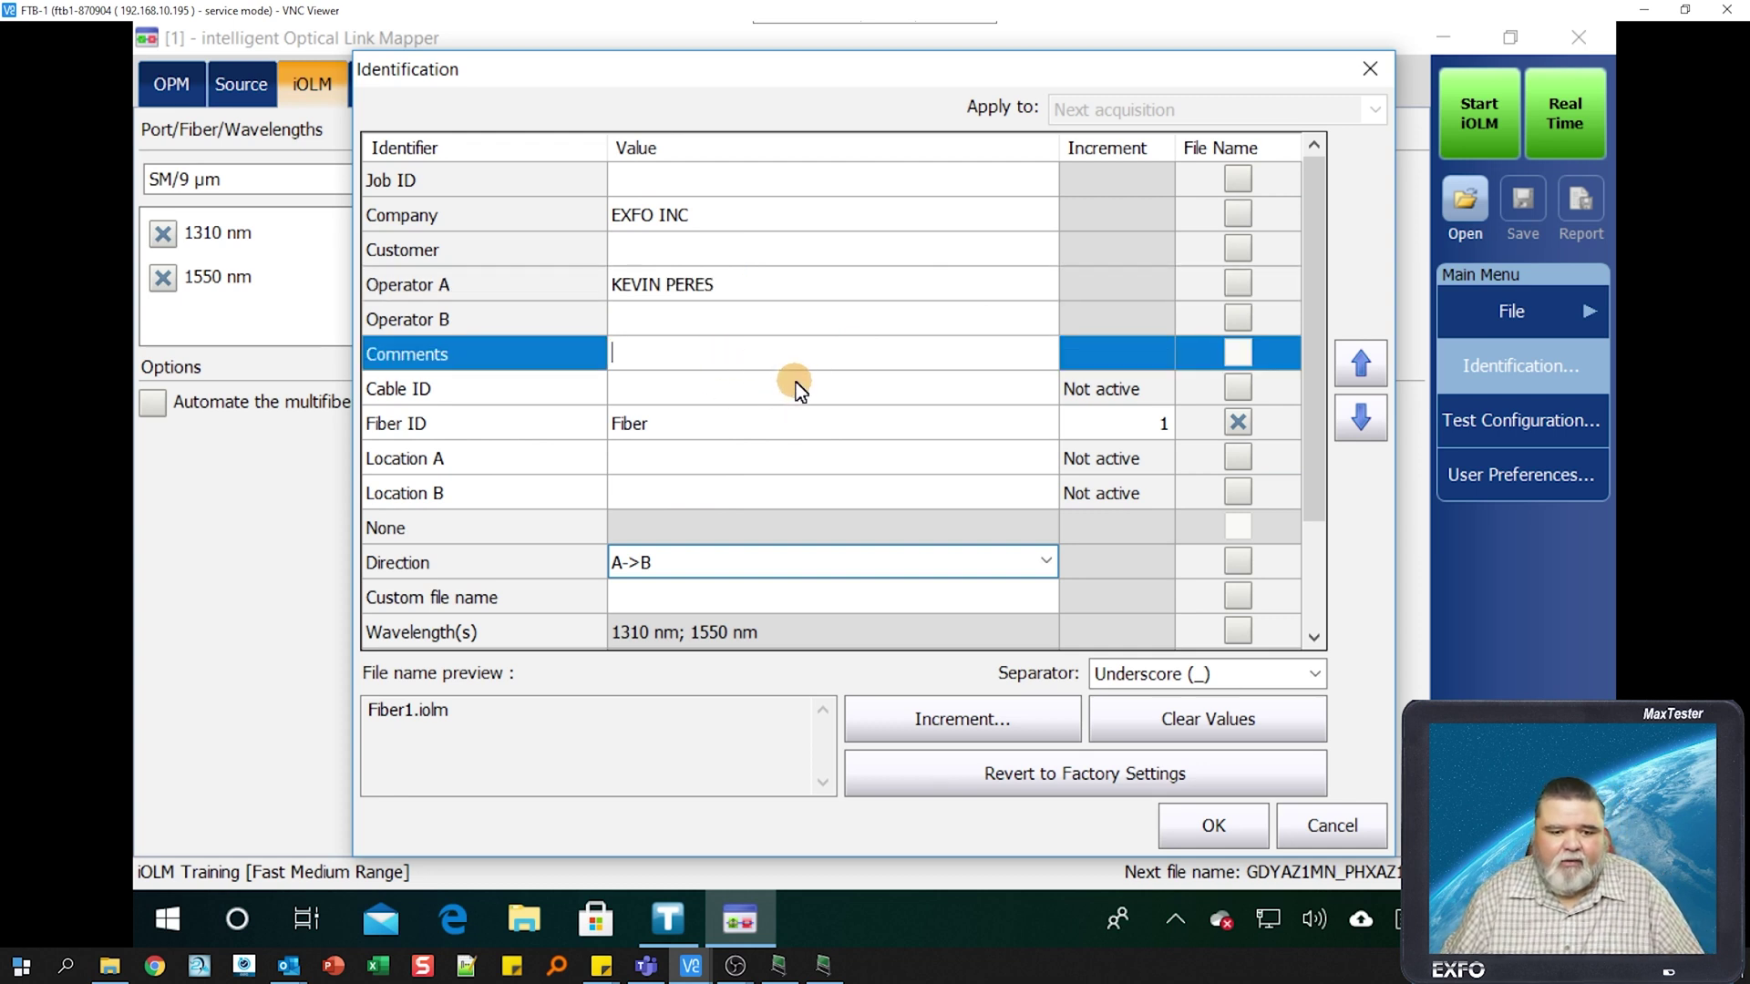
# - Clear the Fiber ID and set it to auto-number starting at 432
pyautogui.click(698, 433)
pyautogui.press('BackSpace')
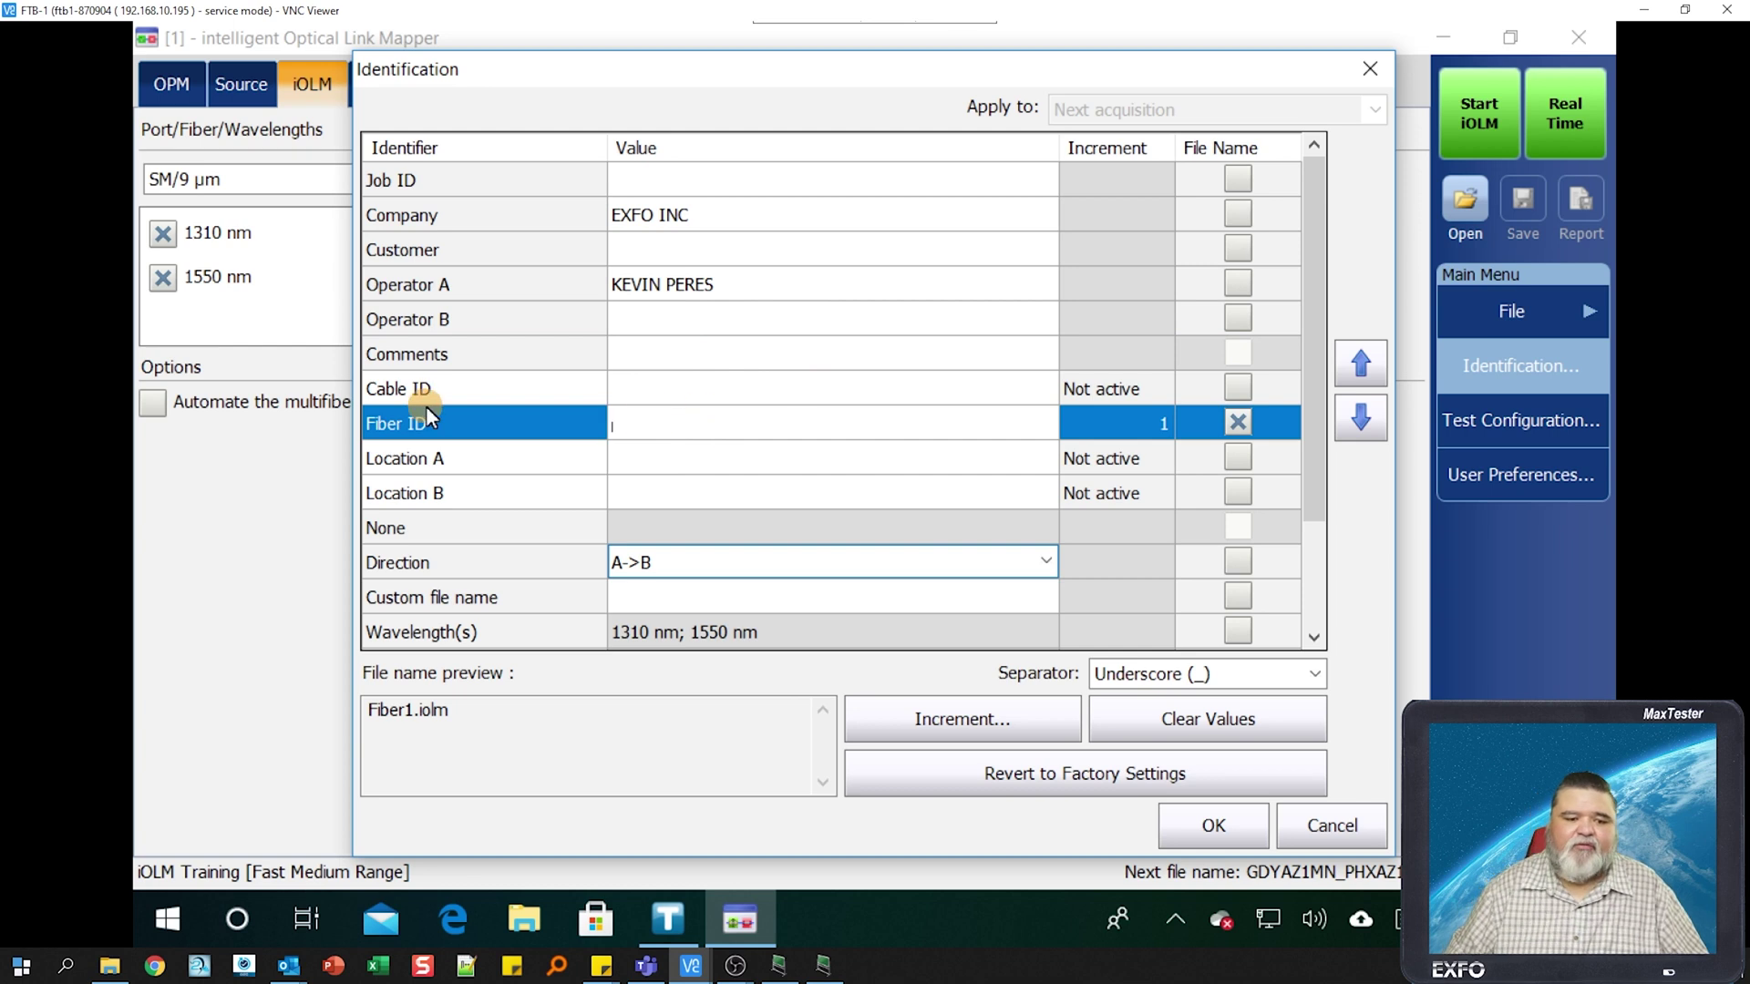
pyautogui.click(1156, 425)
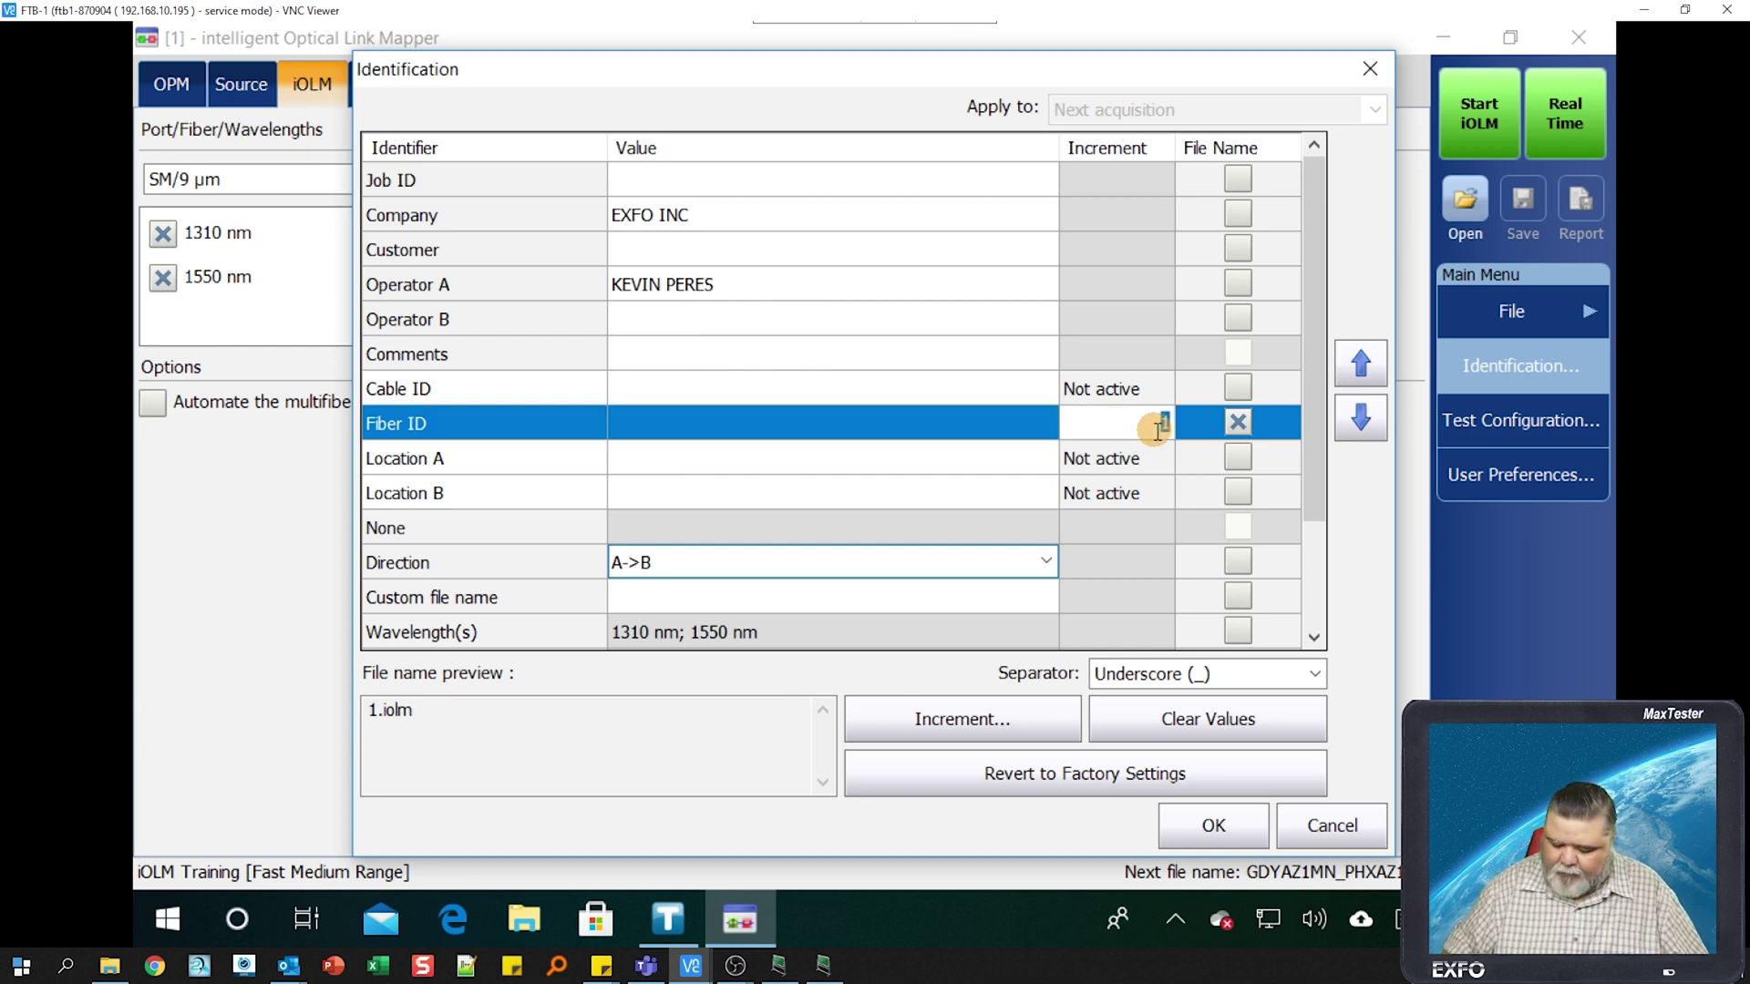
pyautogui.write('432')
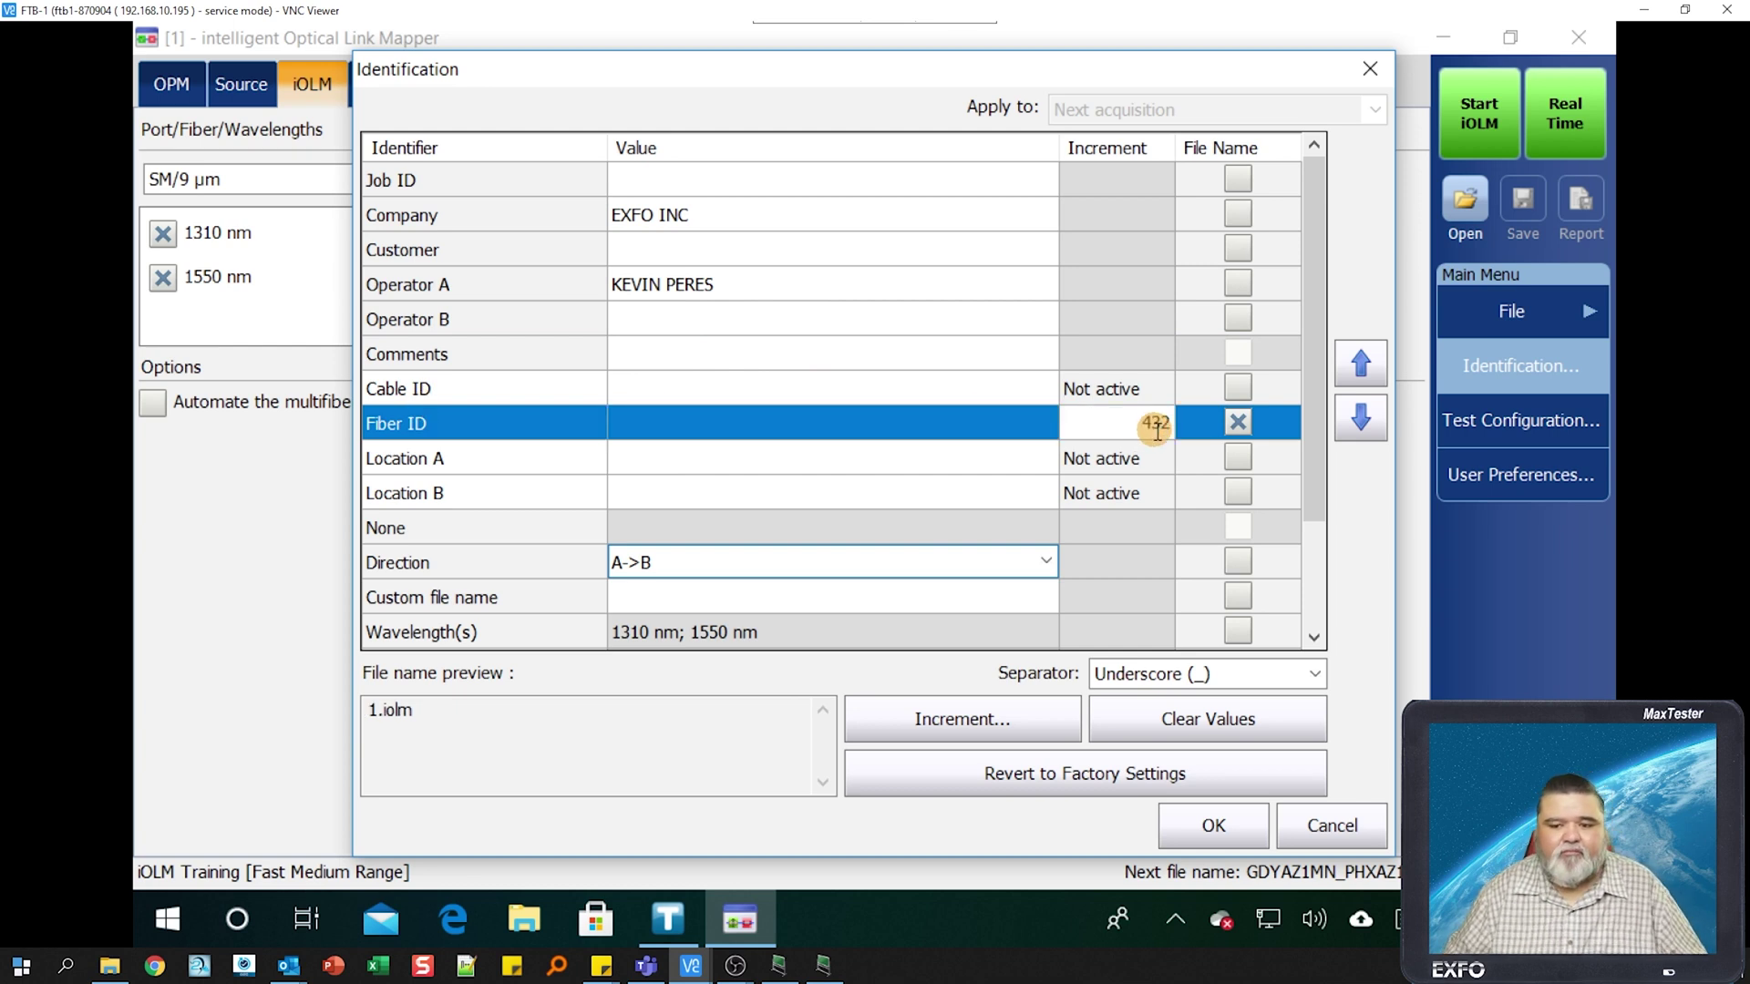
pyautogui.click(973, 431)
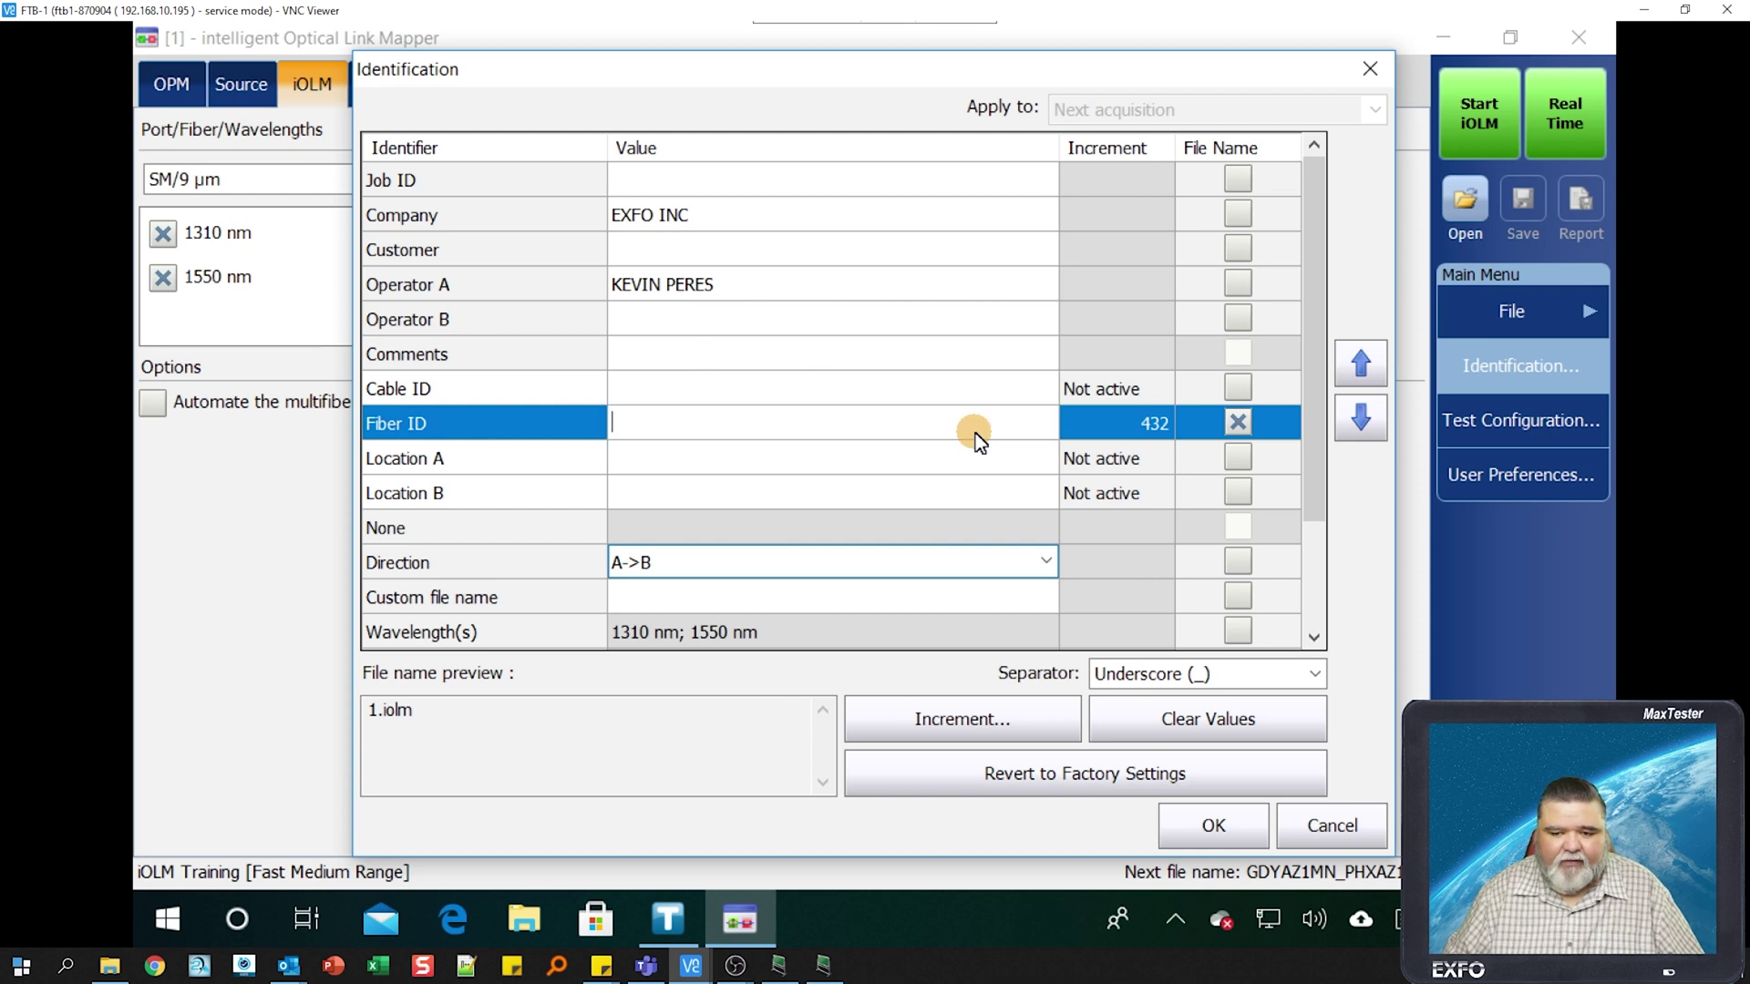
# - Set Location A to GDYAZ1MN and Location B to PHXAZ1MN
pyautogui.click(770, 464)
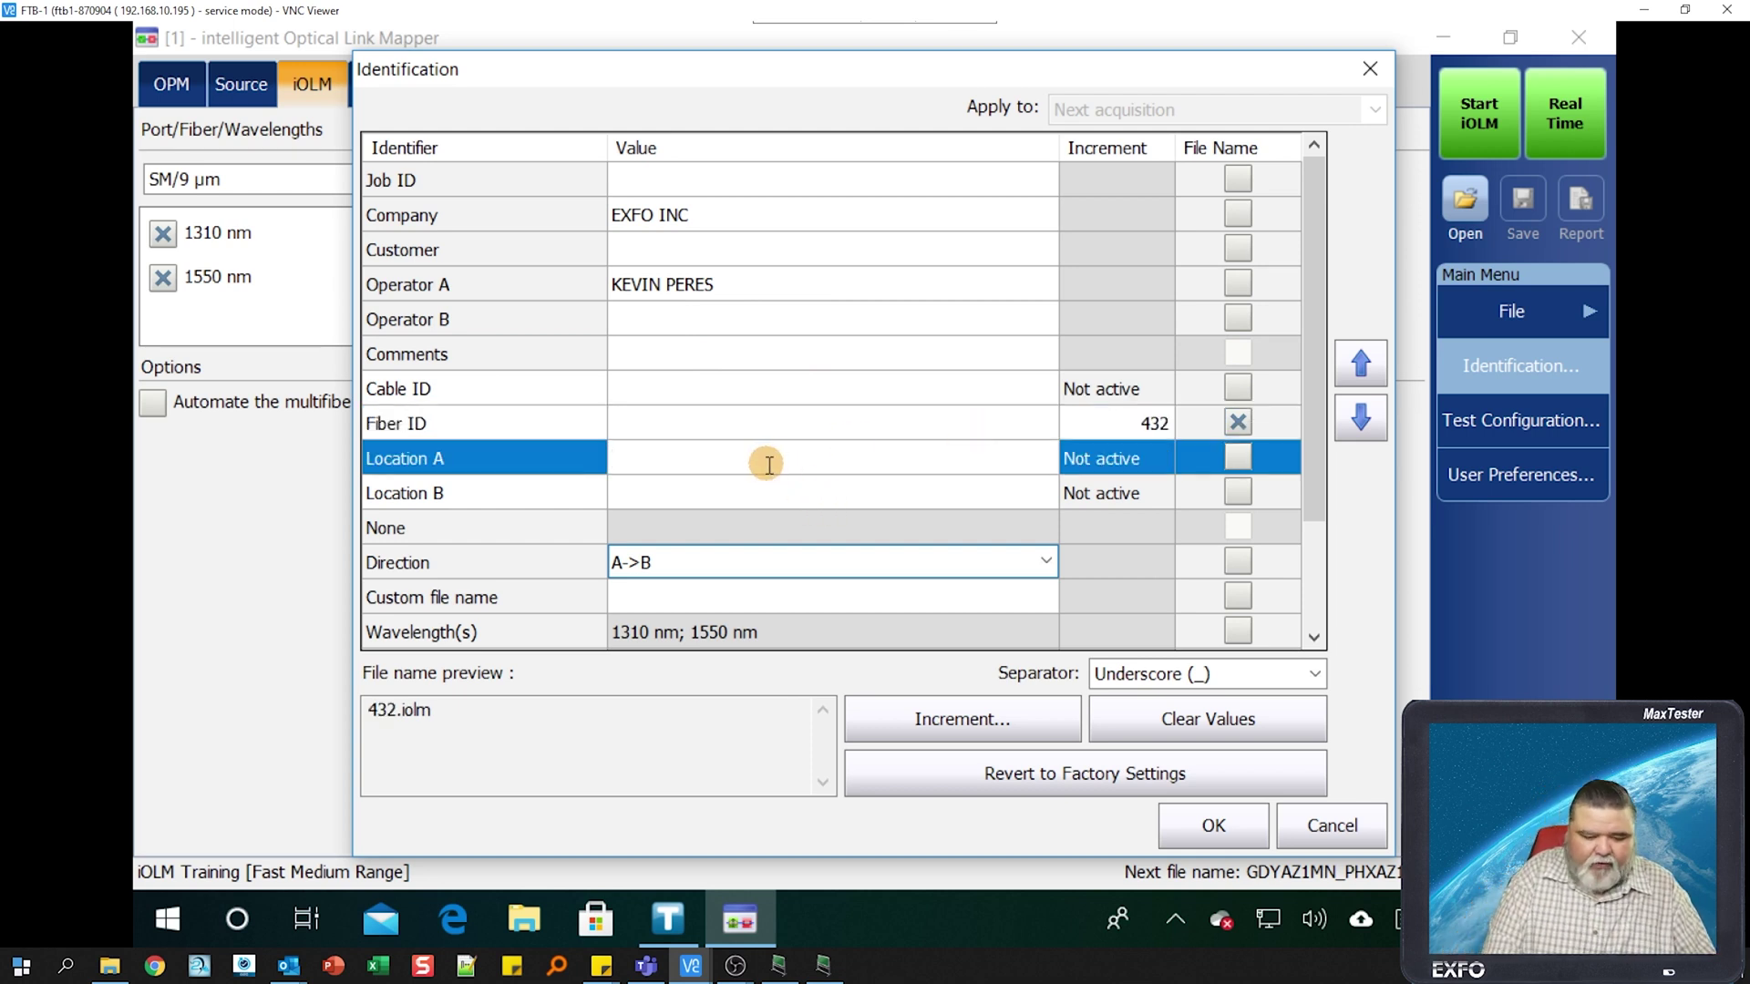
pyautogui.write('GDYAZ1MN')
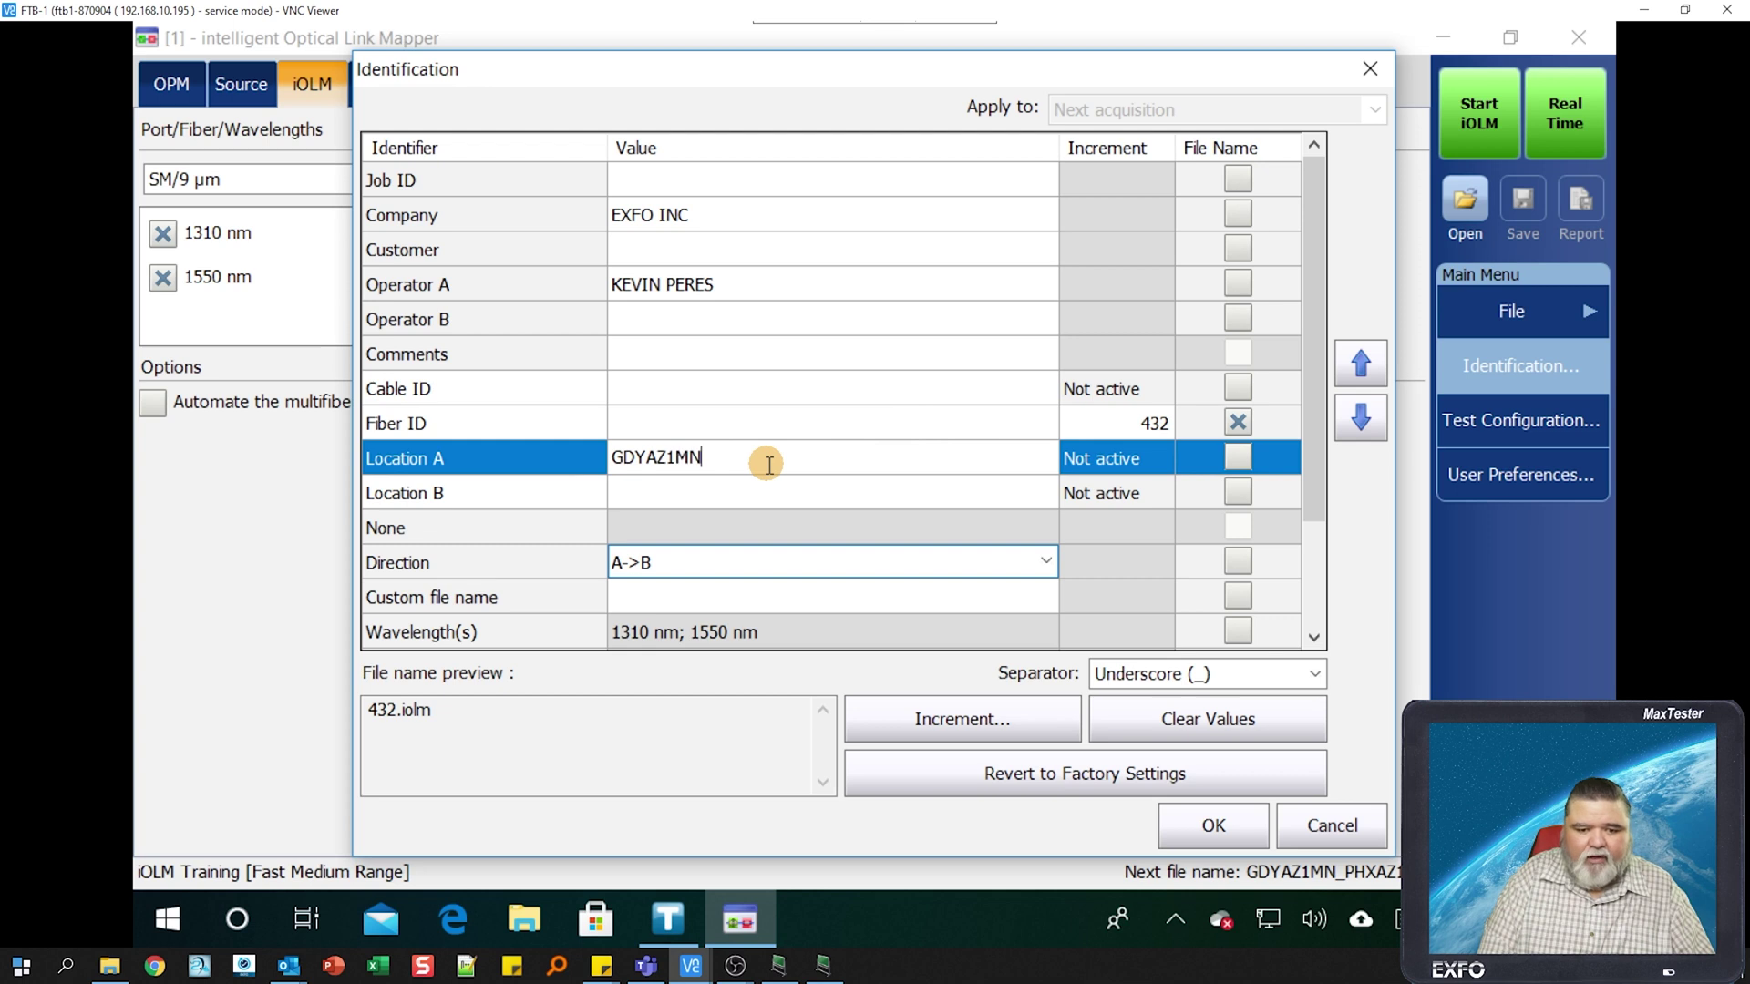
pyautogui.press('Return')
pyautogui.click(776, 490)
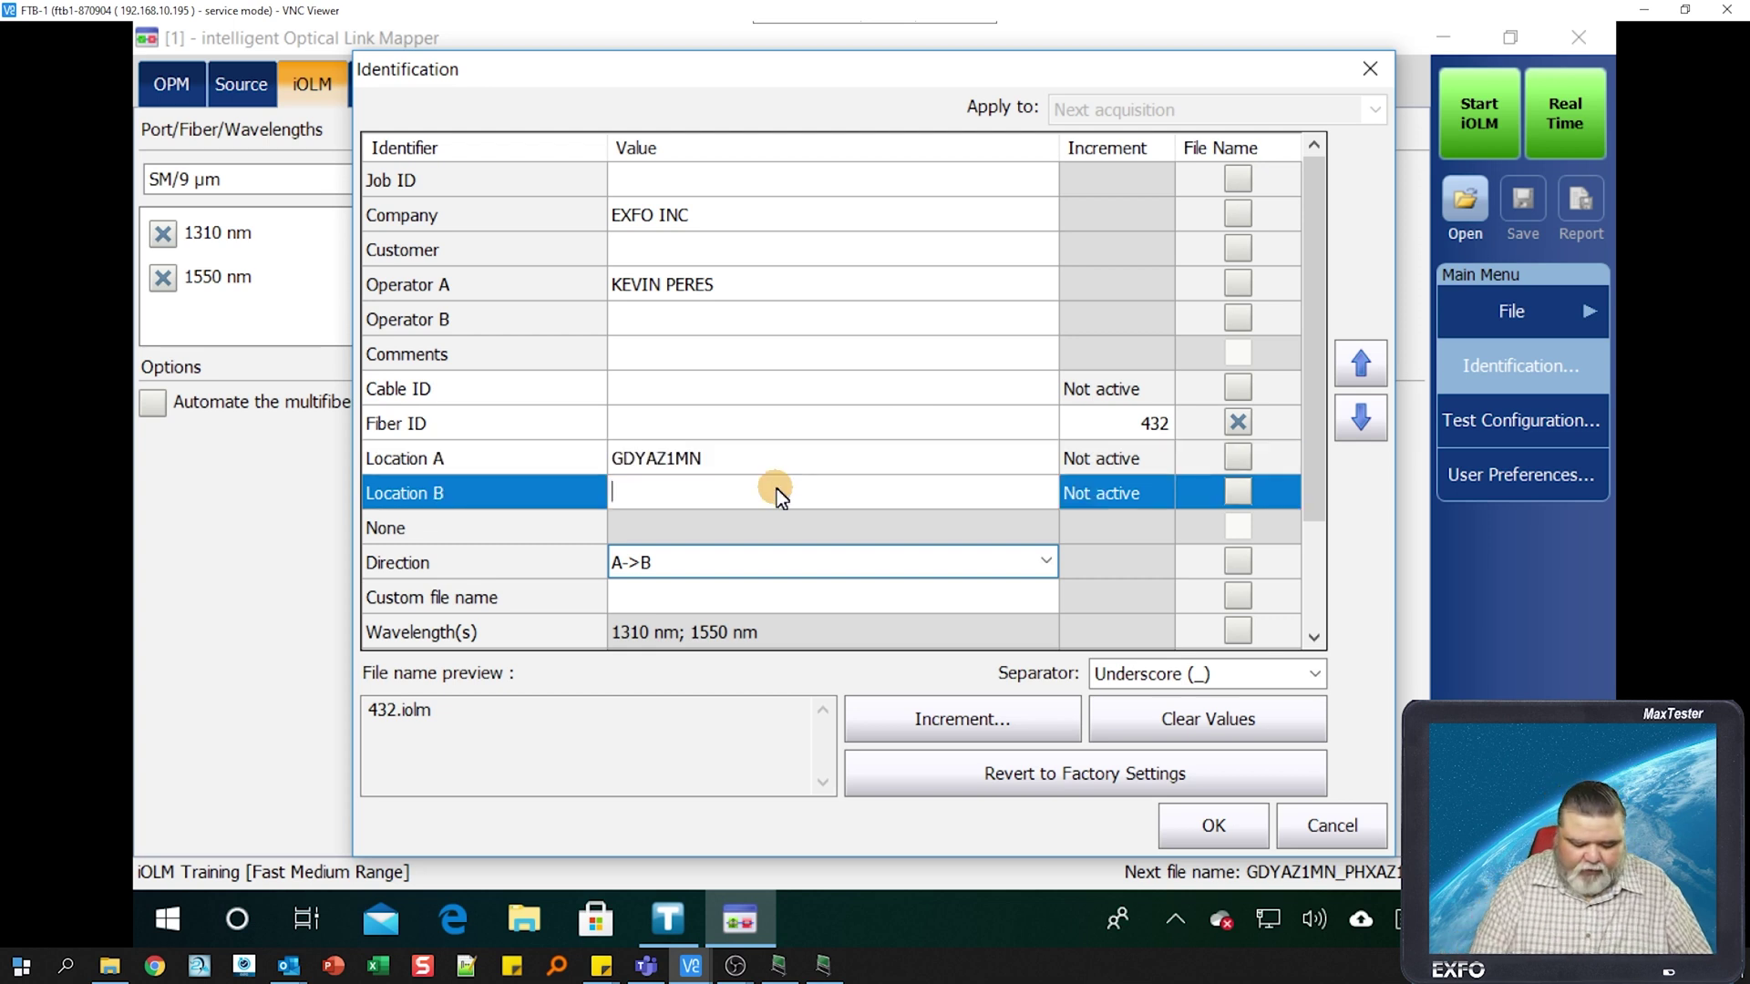
pyautogui.write('PHXAZ1MN')
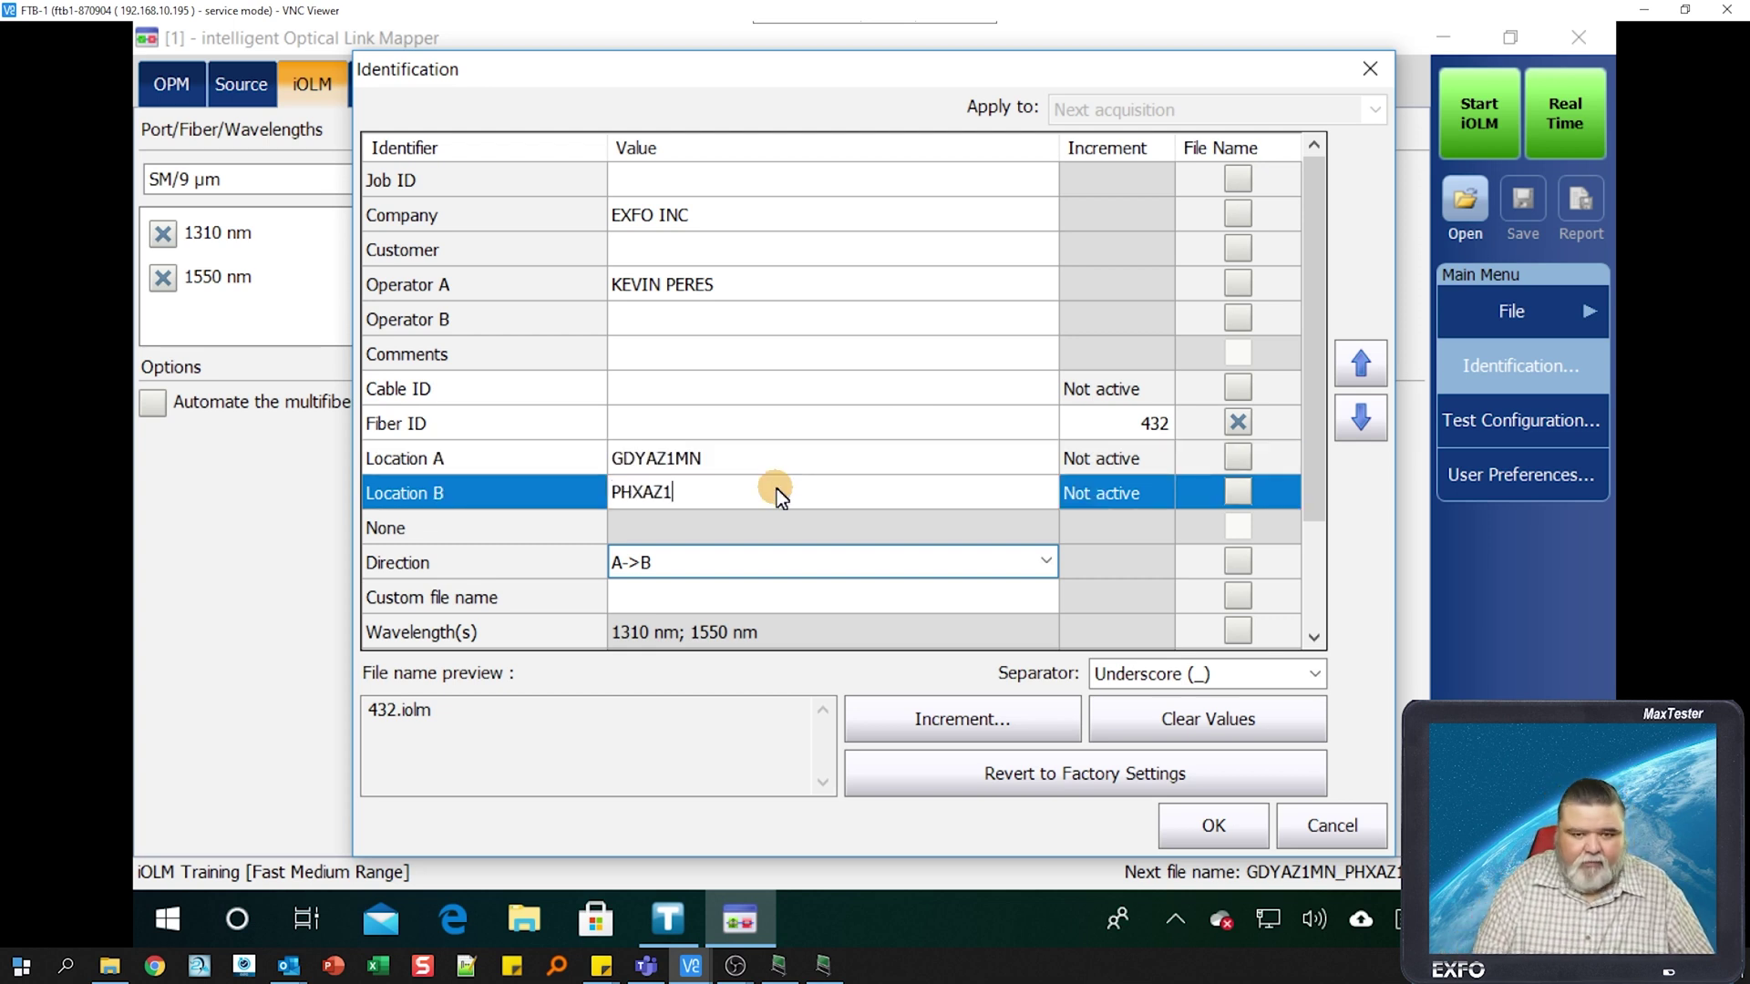
pyautogui.press('Return')
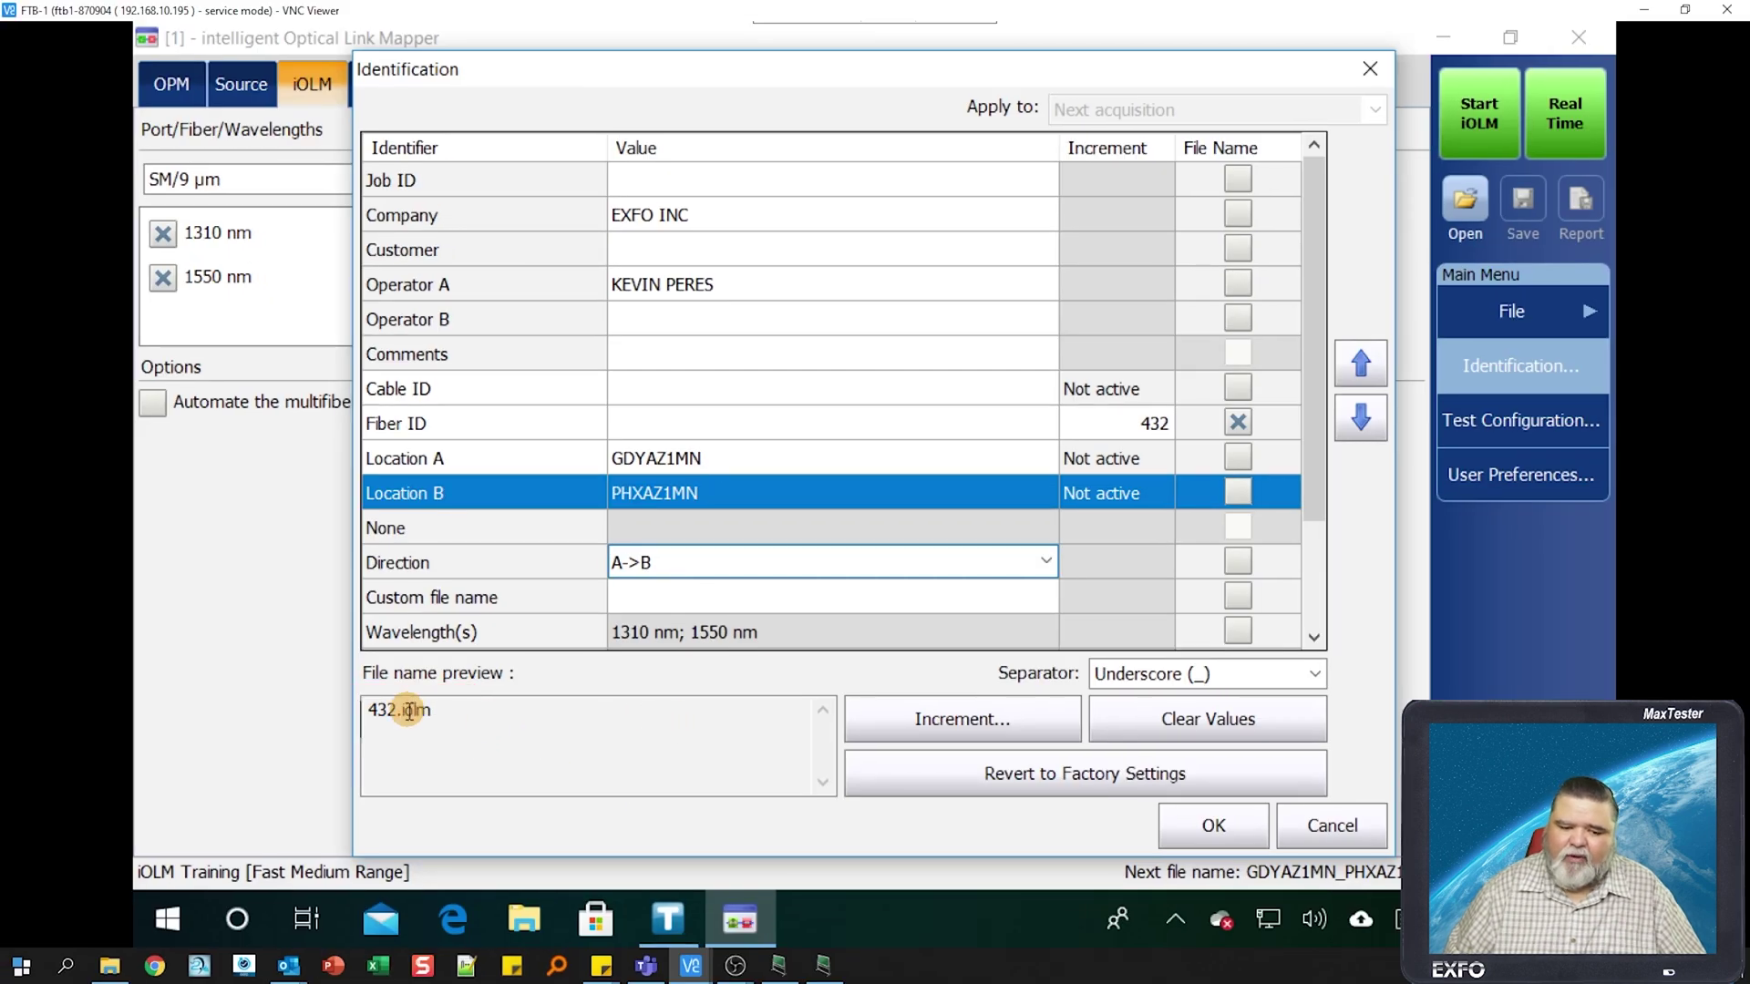
pyautogui.click(1098, 428)
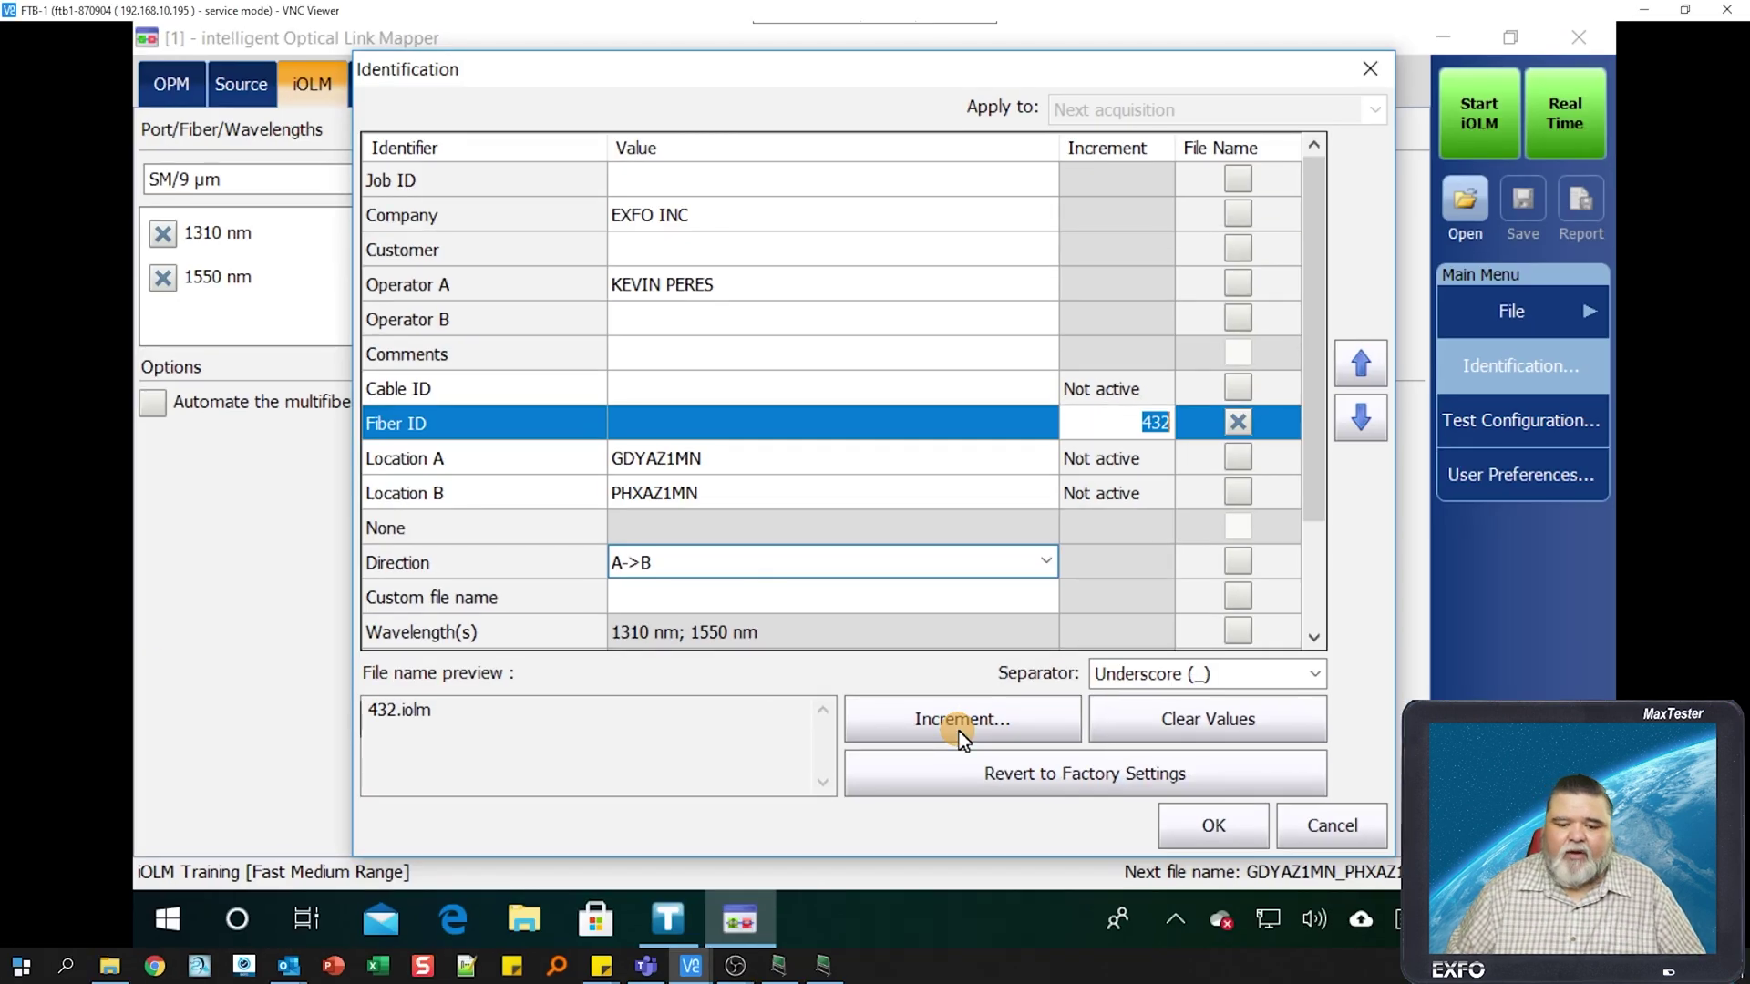
# - Set the Fiber ID increment to zero-padded #### format with stop 999, previewing 0432.iolm
pyautogui.click(959, 720)
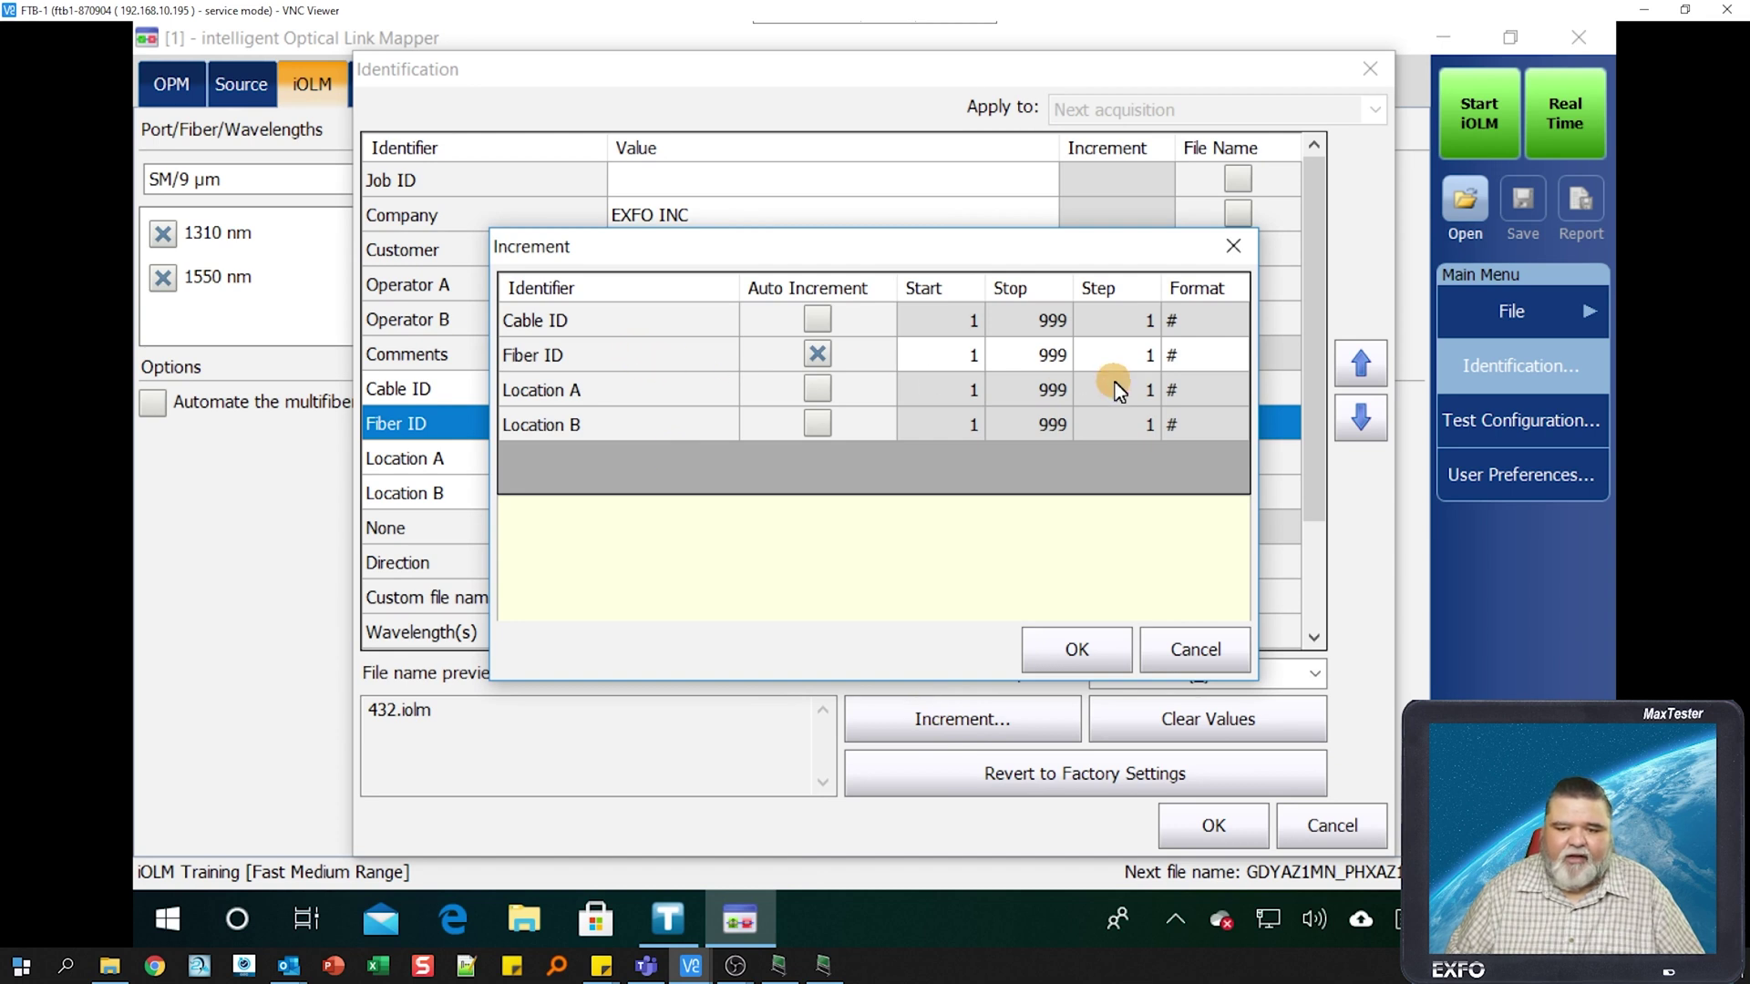
pyautogui.click(1174, 362)
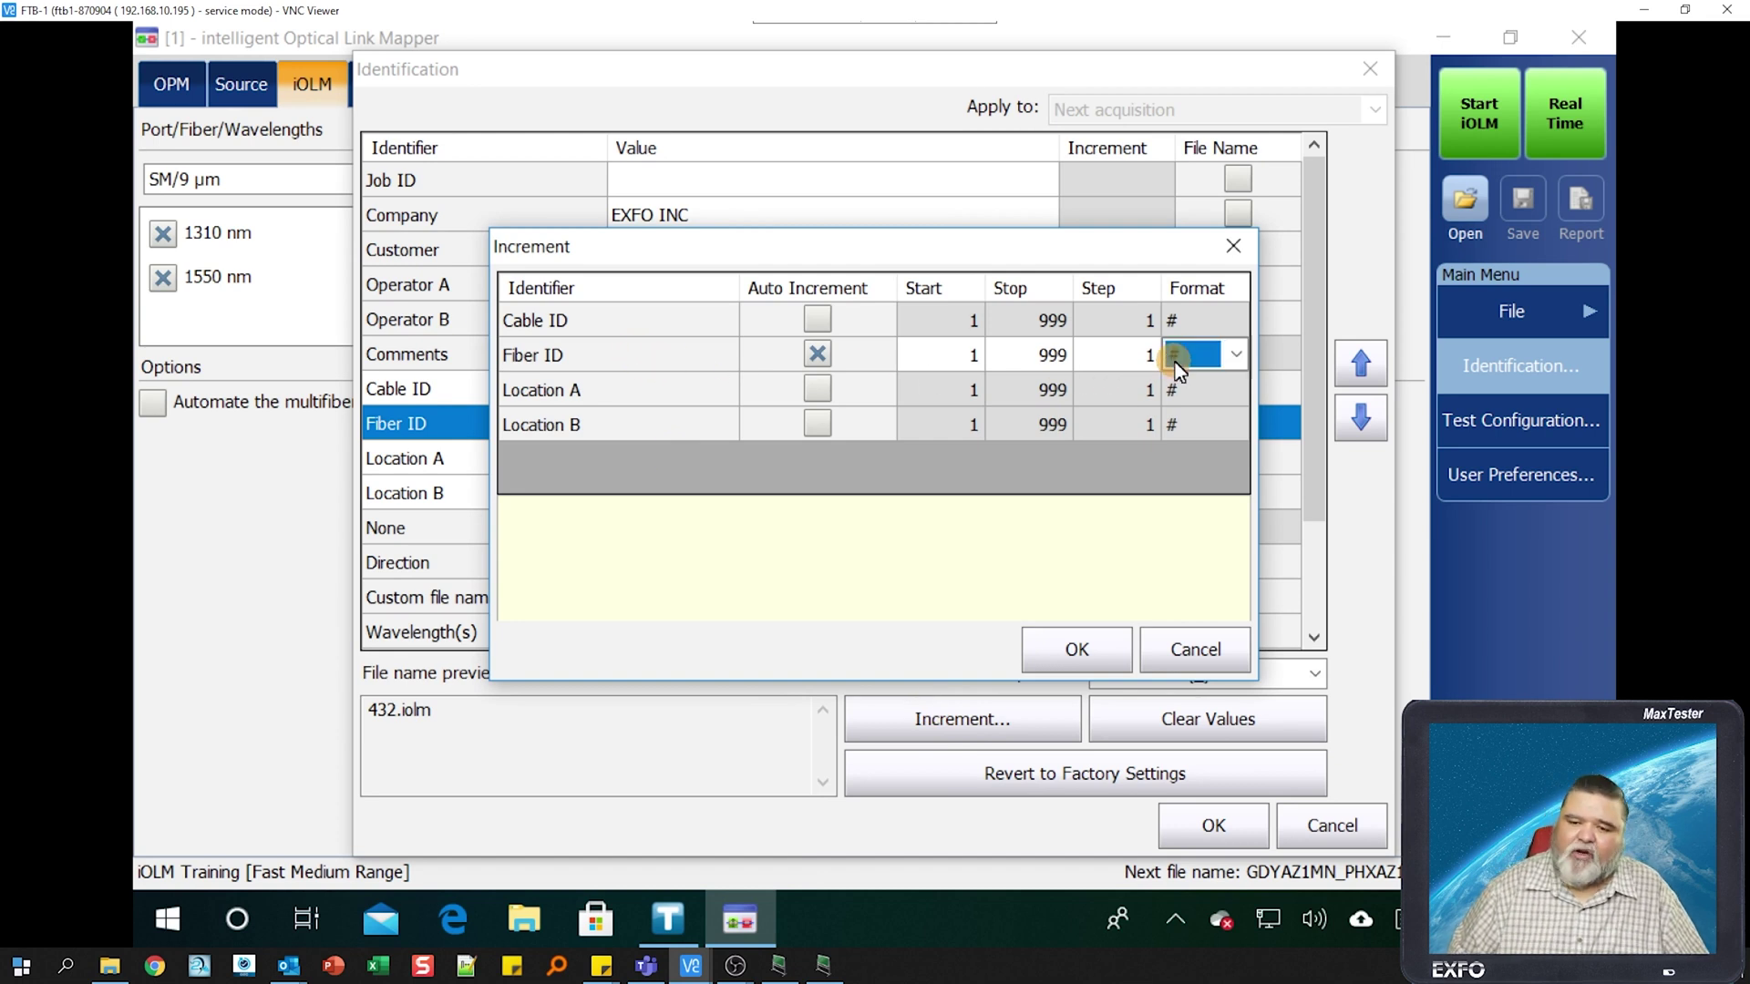
pyautogui.click(1232, 359)
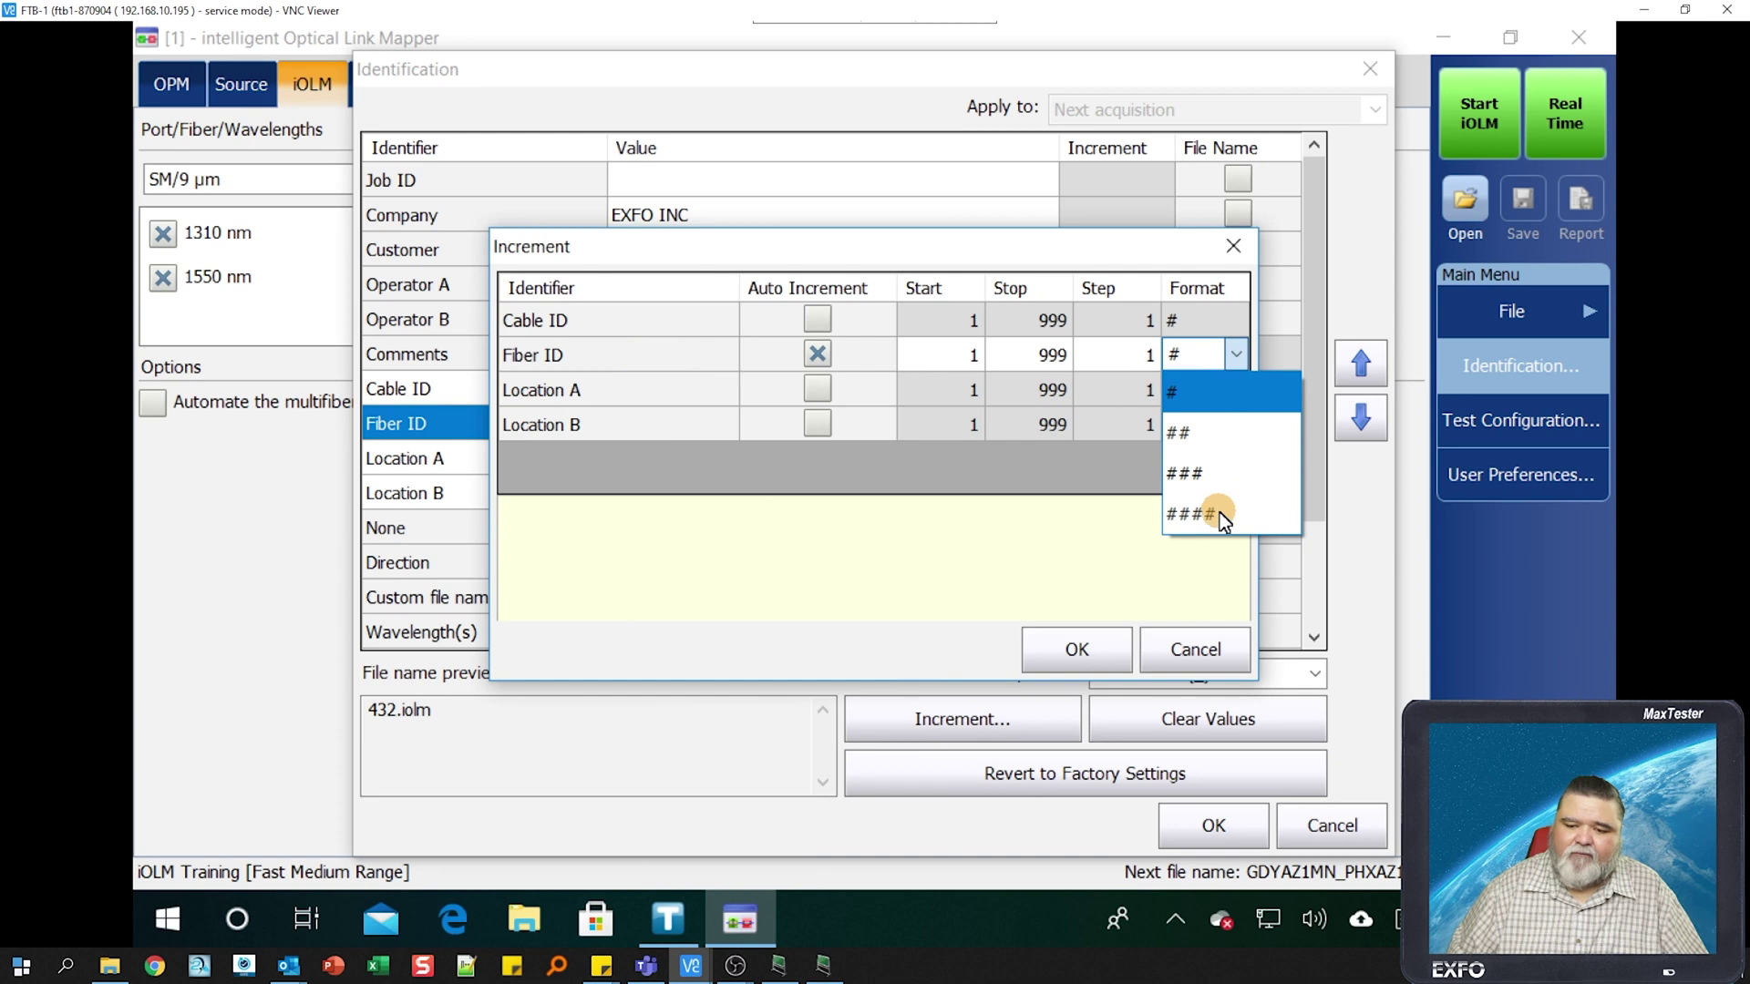
pyautogui.click(1211, 473)
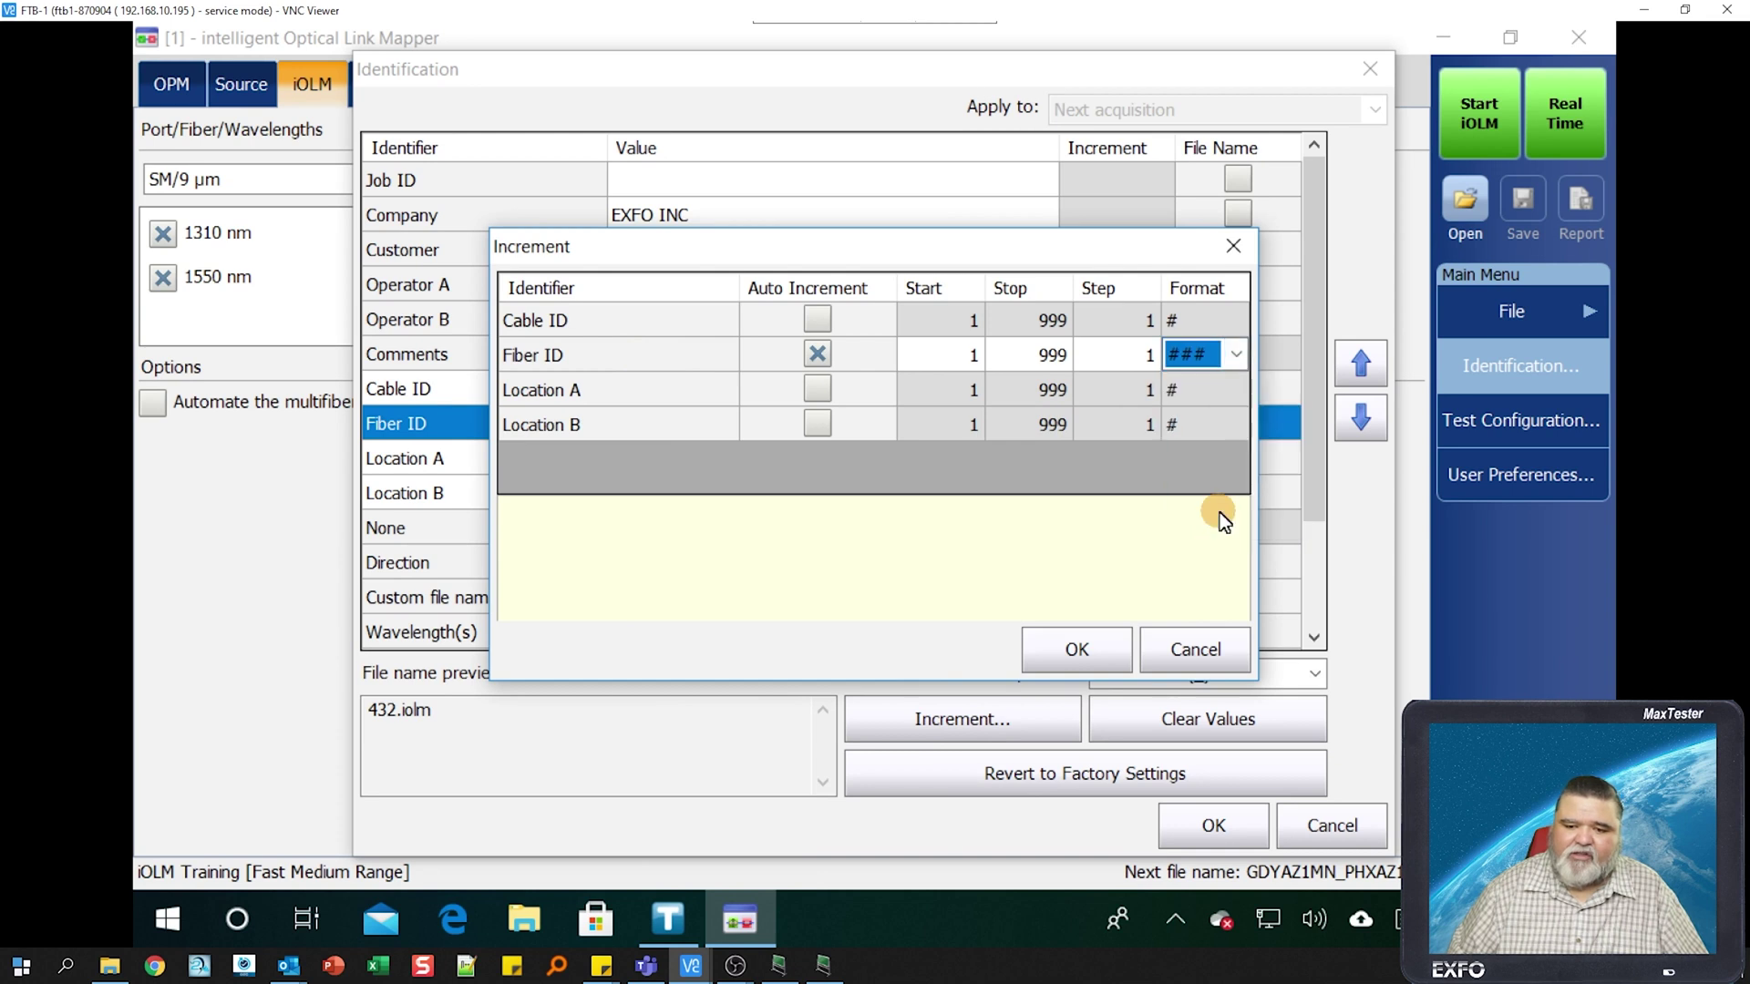
pyautogui.click(1006, 354)
pyautogui.click(1055, 357)
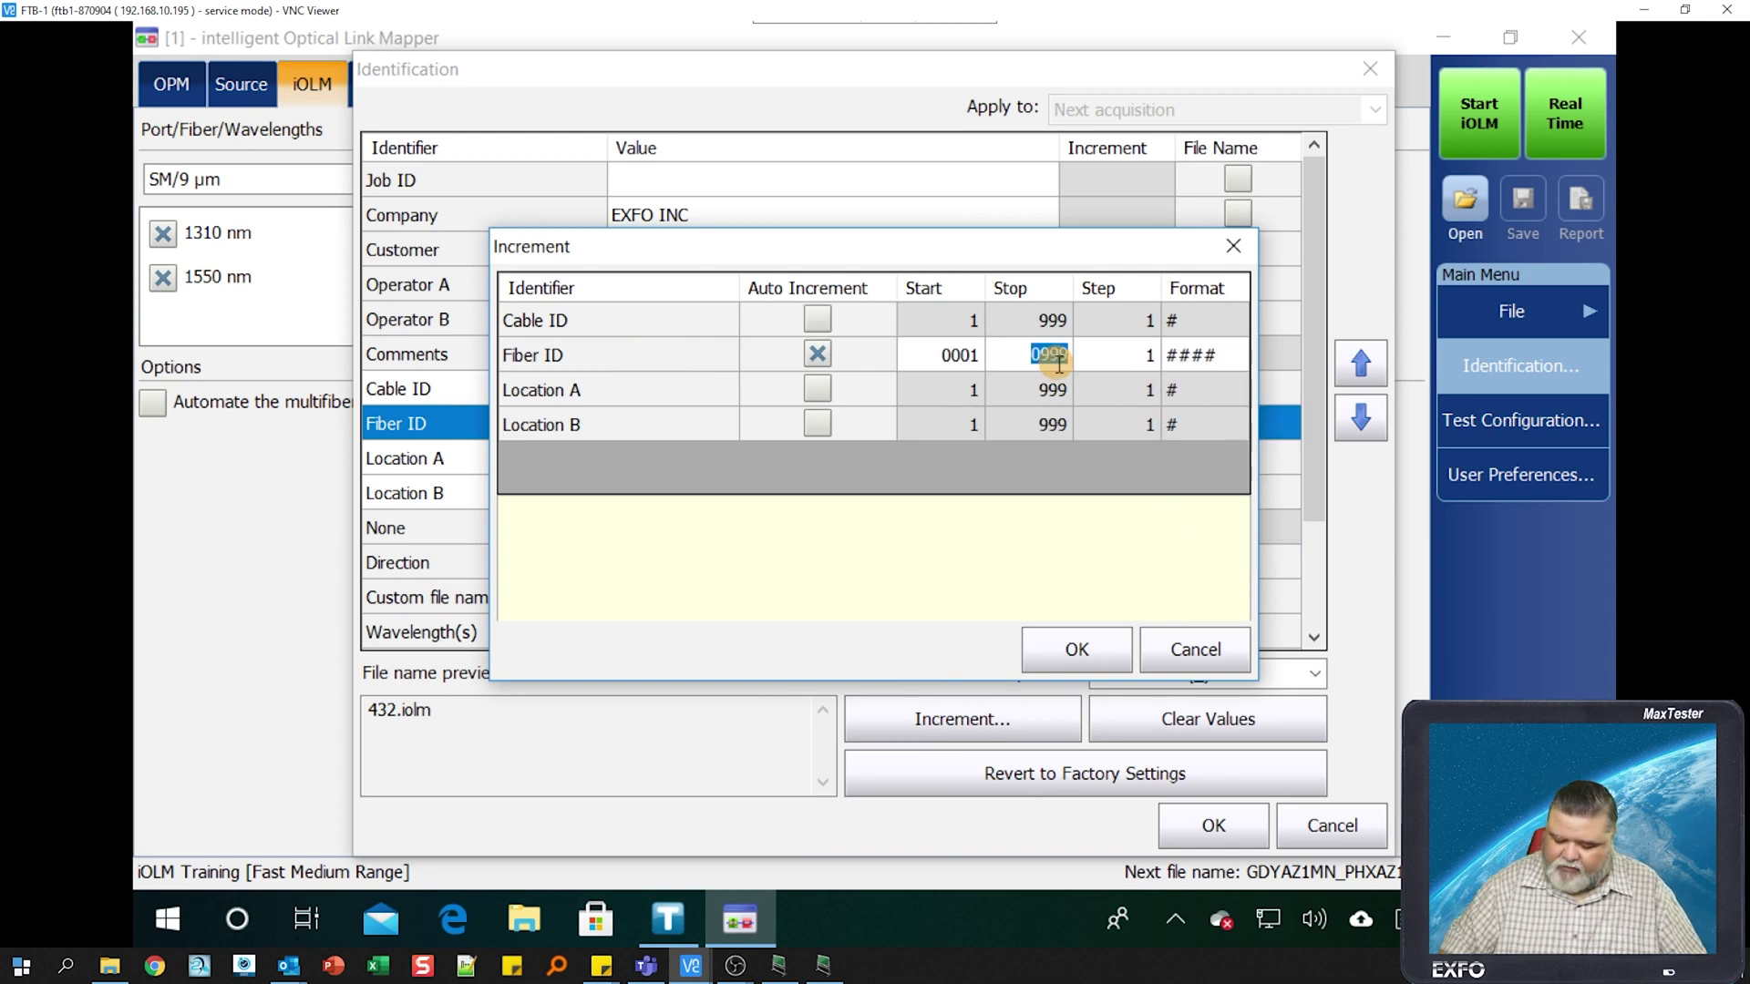
pyautogui.write('999')
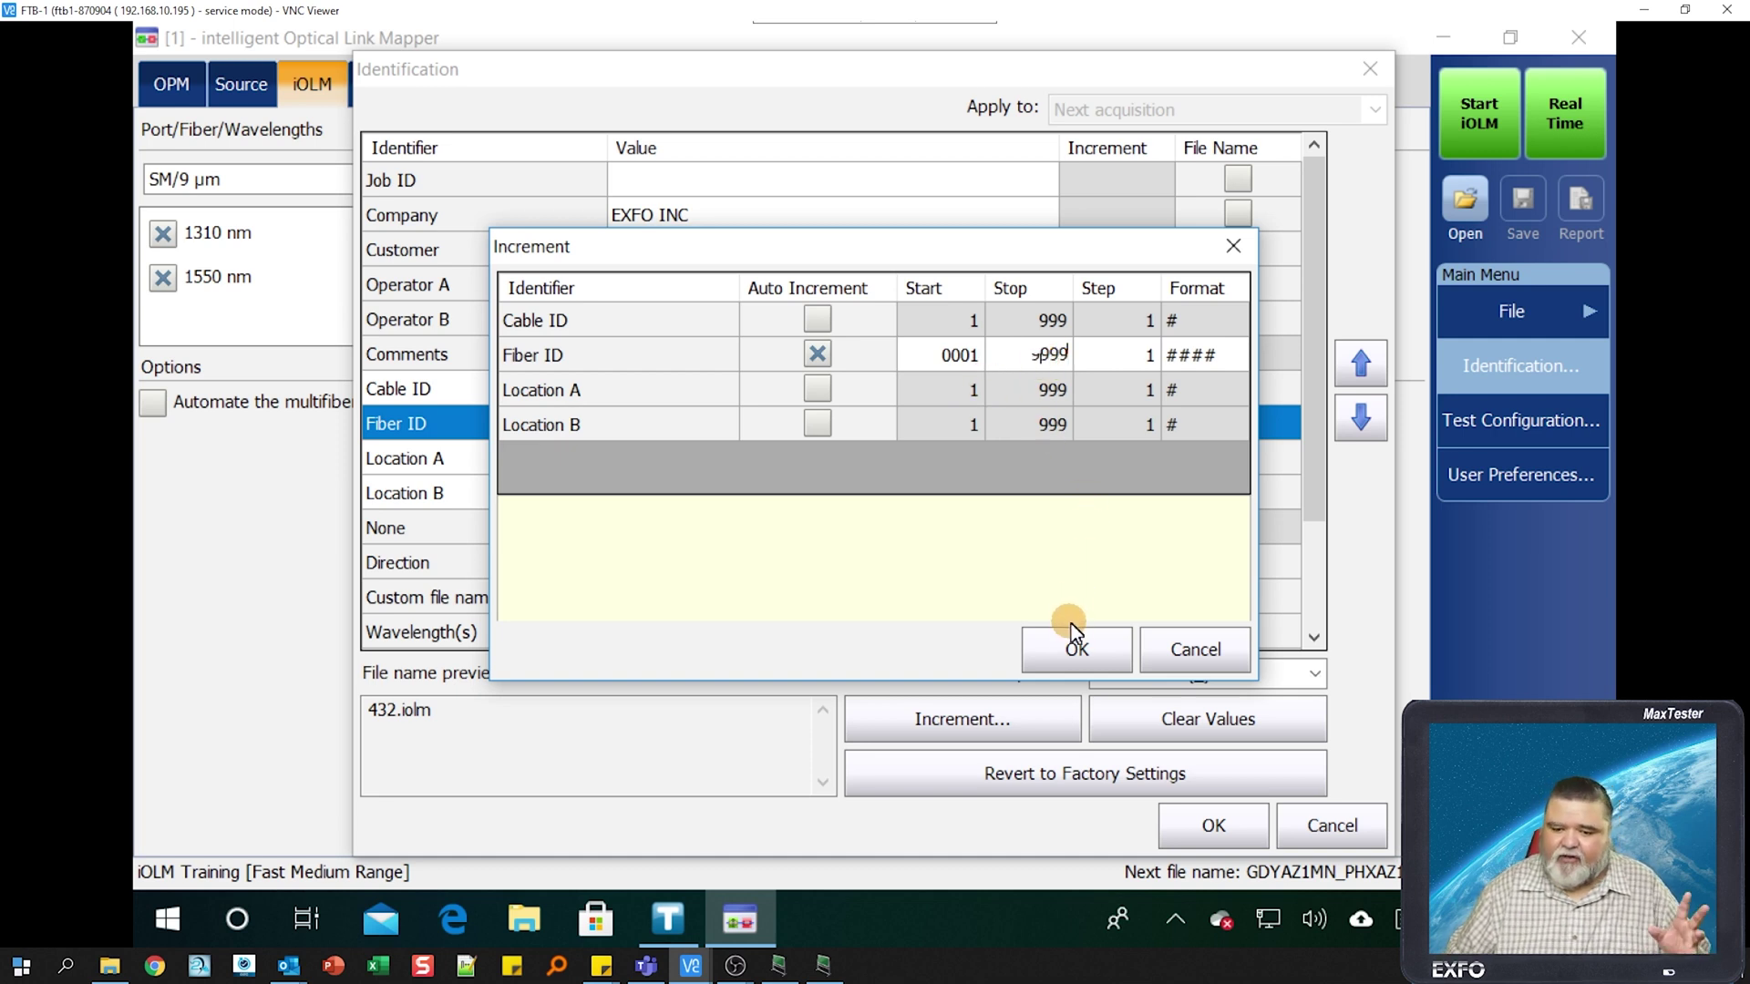
pyautogui.click(1077, 647)
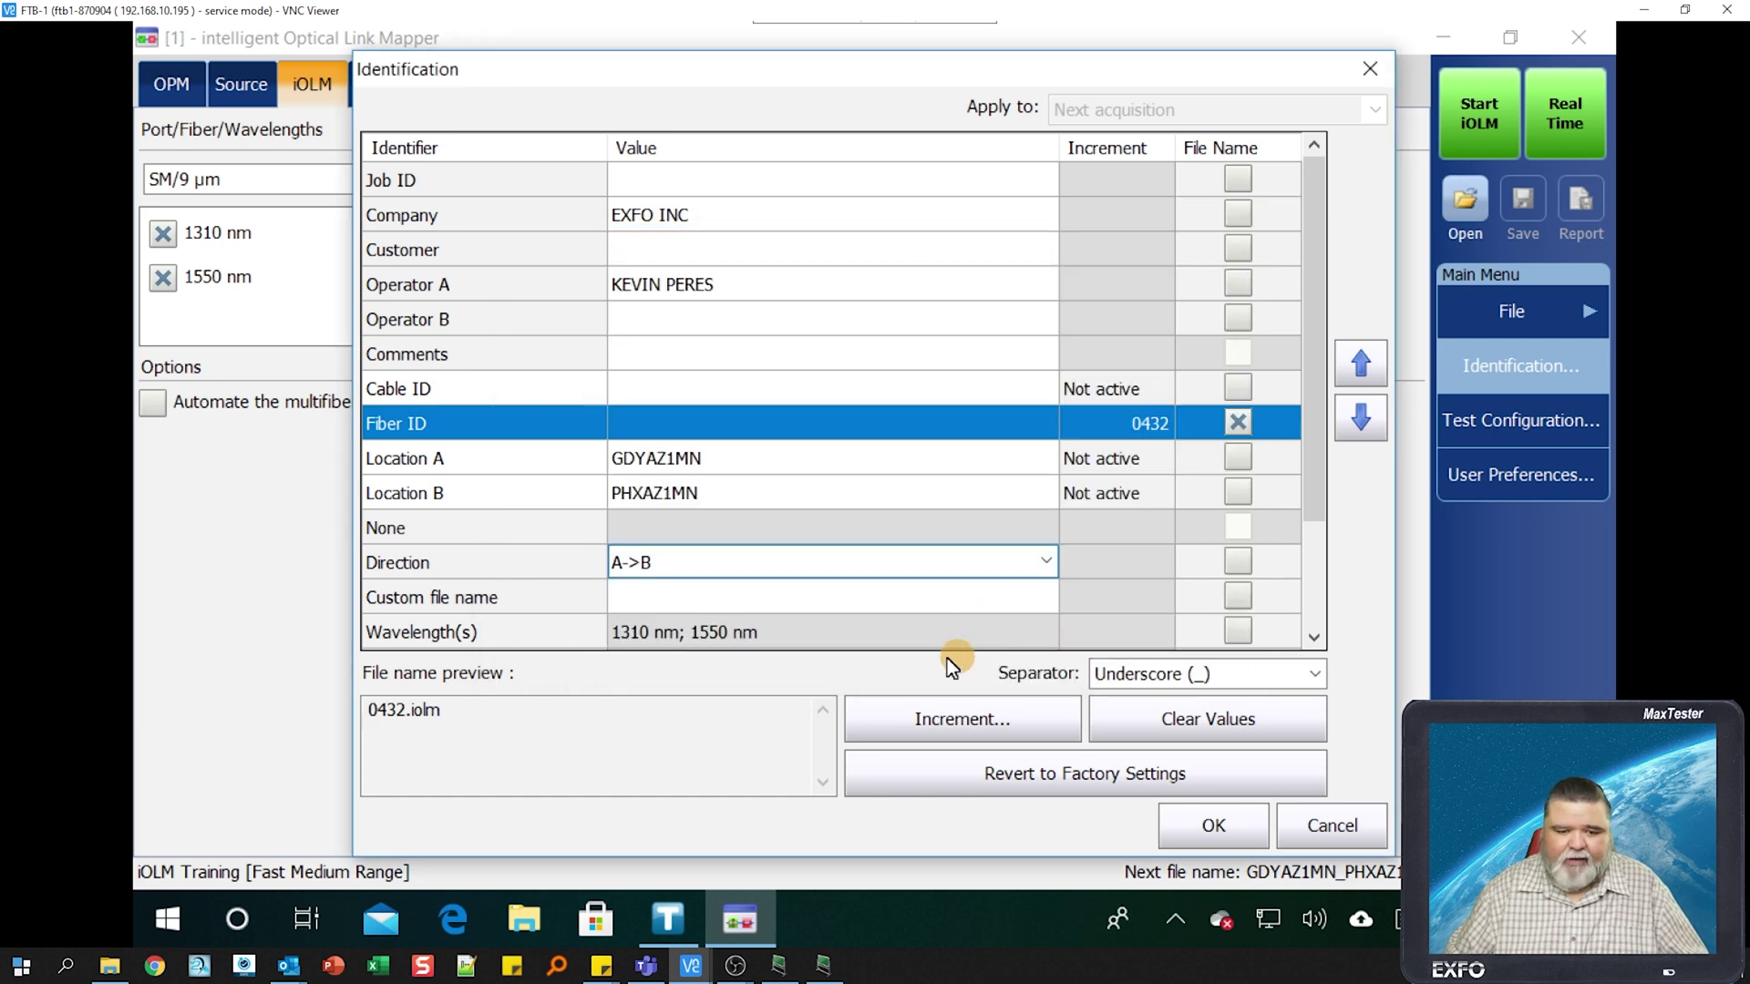
pyautogui.click(1150, 429)
pyautogui.click(1139, 433)
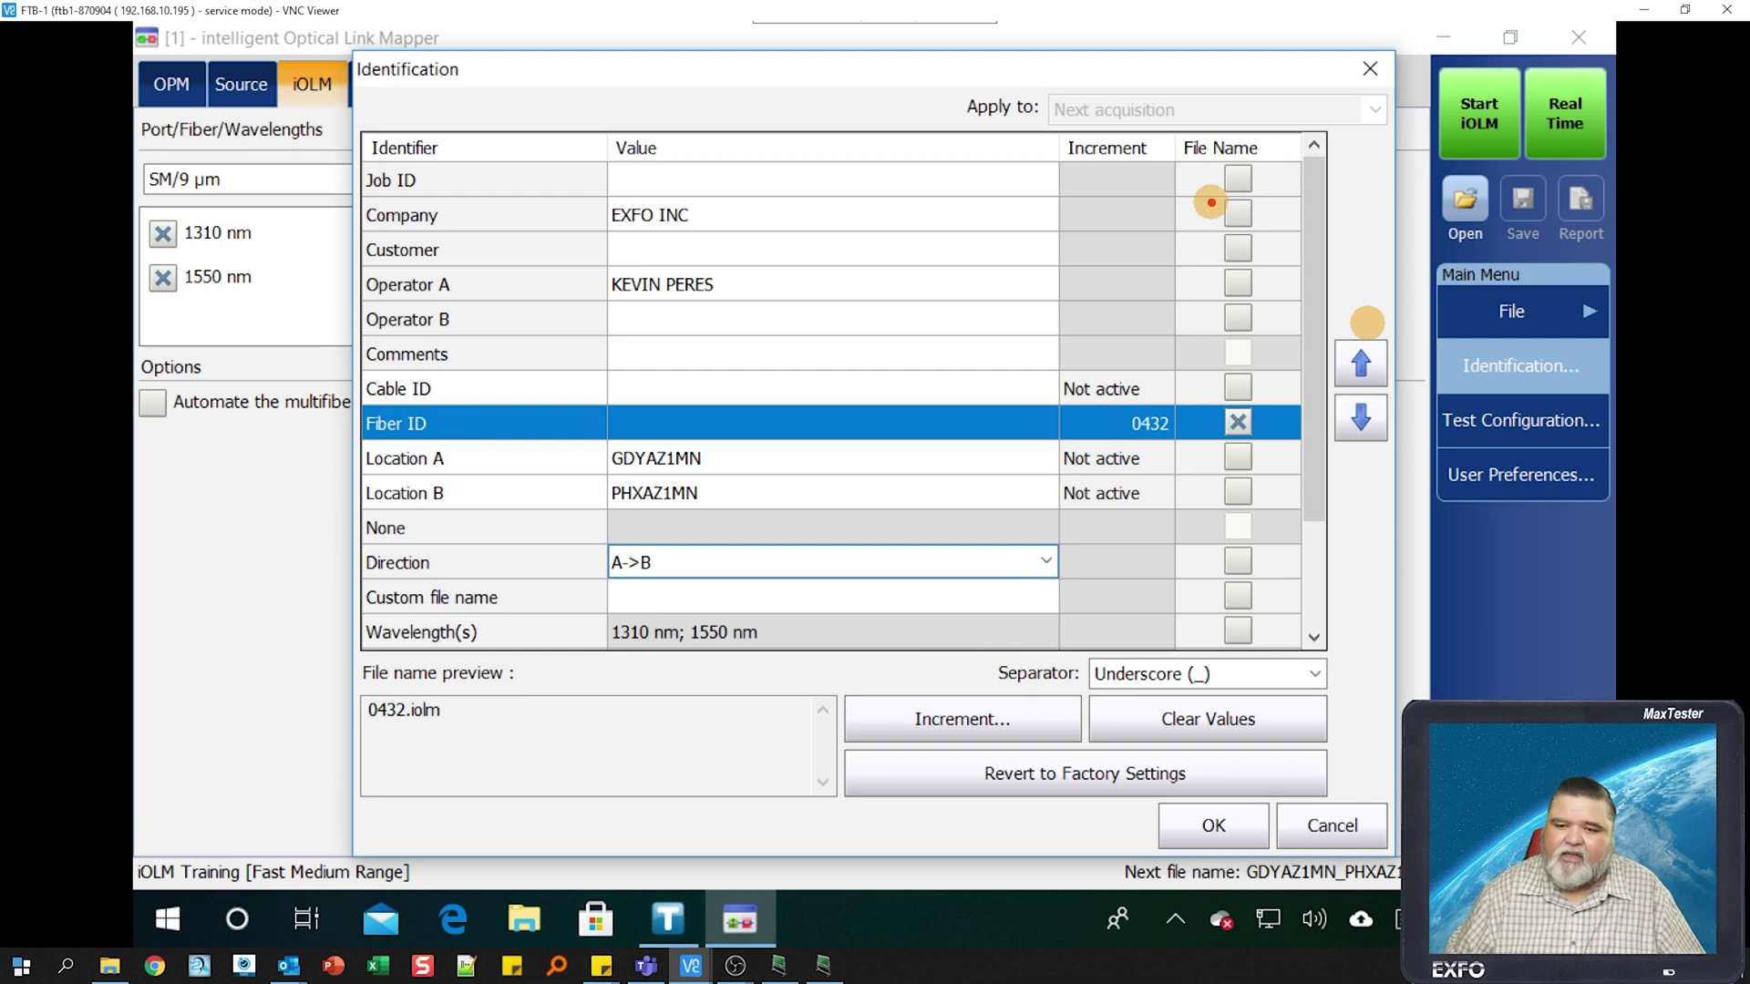
pyautogui.moveTo(1178, 130); pyautogui.dragTo(1323, 665)
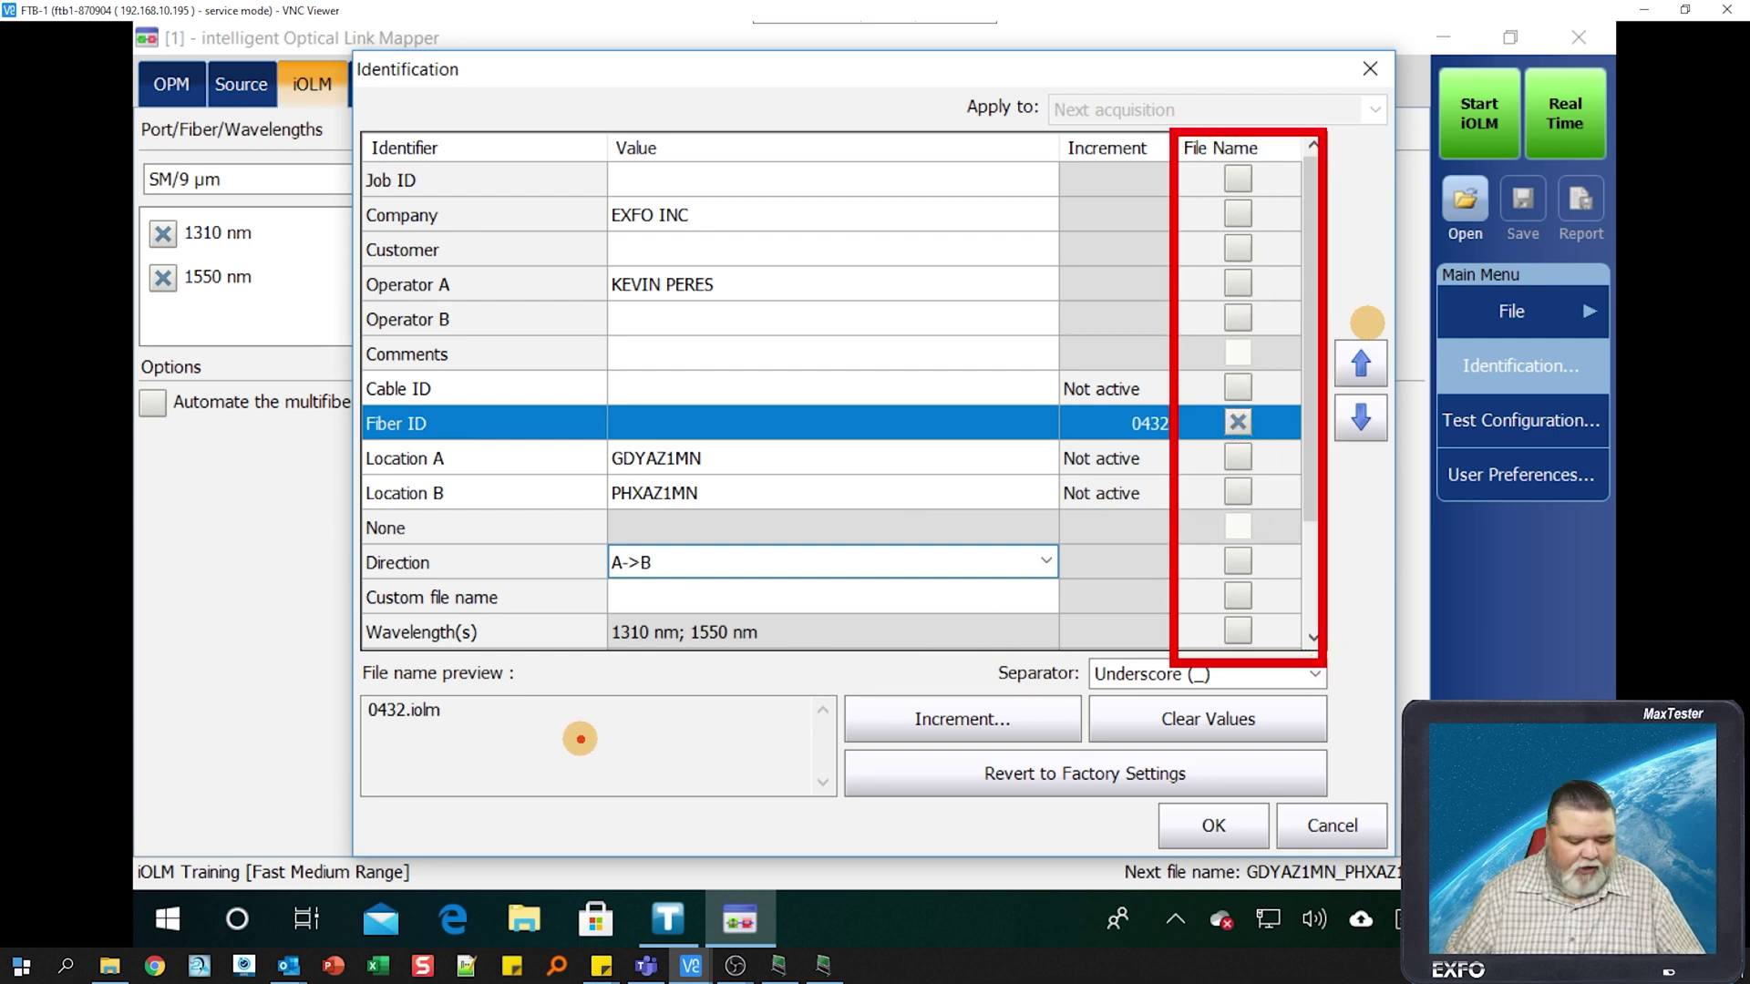
# - Include Location A and Location B in the file name
pyautogui.moveTo(508, 718)
pyautogui.mouseDown()
pyautogui.moveTo(1044, 547)
pyautogui.moveTo(1209, 423)
pyautogui.mouseUp()
pyautogui.press('Escape')
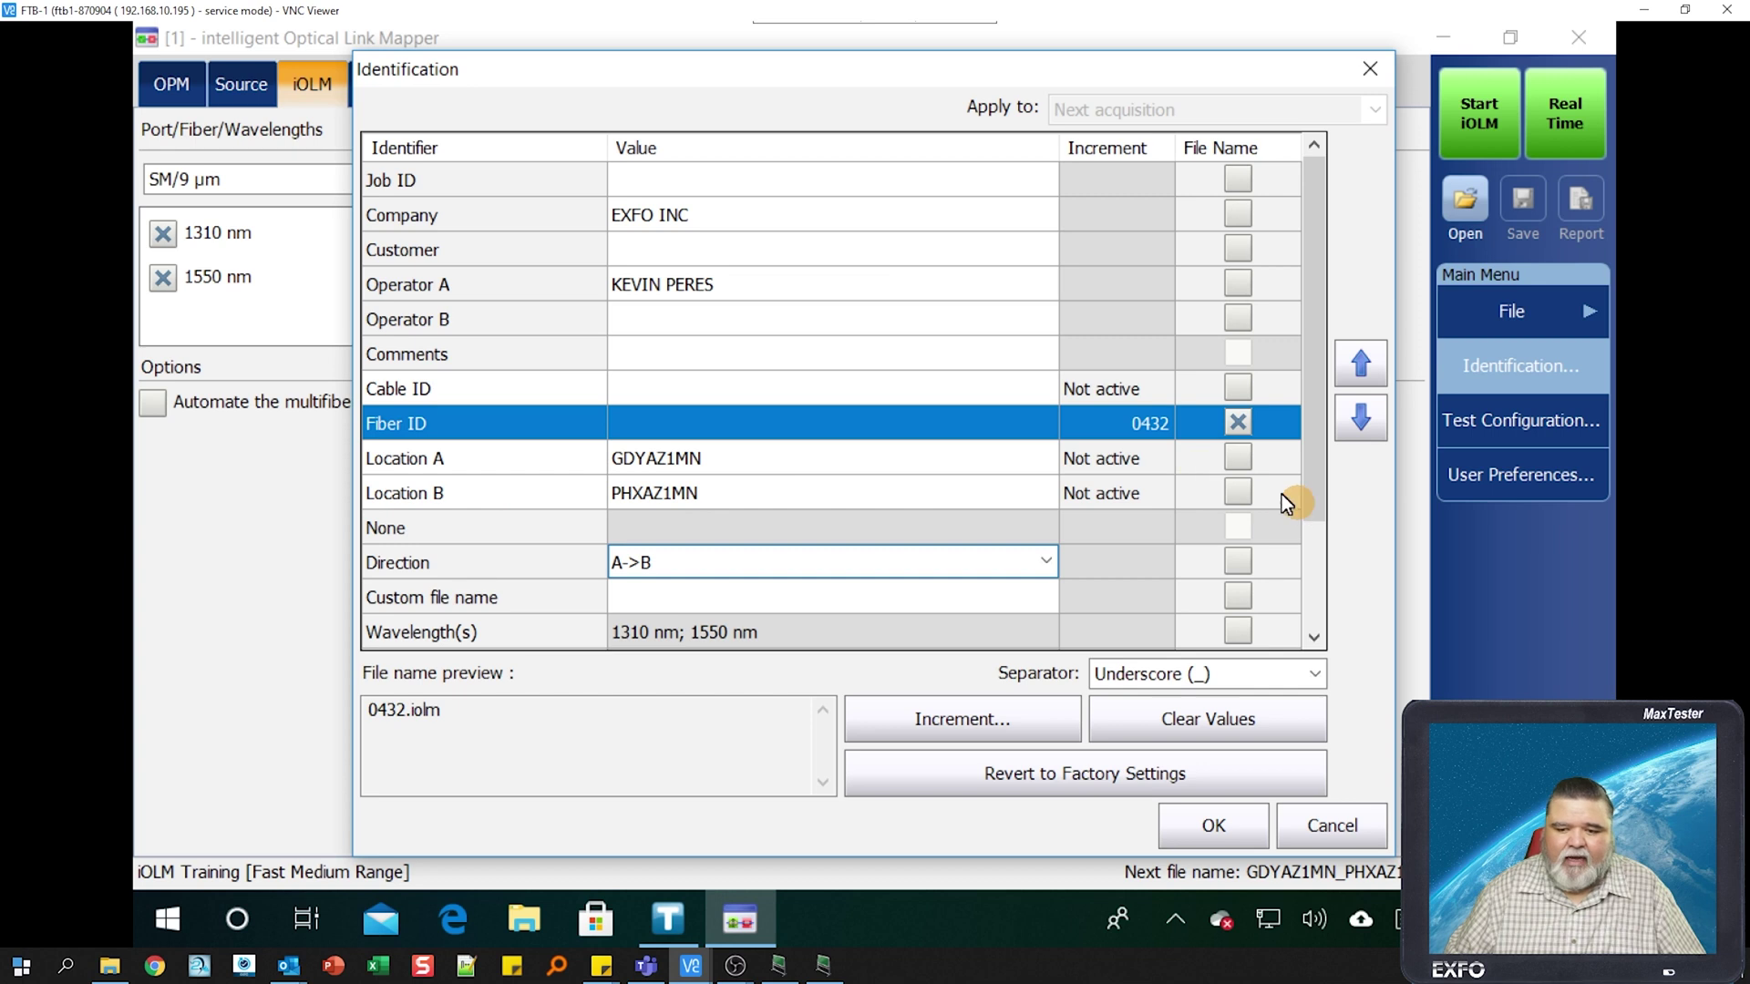
pyautogui.click(1241, 458)
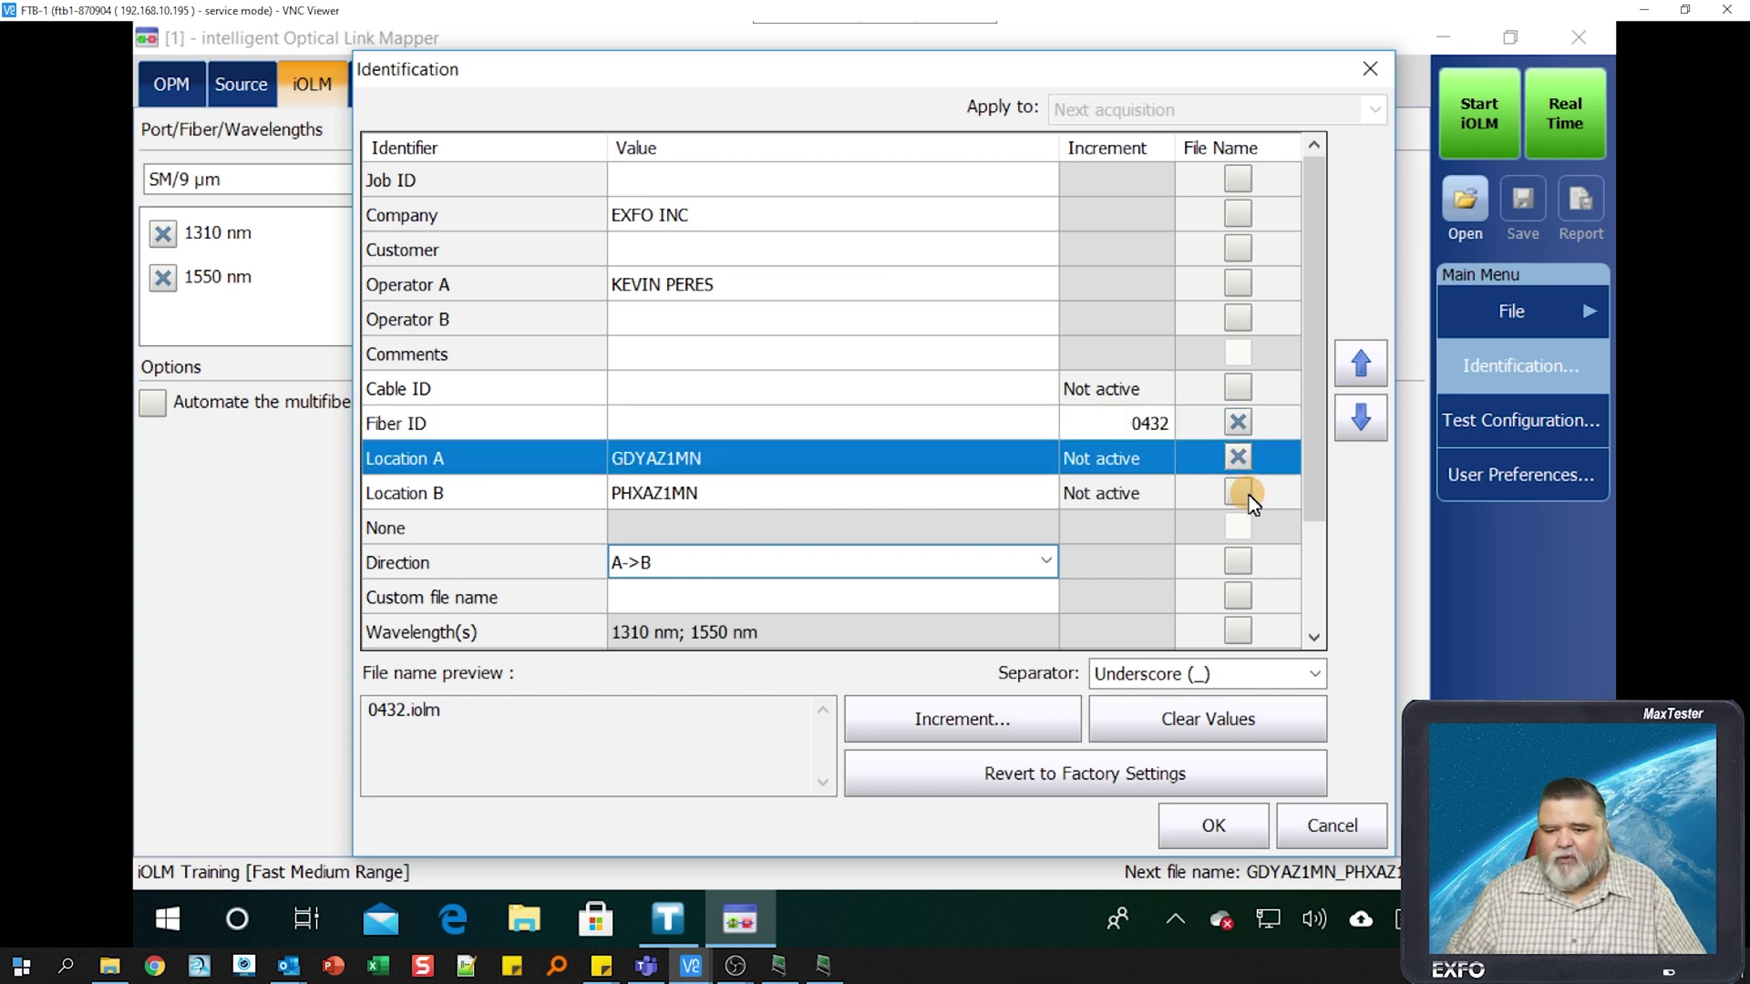
pyautogui.click(1247, 495)
# - Enter Cable ID GDMN01 and include it in the file name
pyautogui.click(753, 396)
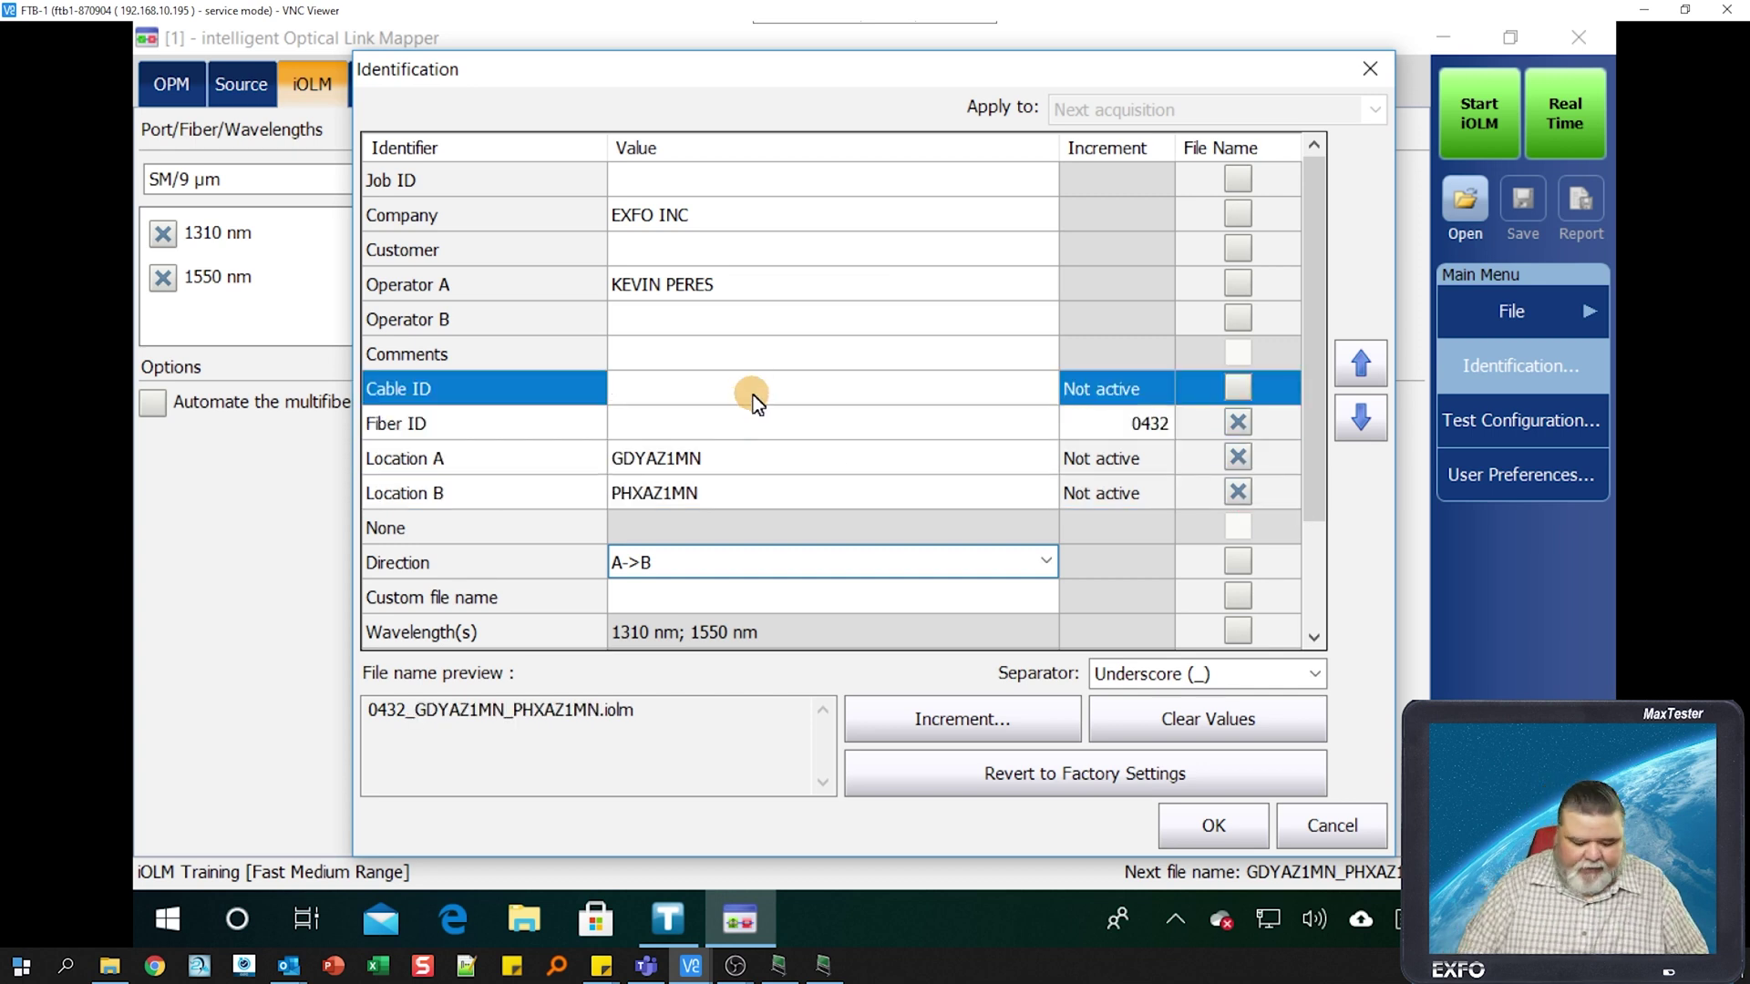
pyautogui.write('GDM')
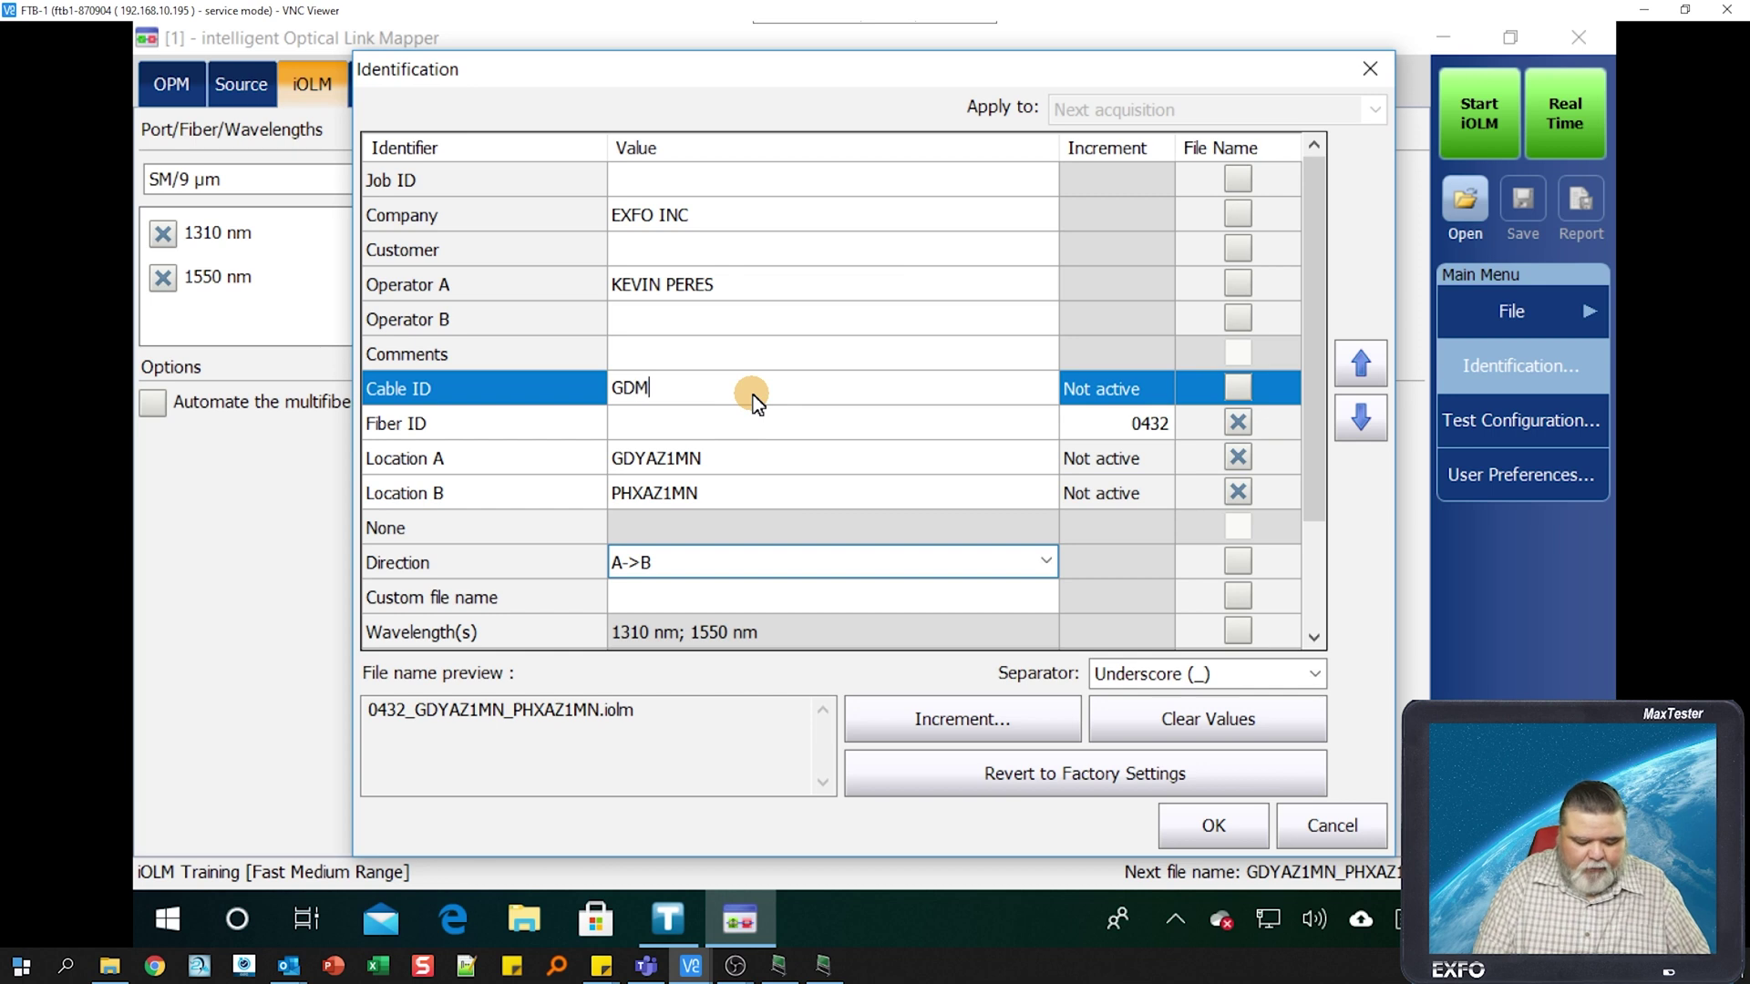
pyautogui.write('N01')
pyautogui.press('Return')
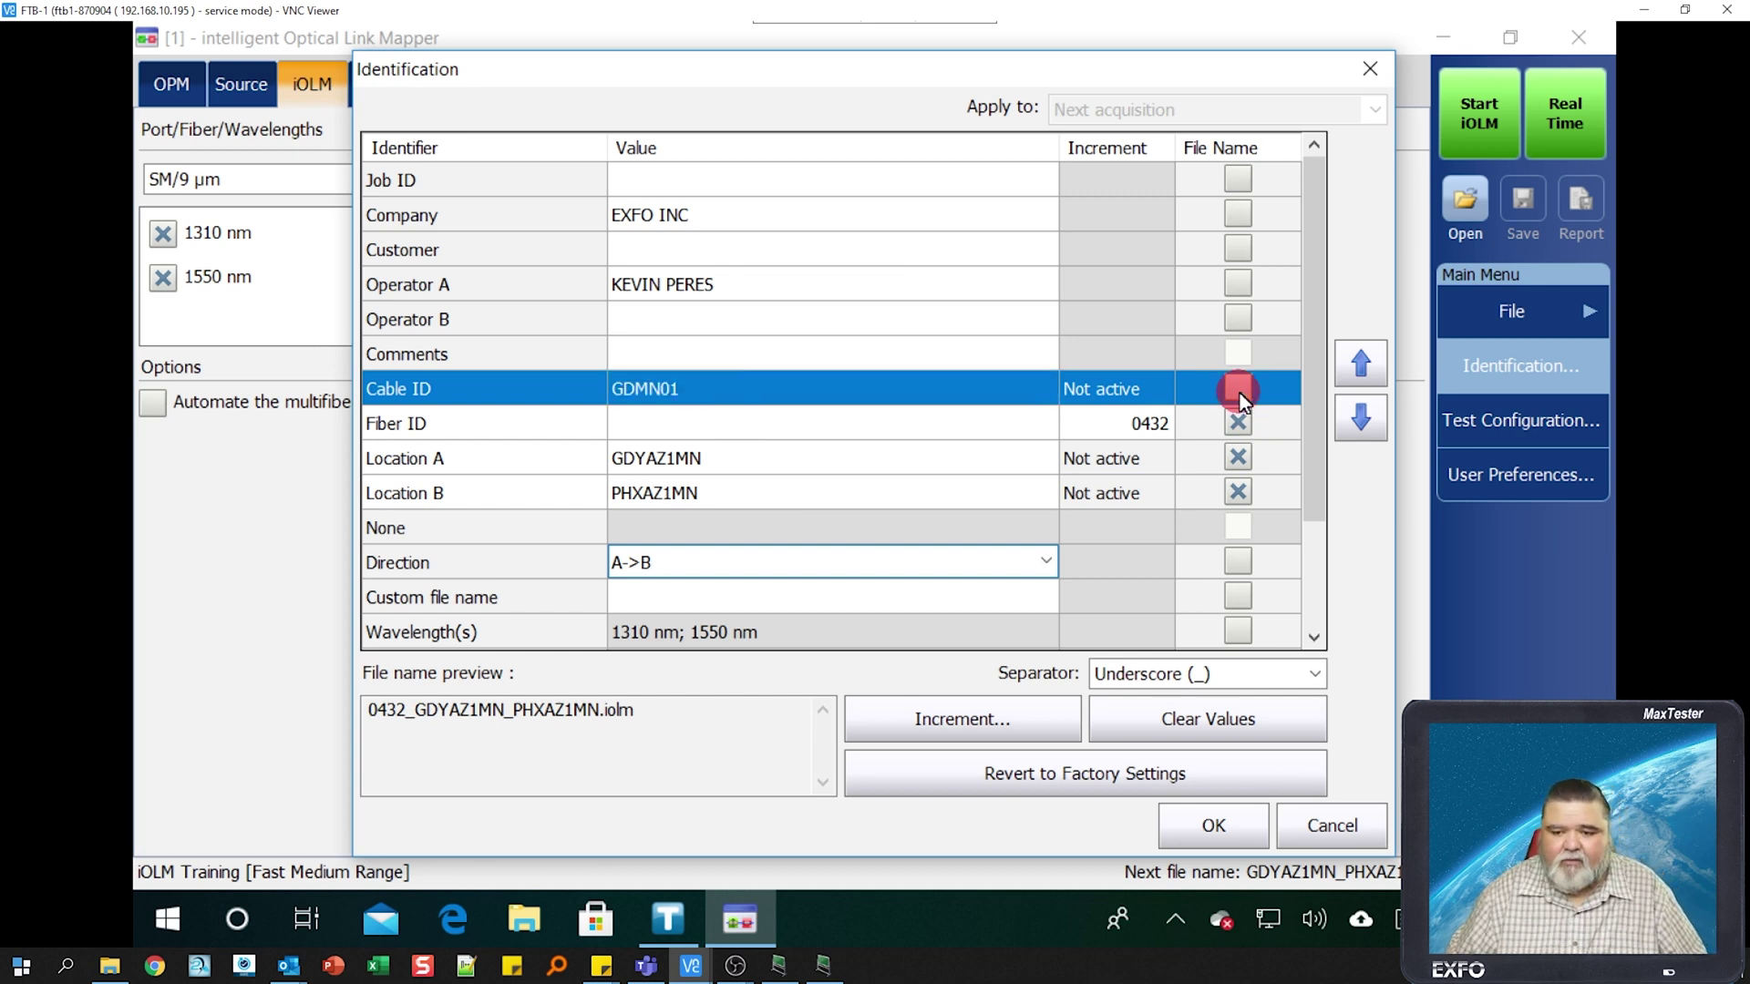
pyautogui.click(1238, 390)
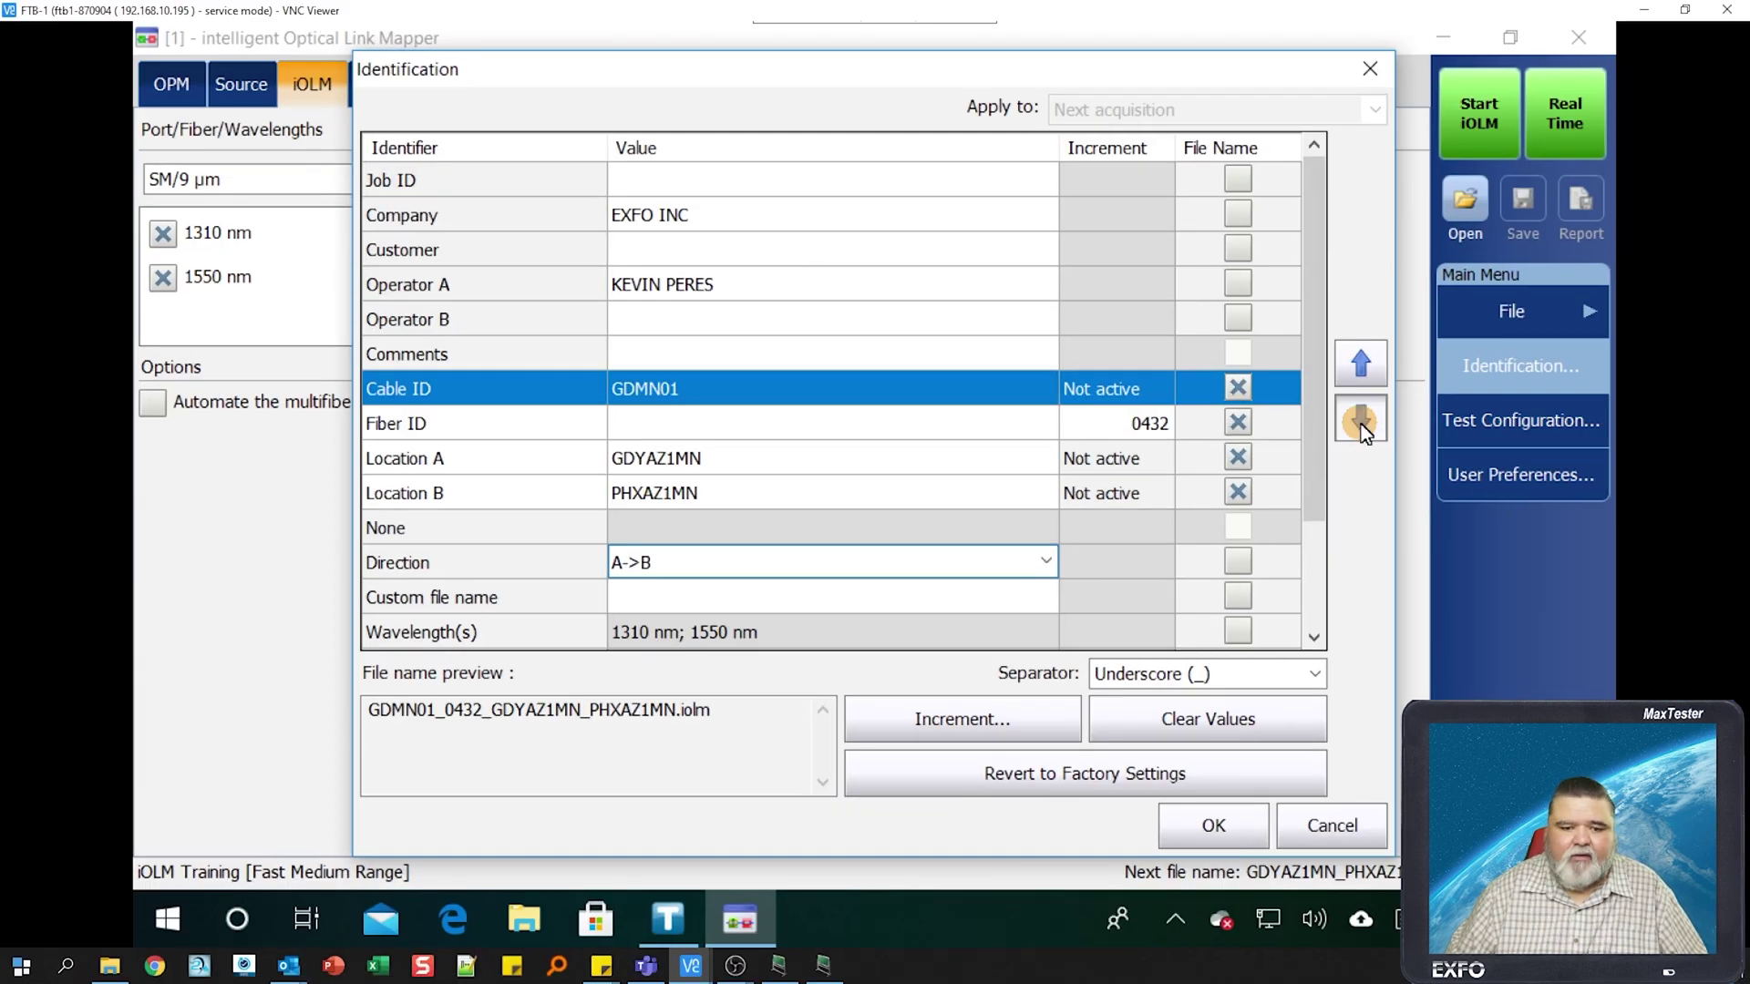
# - Move Cable ID three positions down in the file name order
pyautogui.click(1359, 421)
pyautogui.click(1360, 421)
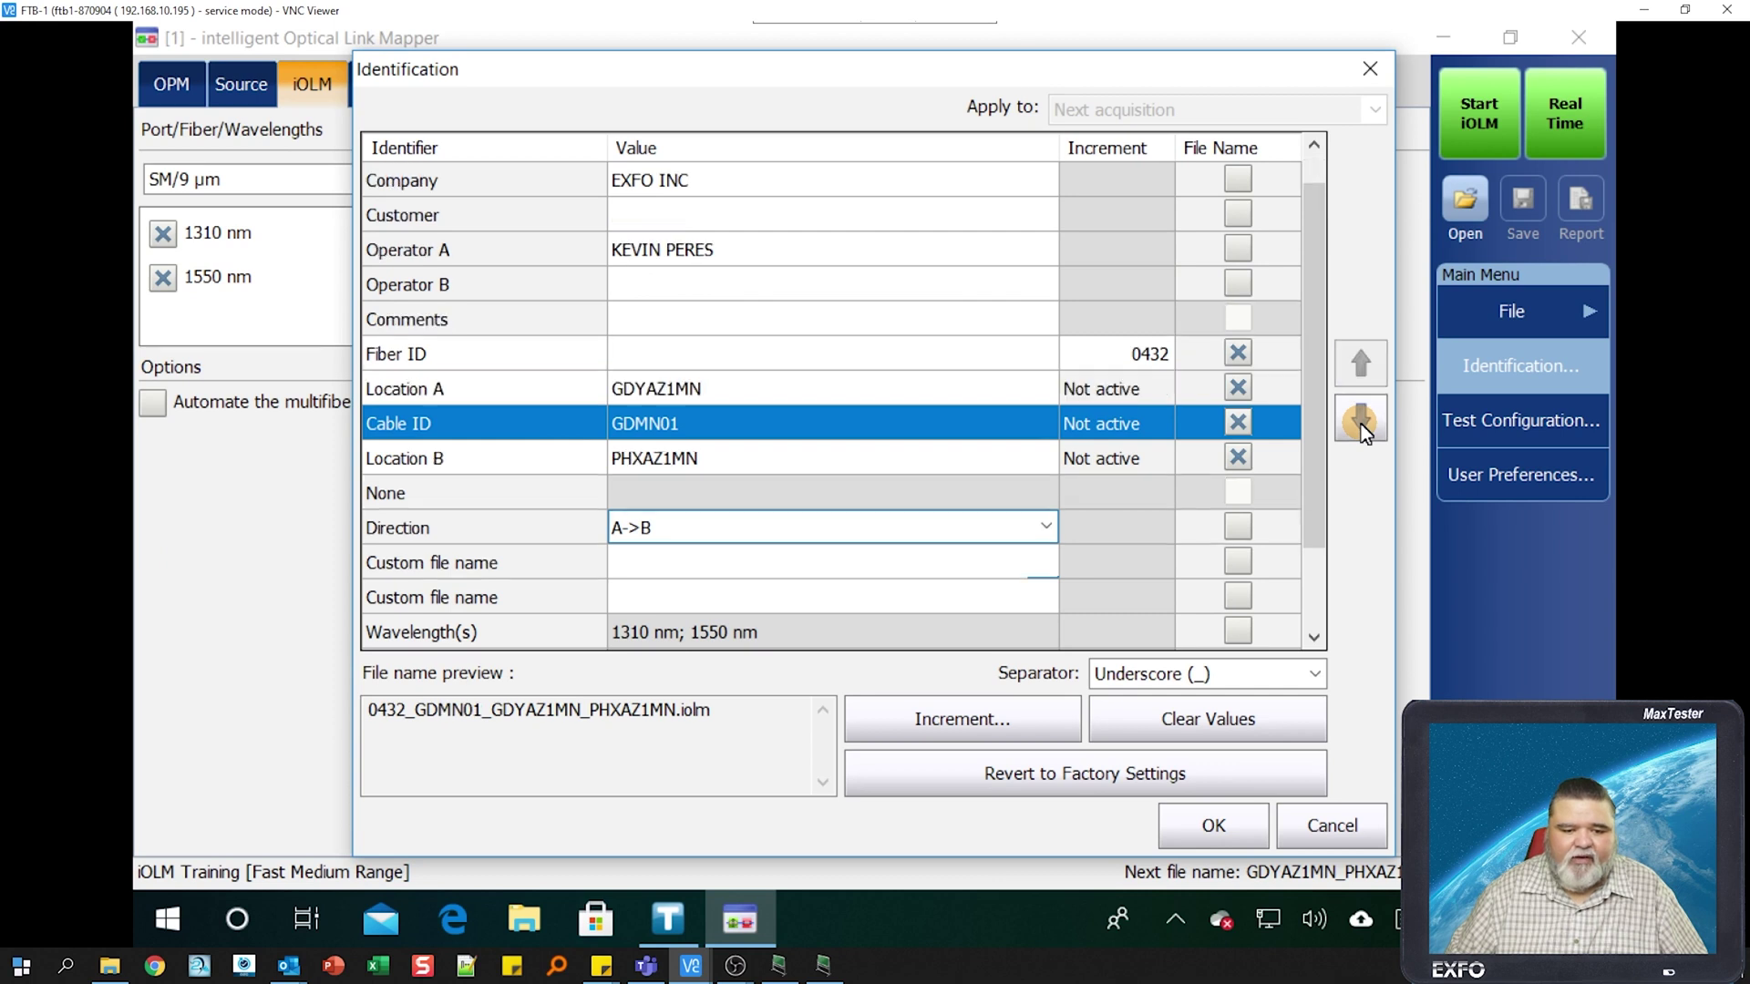
pyautogui.click(1360, 421)
# - Move Fiber ID three positions down to follow Cable ID, then apply the Identification settings
pyautogui.click(546, 326)
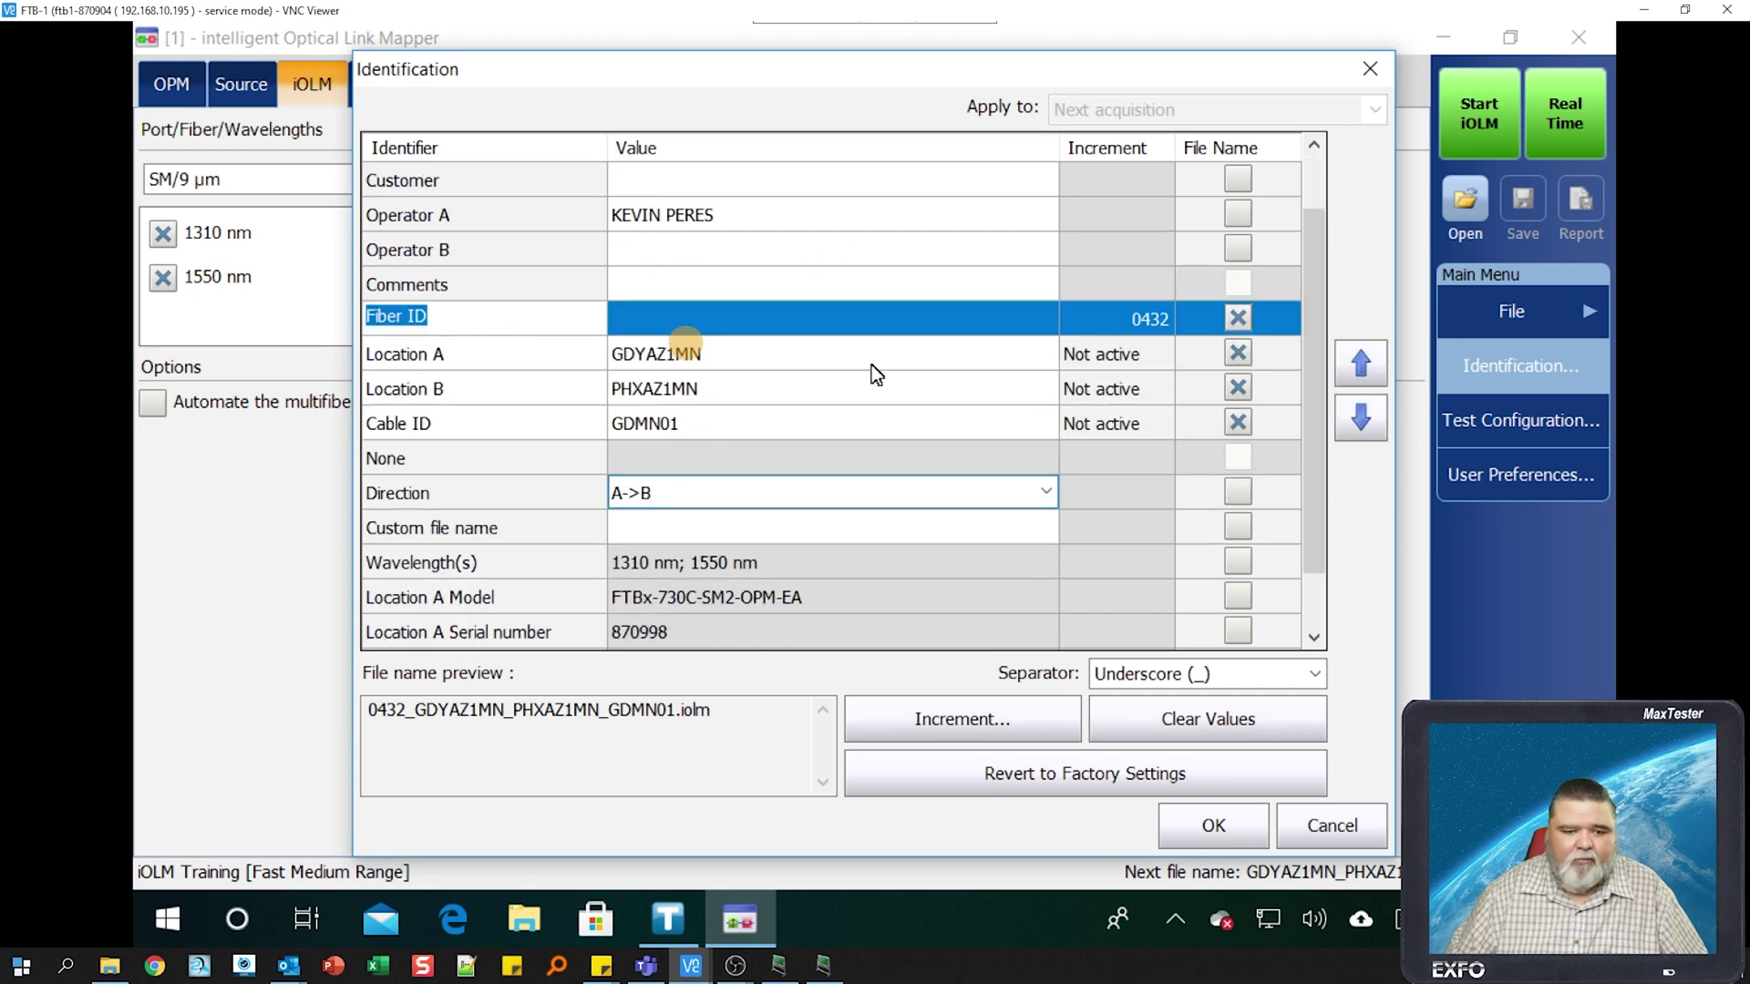
pyautogui.click(1361, 421)
pyautogui.click(1361, 421)
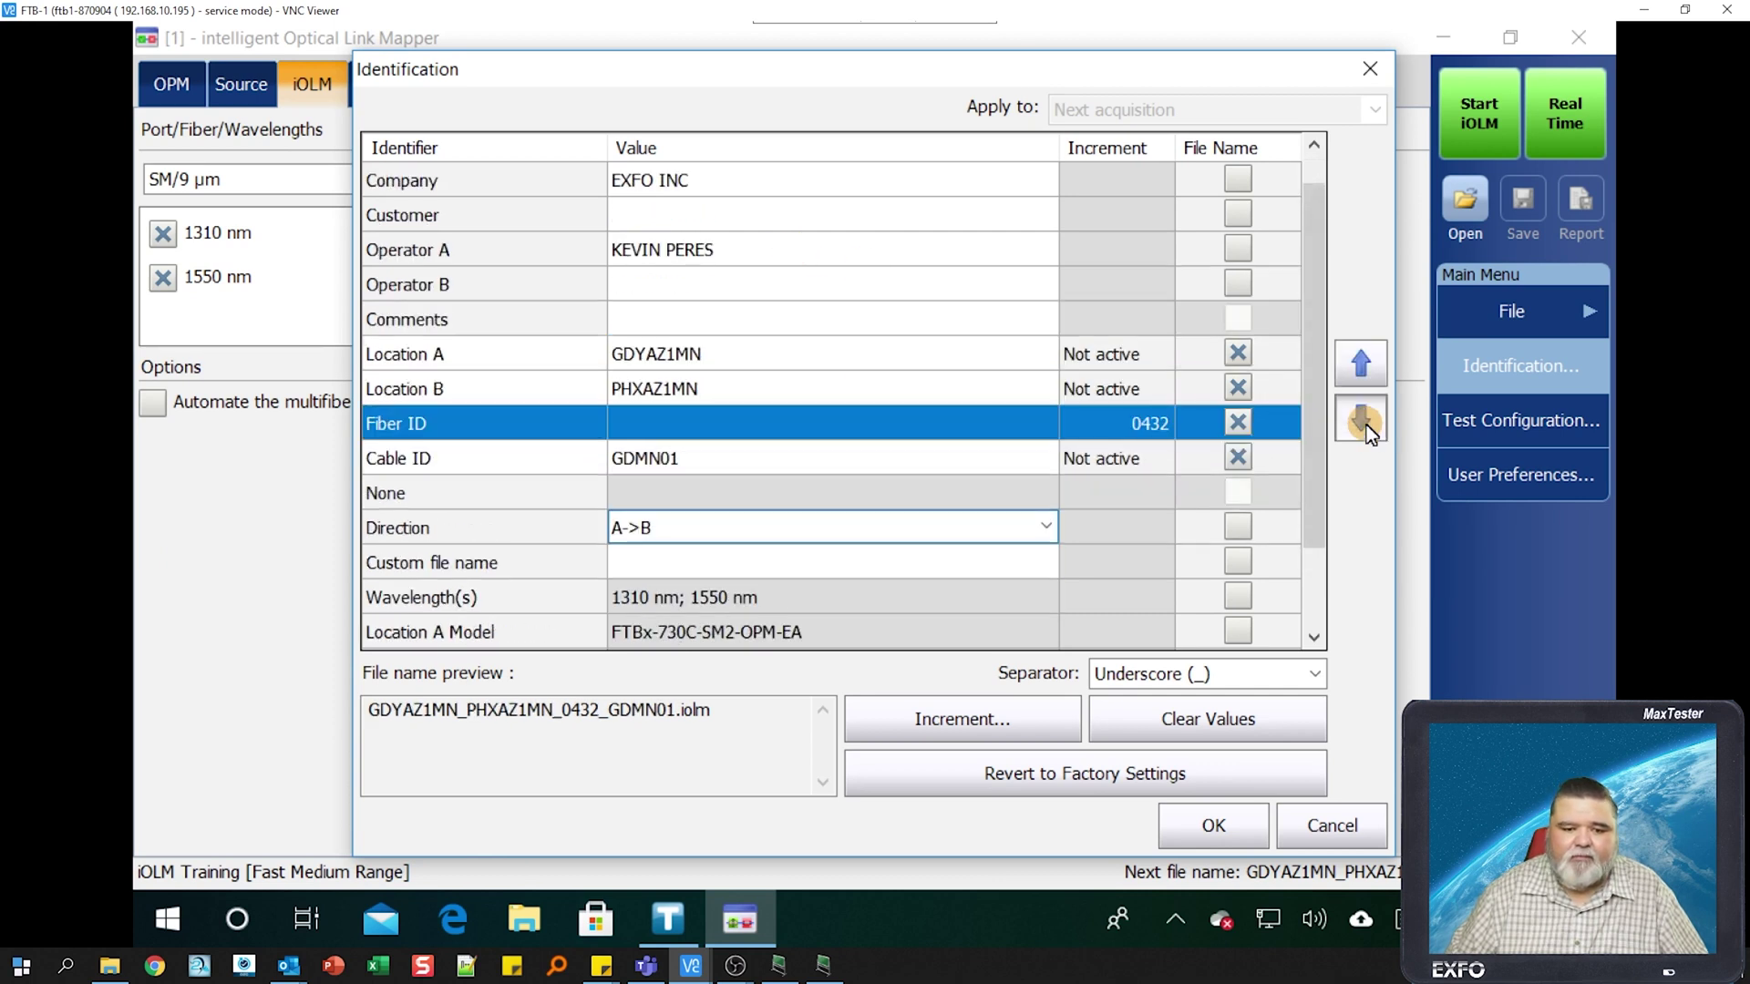
pyautogui.click(1361, 421)
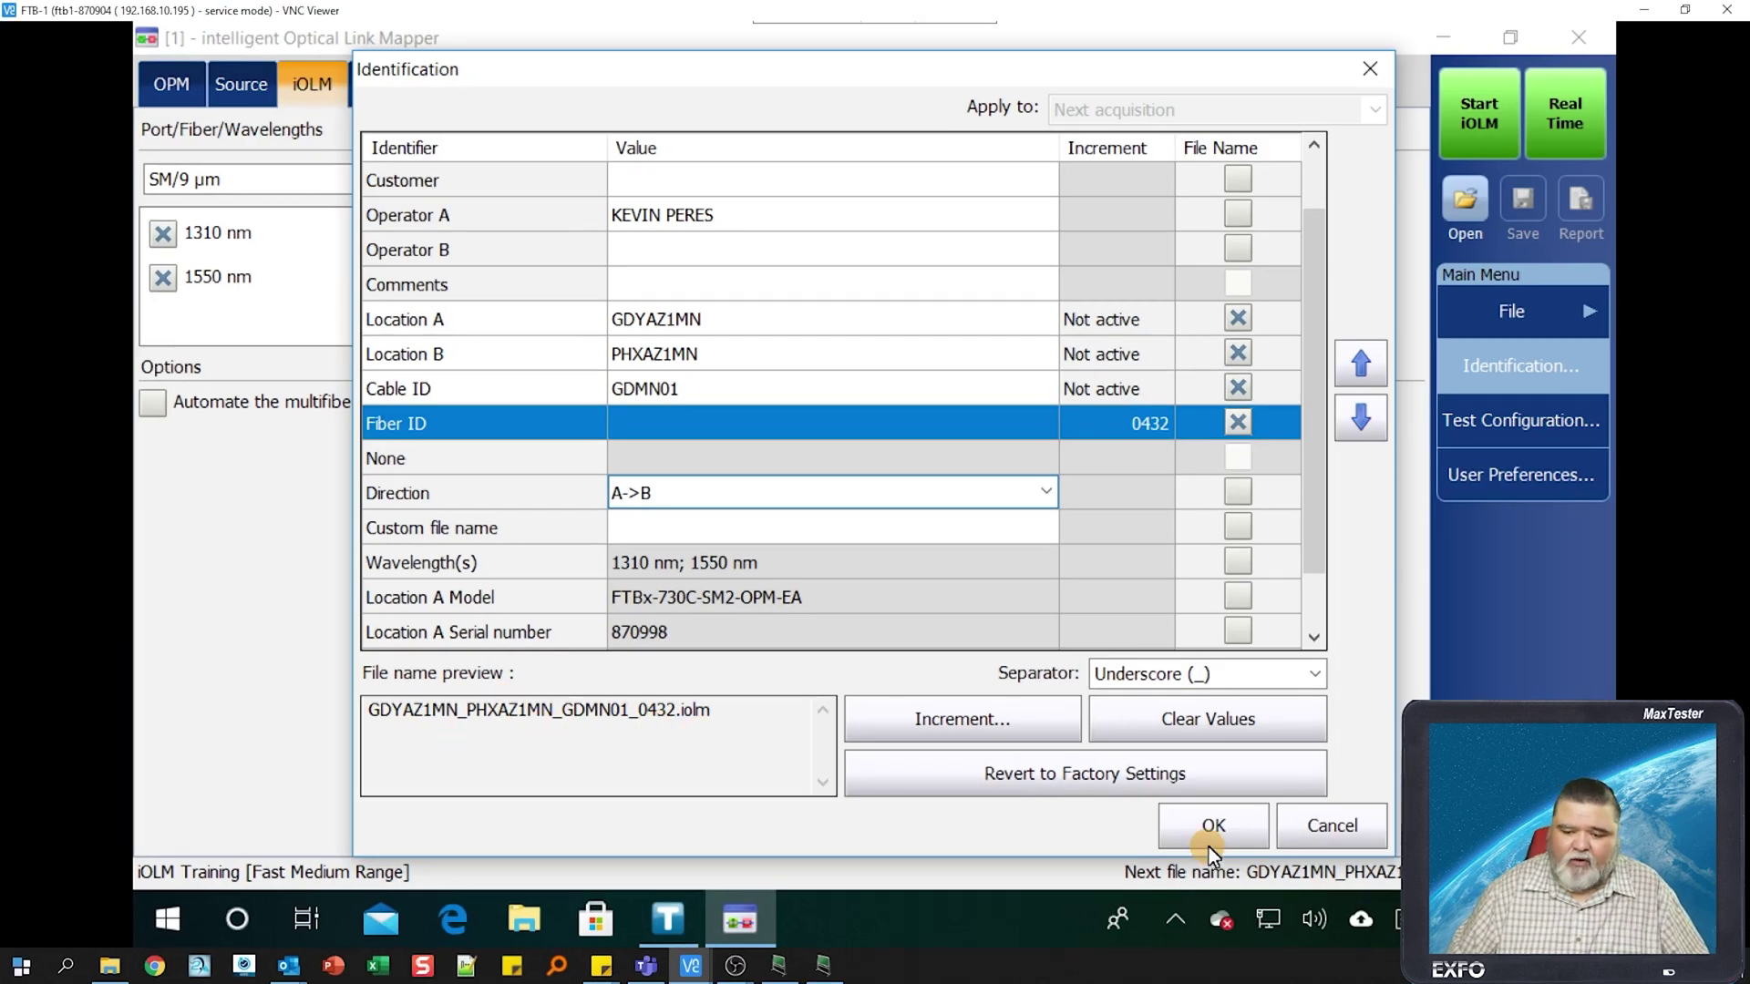
pyautogui.click(1207, 837)
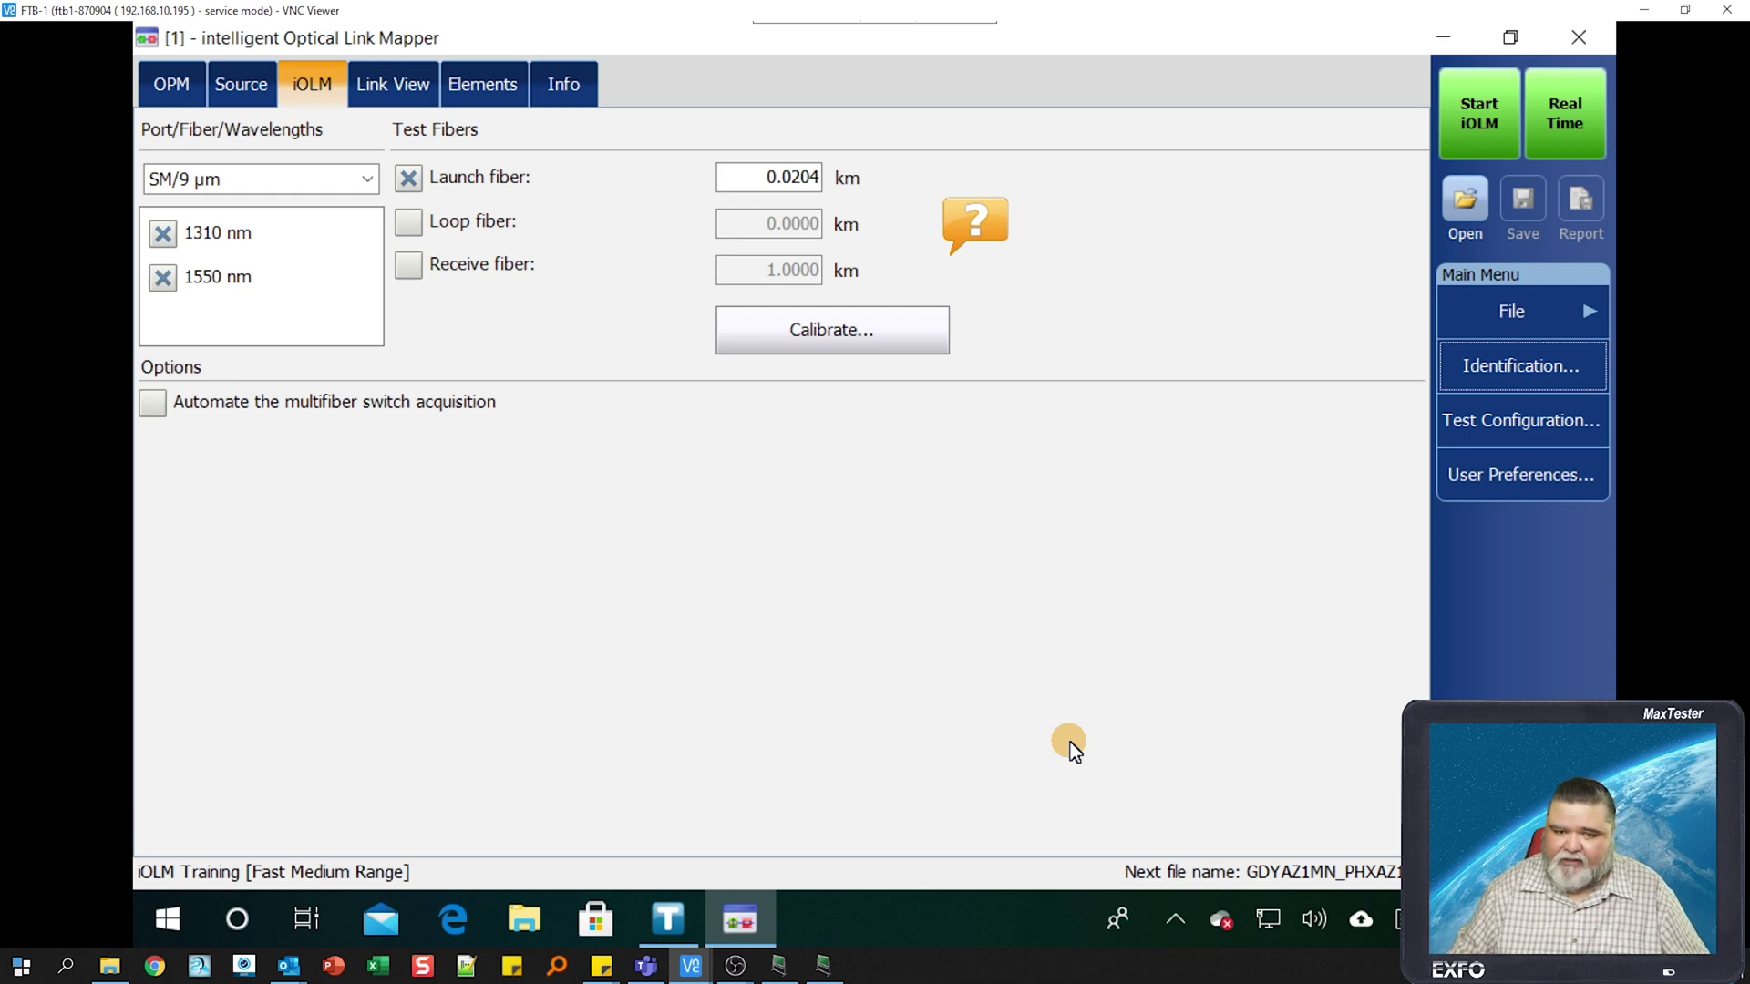
# - Run an iOLM acquisition, yielding Fail over 3.0336 km with events 3, 7 and 8 failing
pyautogui.click(1474, 124)
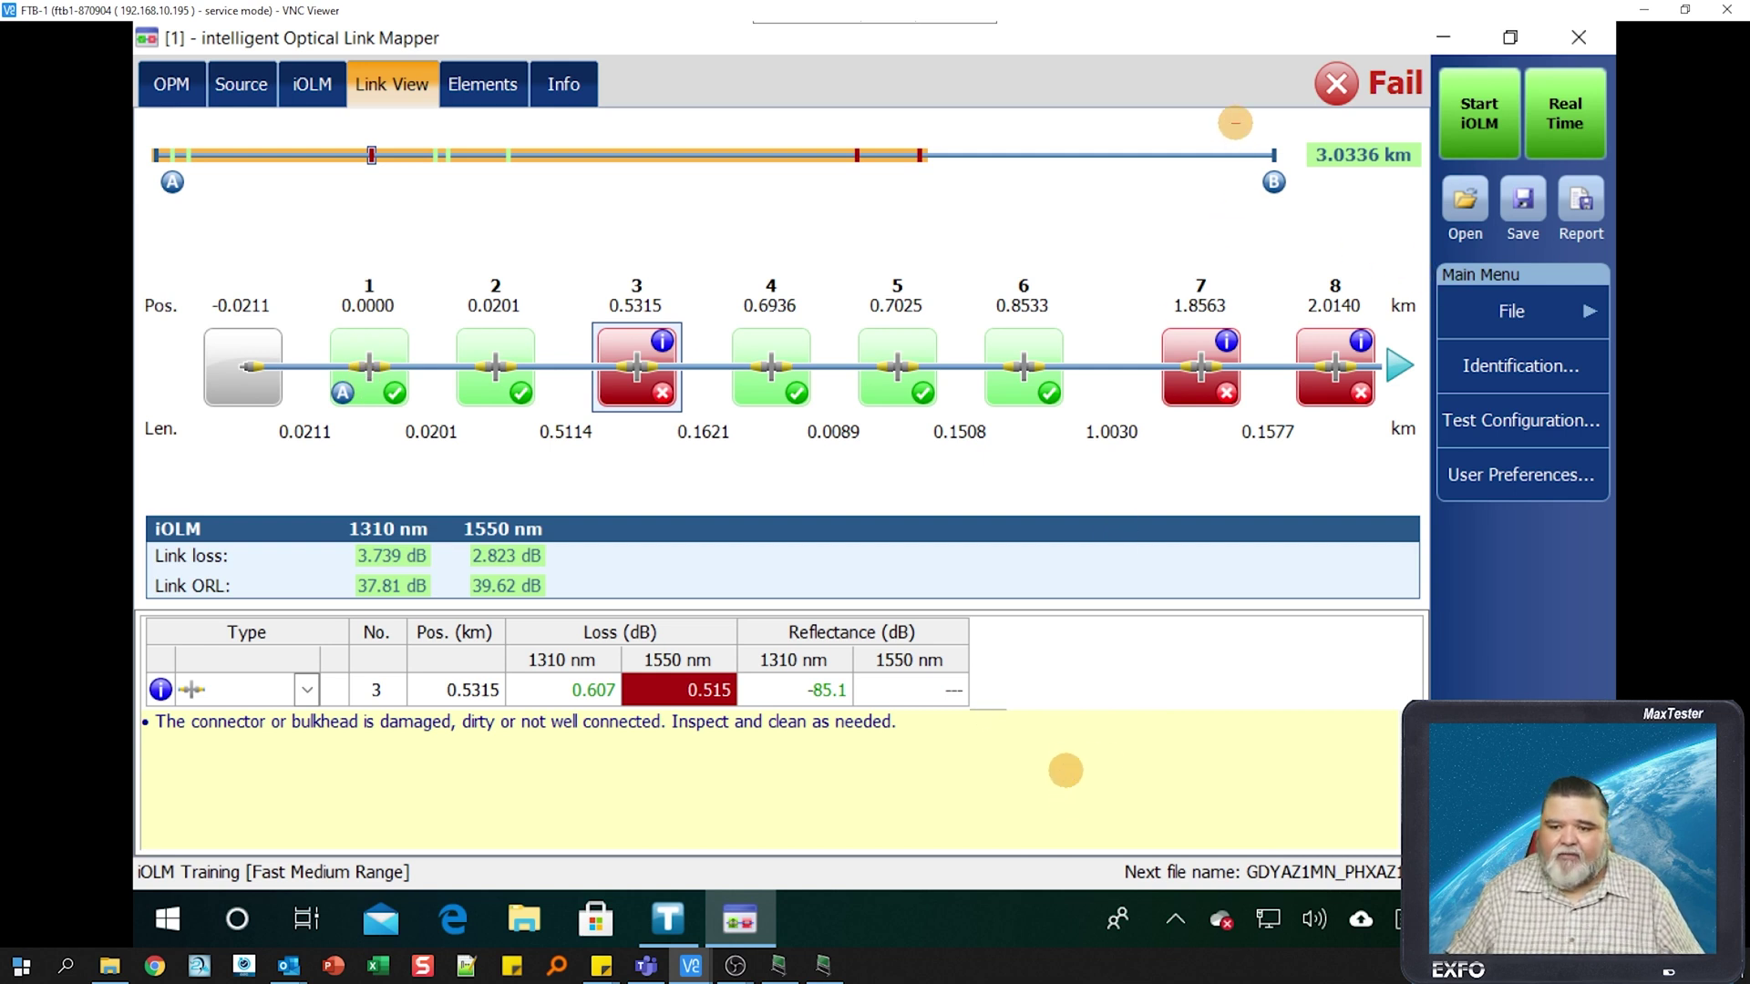
pyautogui.moveTo(1233, 120); pyautogui.dragTo(1438, 222)
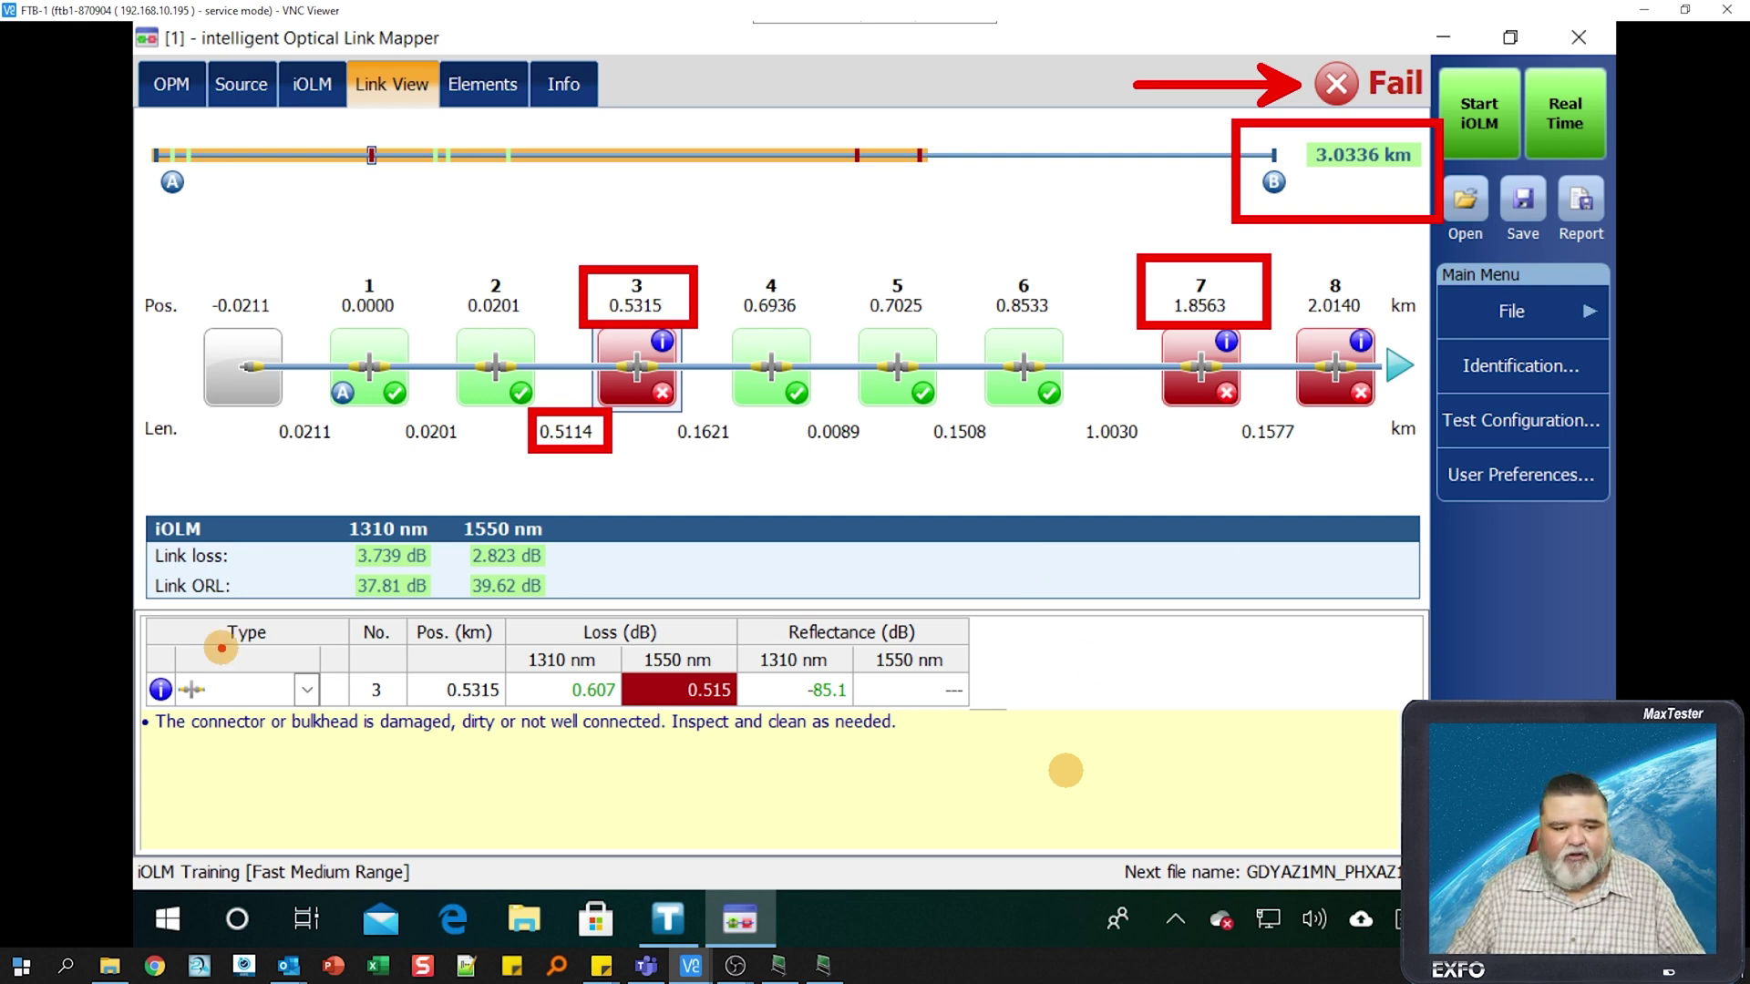
pyautogui.moveTo(138, 499)
pyautogui.mouseDown()
pyautogui.moveTo(169, 547)
pyautogui.moveTo(571, 628)
pyautogui.moveTo(583, 611)
pyautogui.mouseUp()
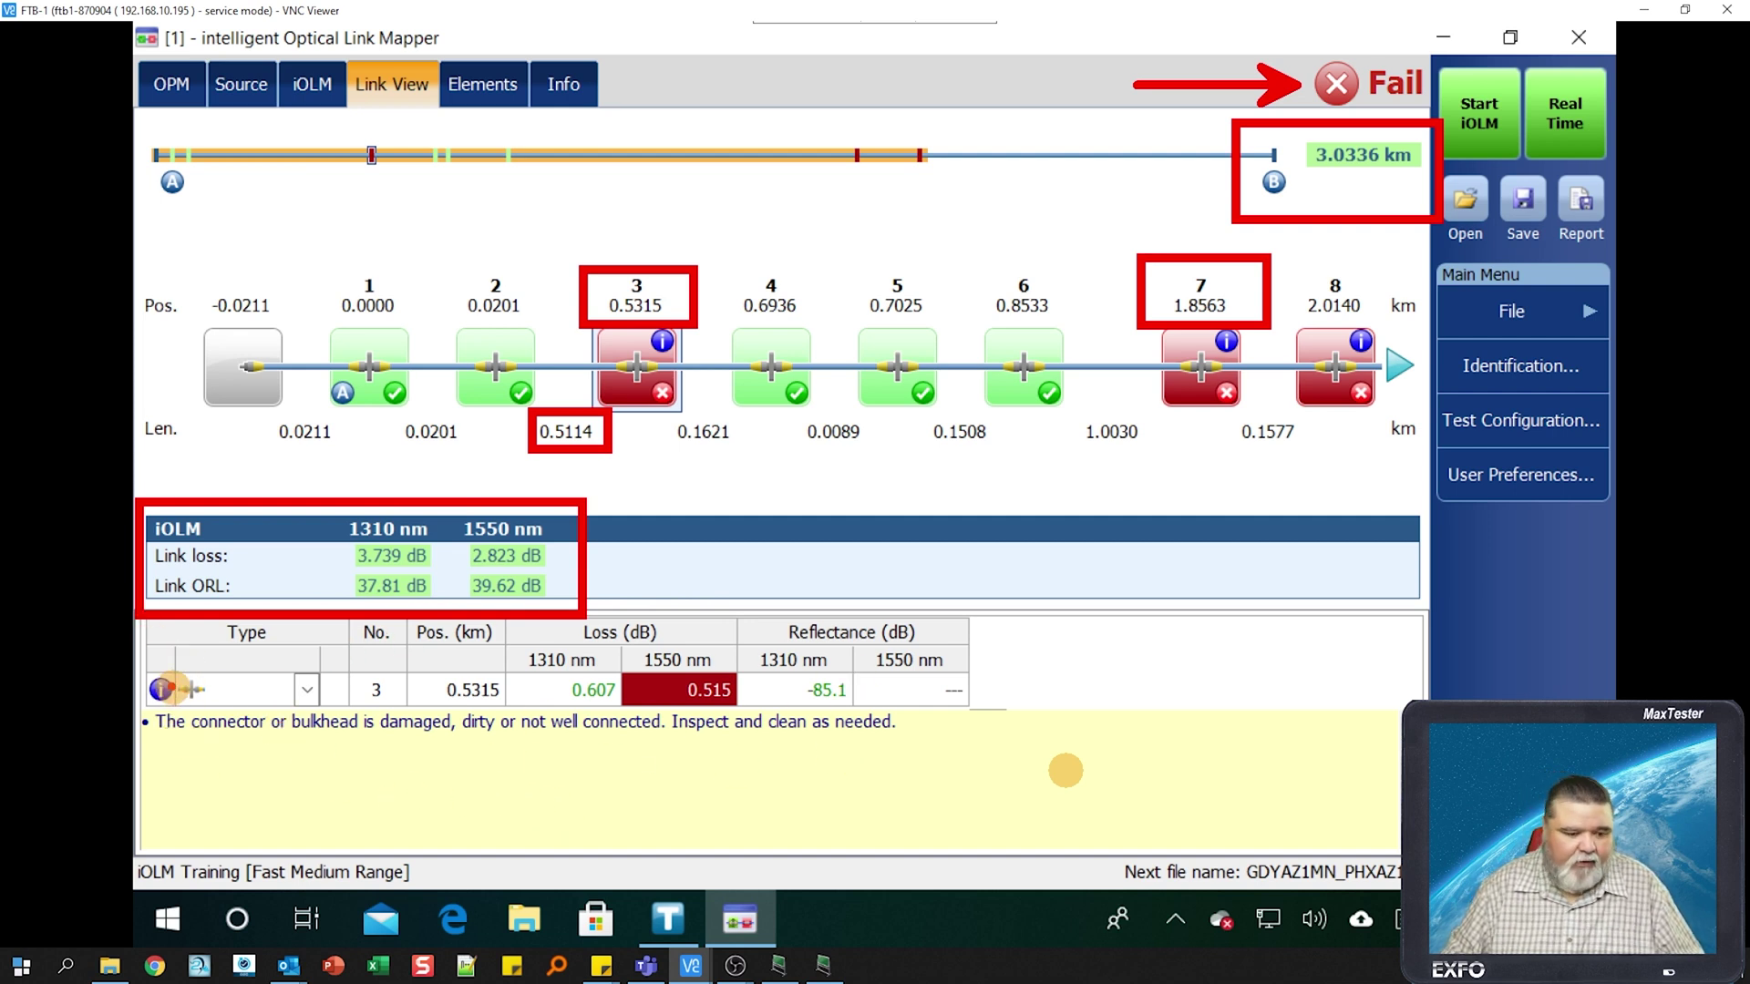
pyautogui.moveTo(133, 665)
pyautogui.mouseDown()
pyautogui.moveTo(264, 714)
pyautogui.moveTo(326, 714)
pyautogui.mouseUp()
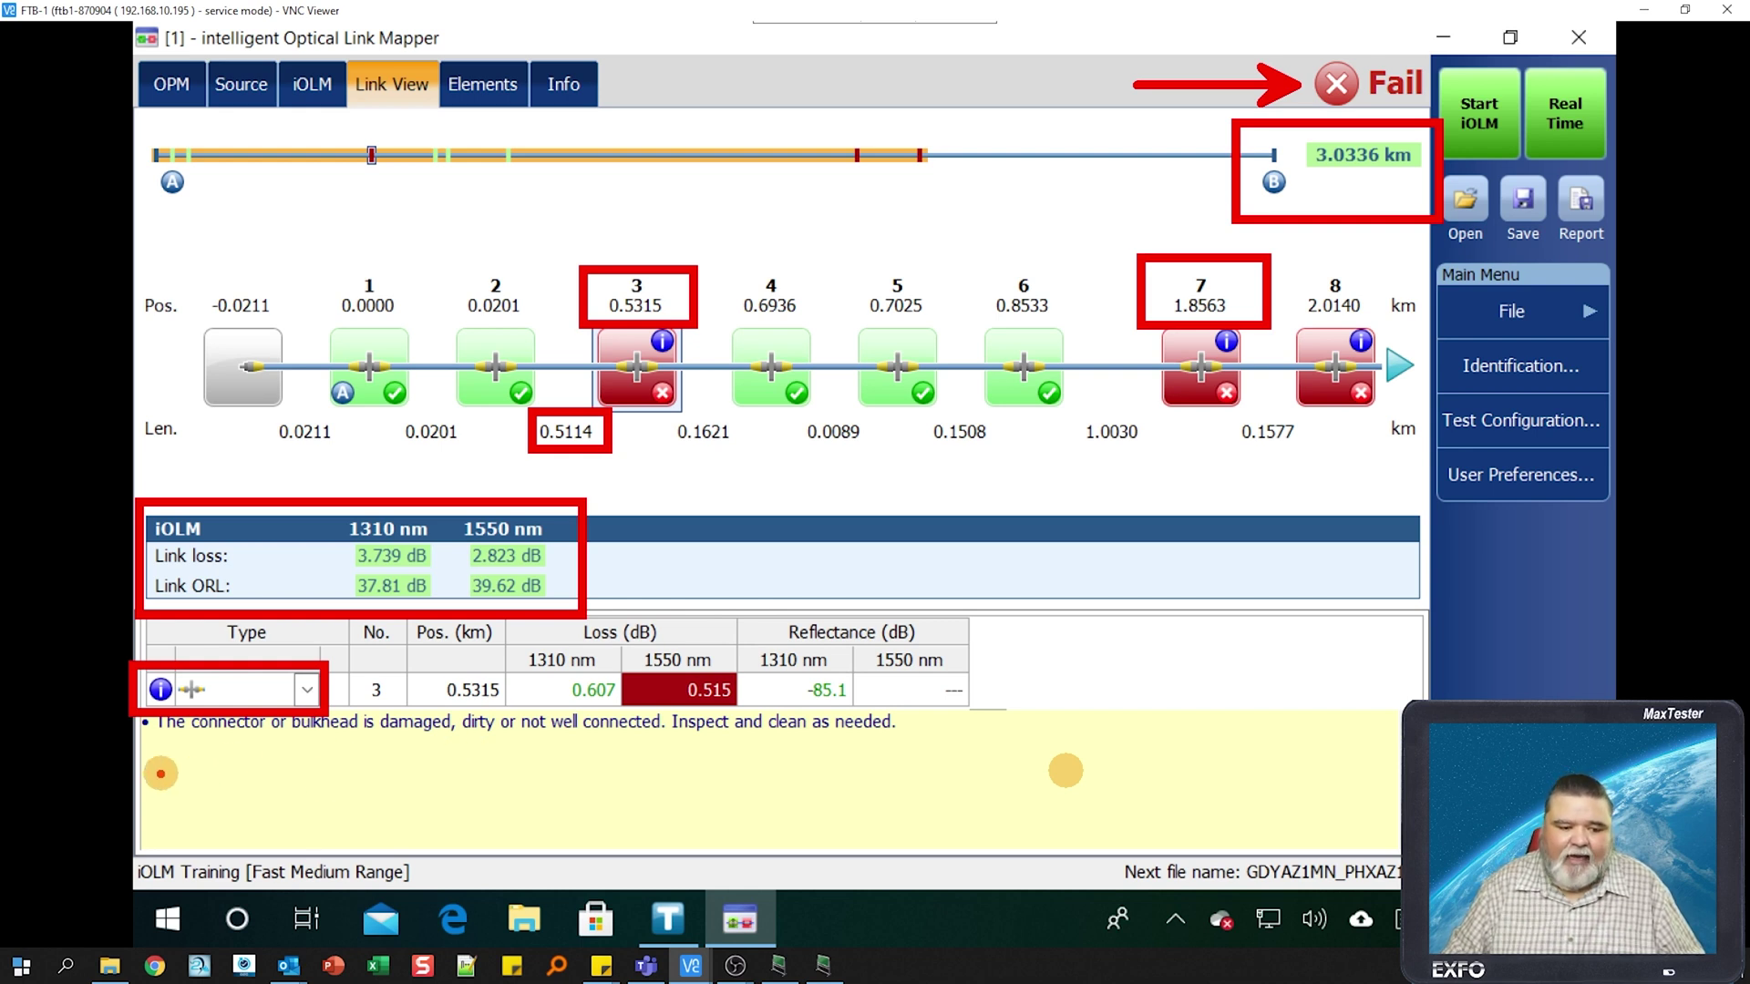
pyautogui.moveTo(138, 758); pyautogui.dragTo(927, 702)
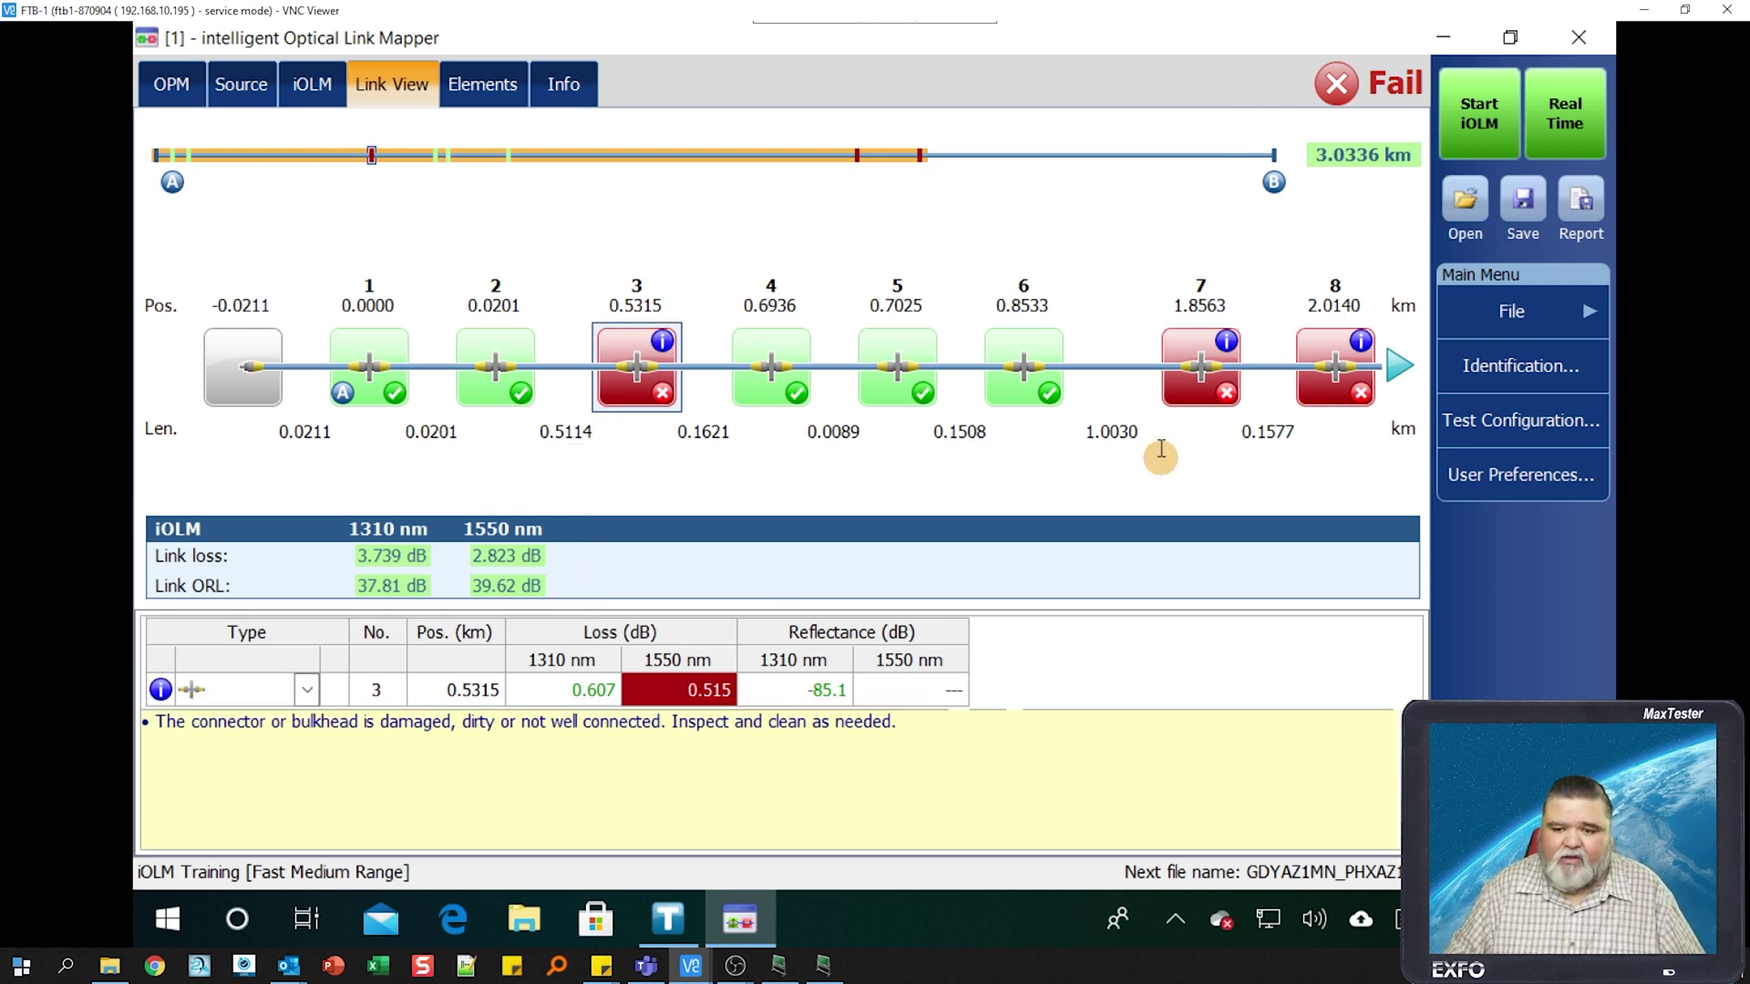
# - Inspect failed elements 7 and 8, reveal end element 9 at 3.0336 km, then start a new acquisition
pyautogui.click(1192, 388)
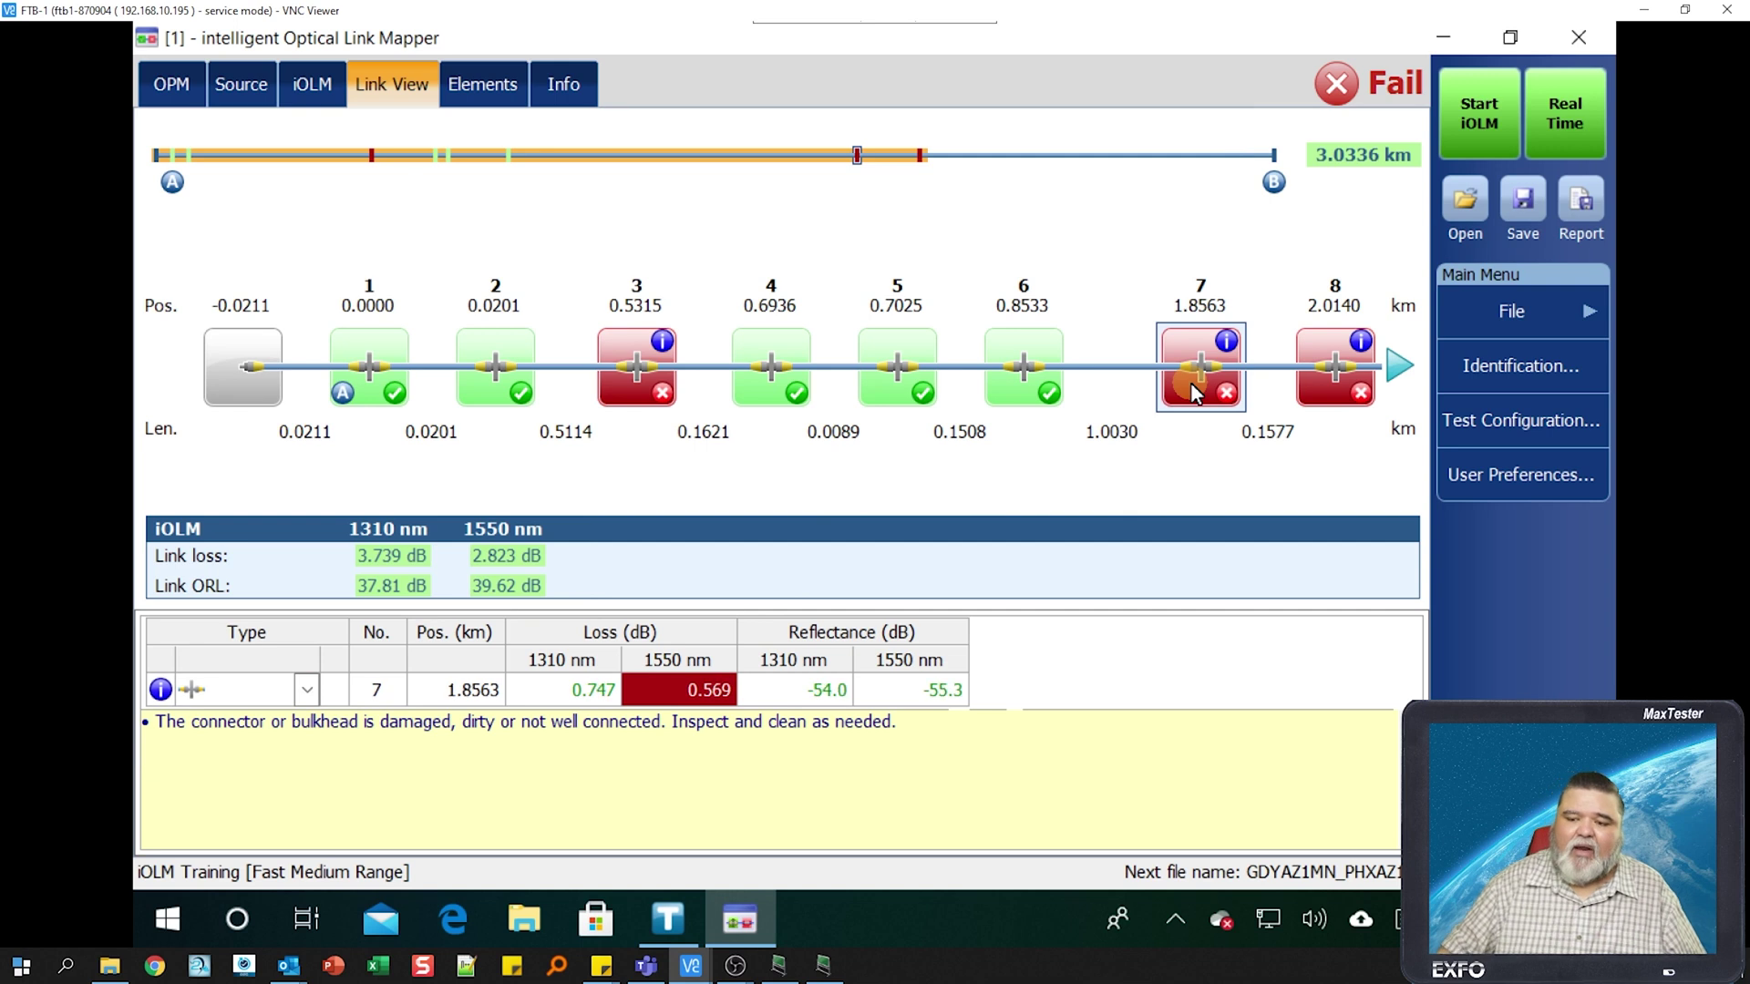
pyautogui.click(1332, 379)
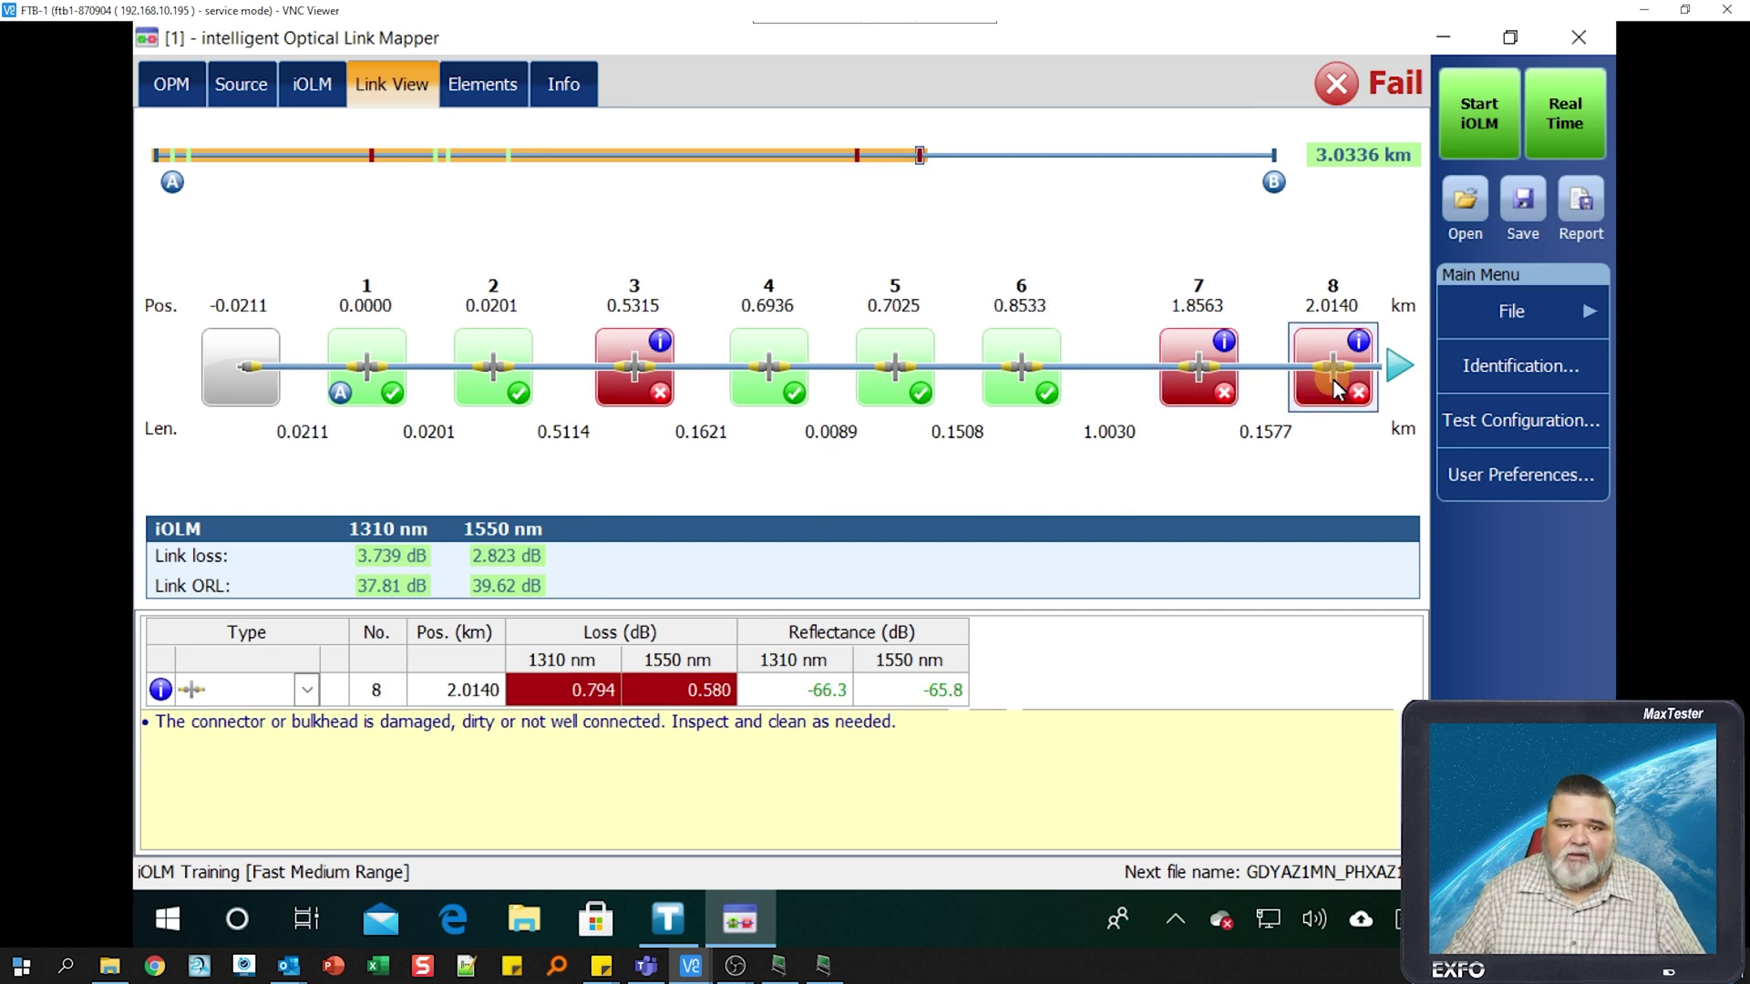
pyautogui.click(1402, 367)
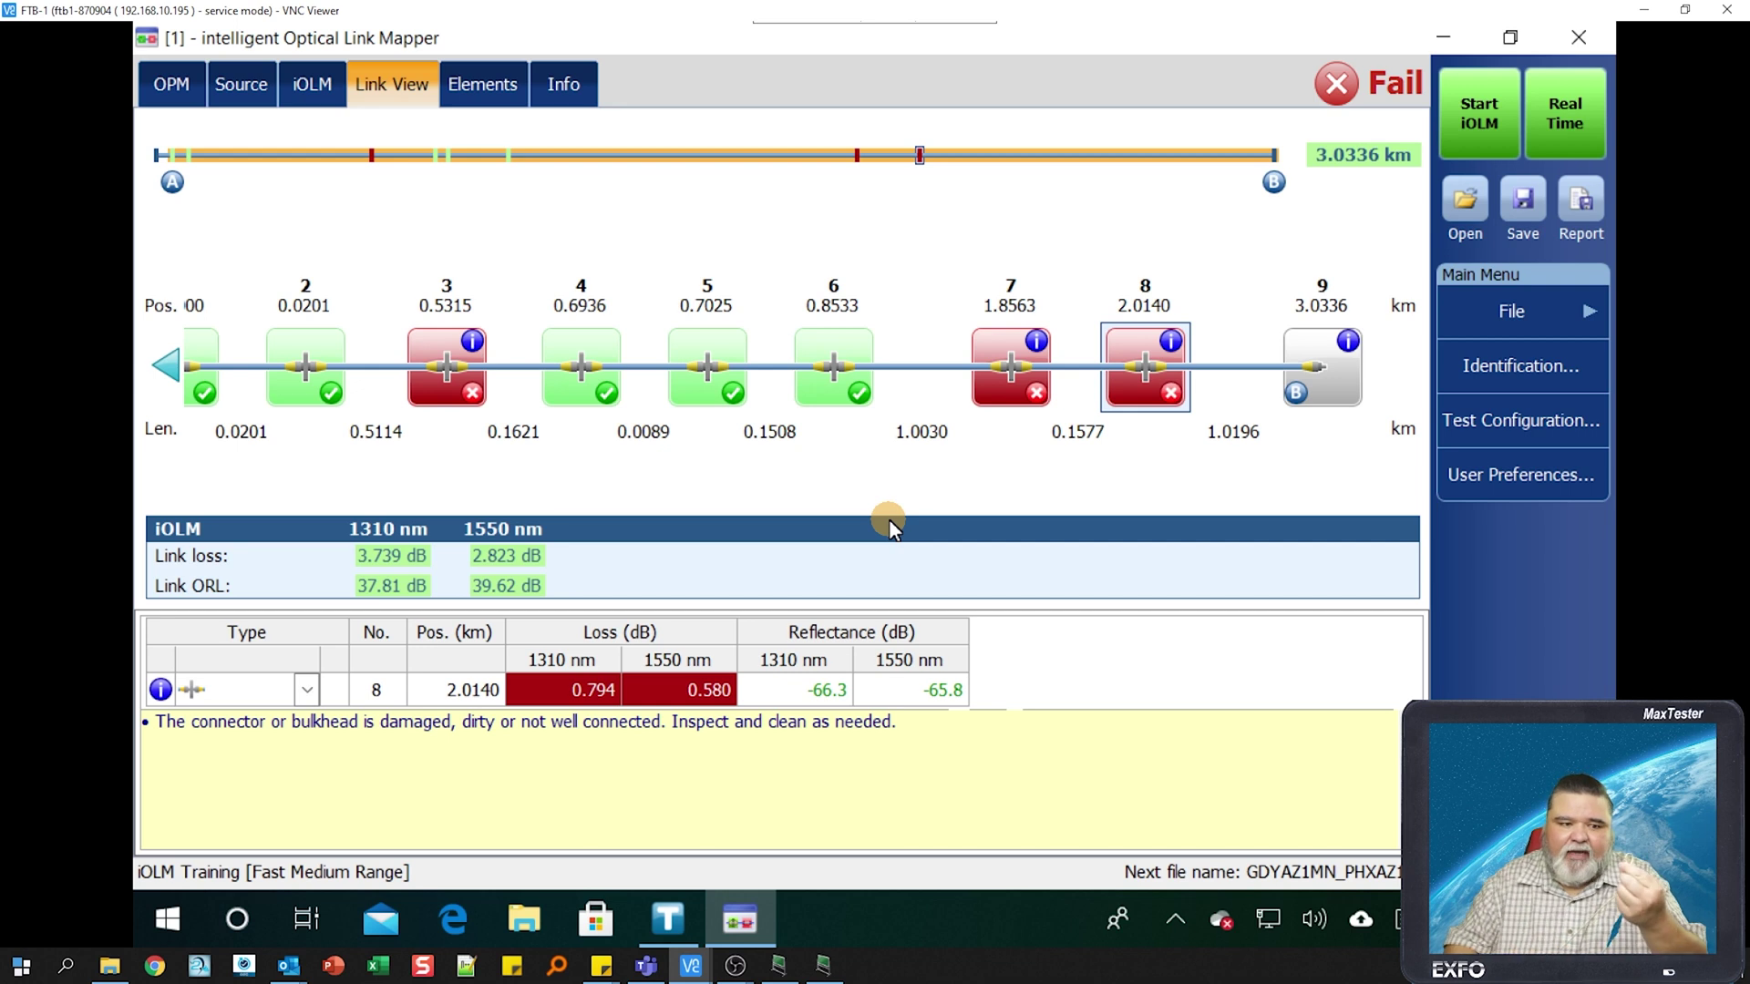
pyautogui.click(1478, 117)
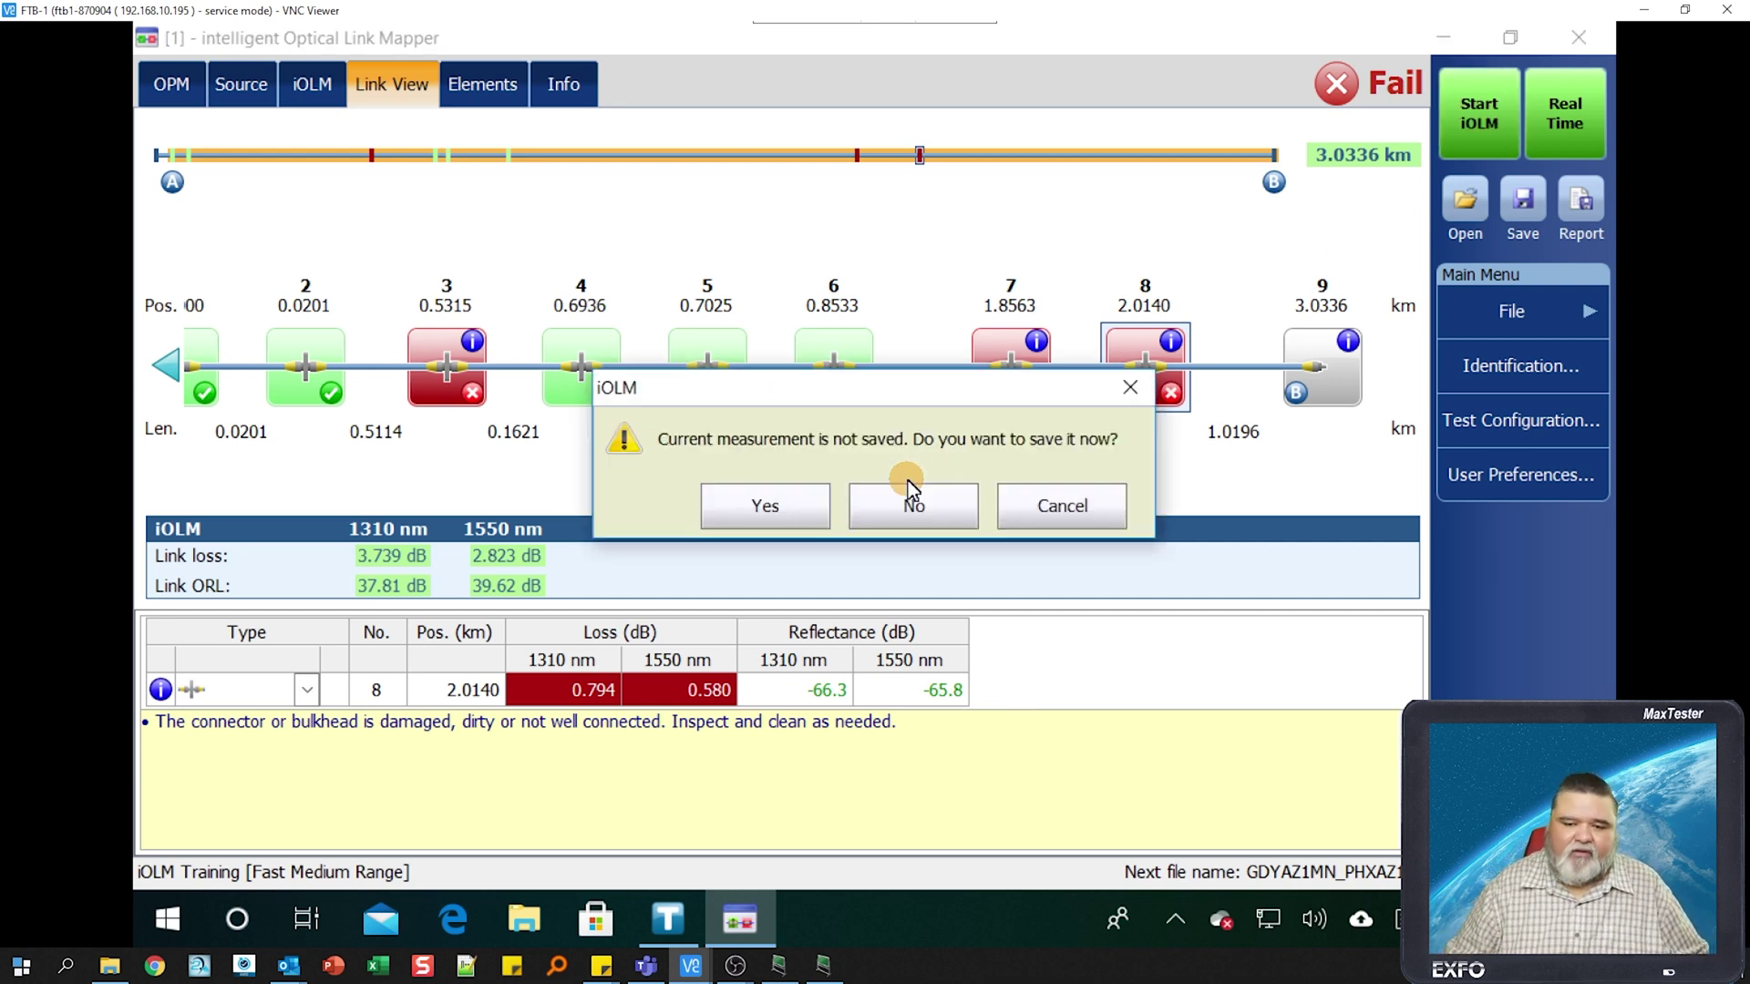
# - Discard the unsaved measurement and browse the new 3.0334 km result through end element 9
pyautogui.click(937, 505)
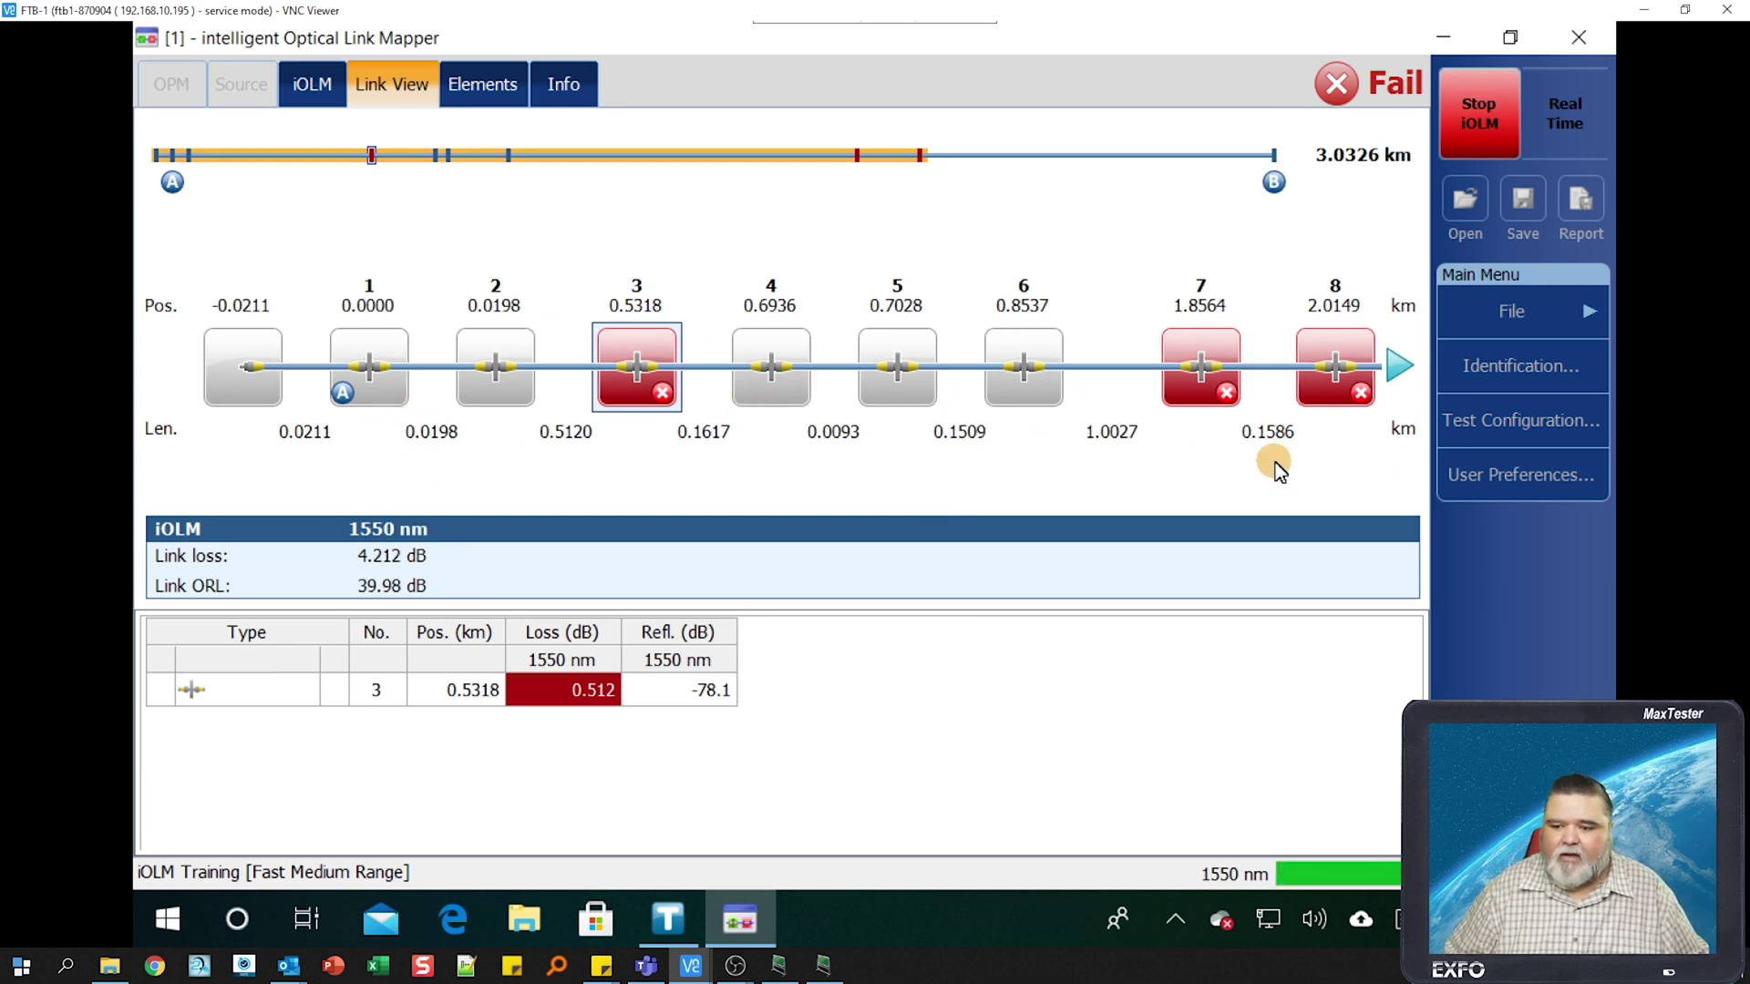
pyautogui.click(1398, 369)
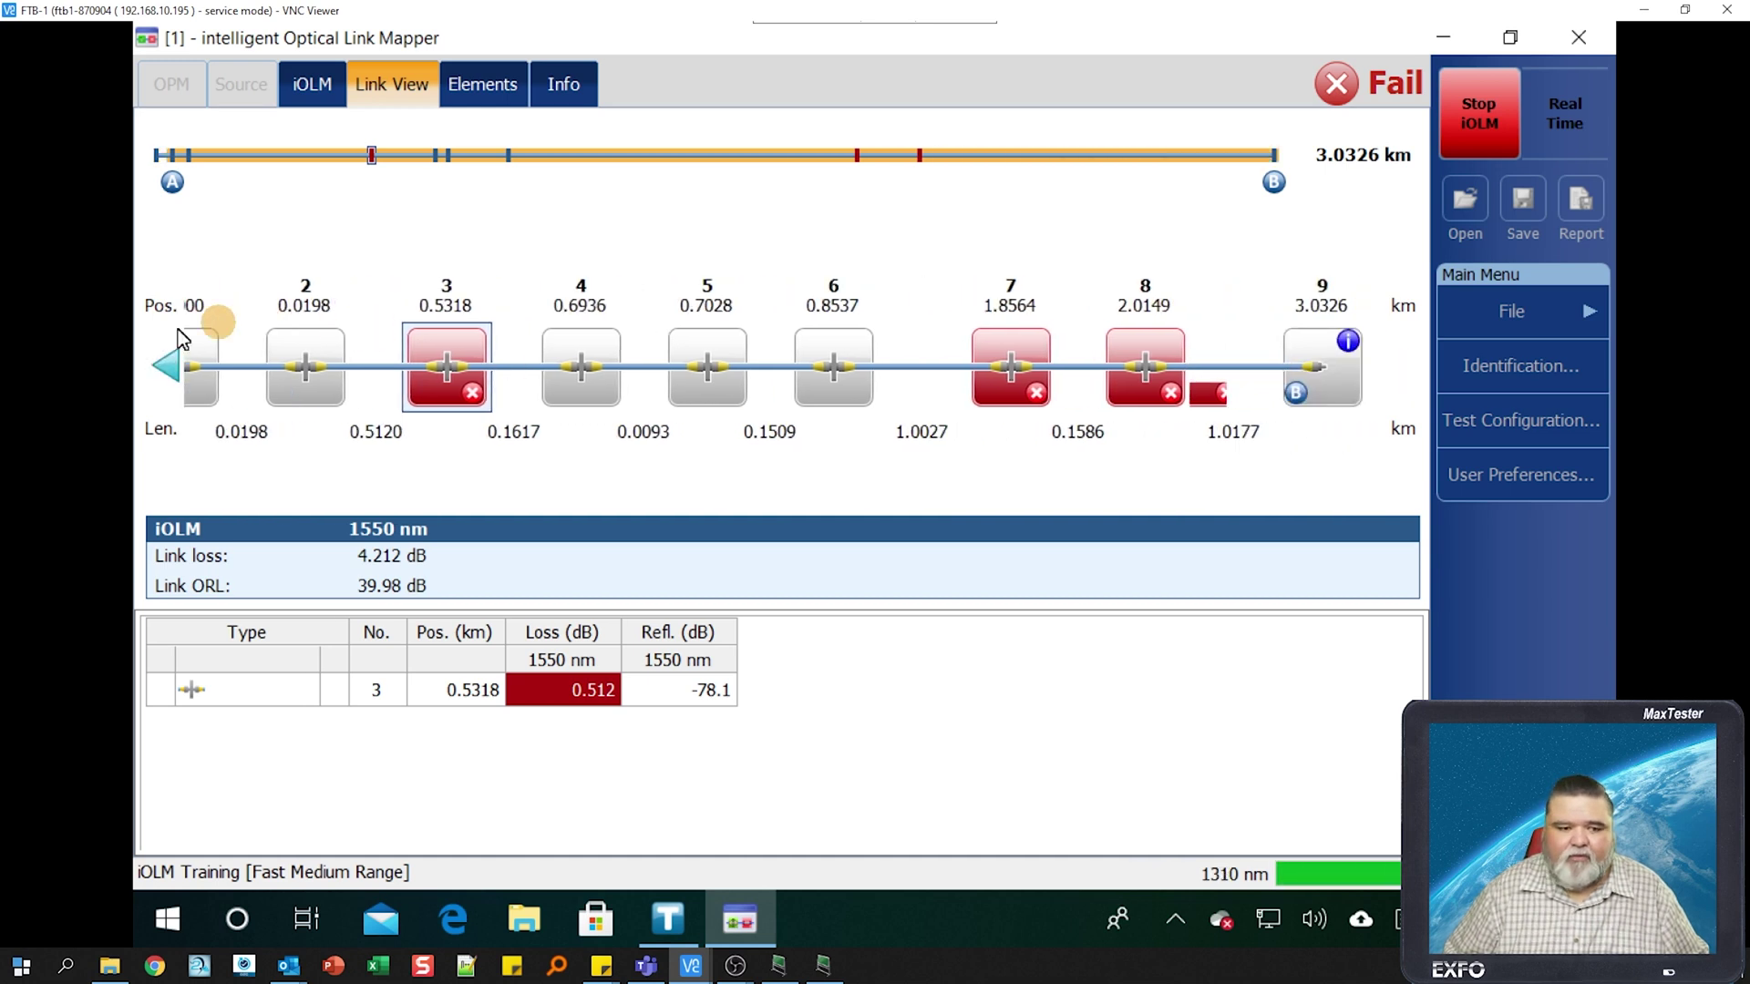
pyautogui.click(166, 362)
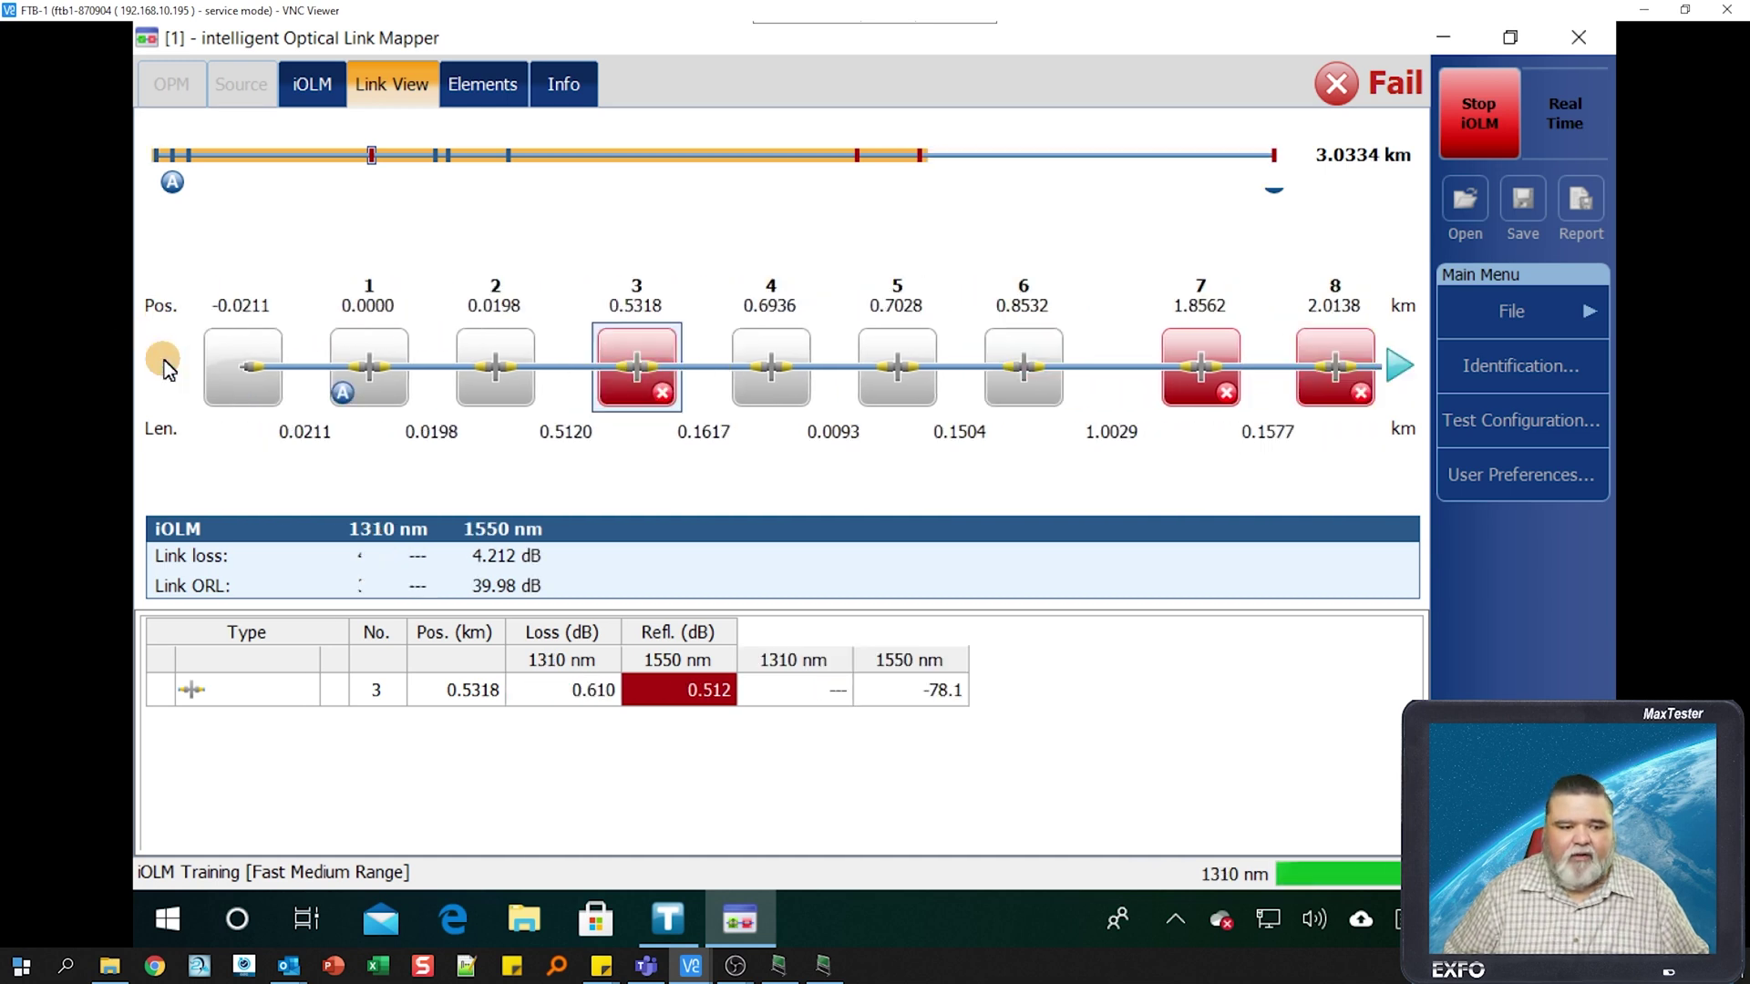
pyautogui.click(1404, 367)
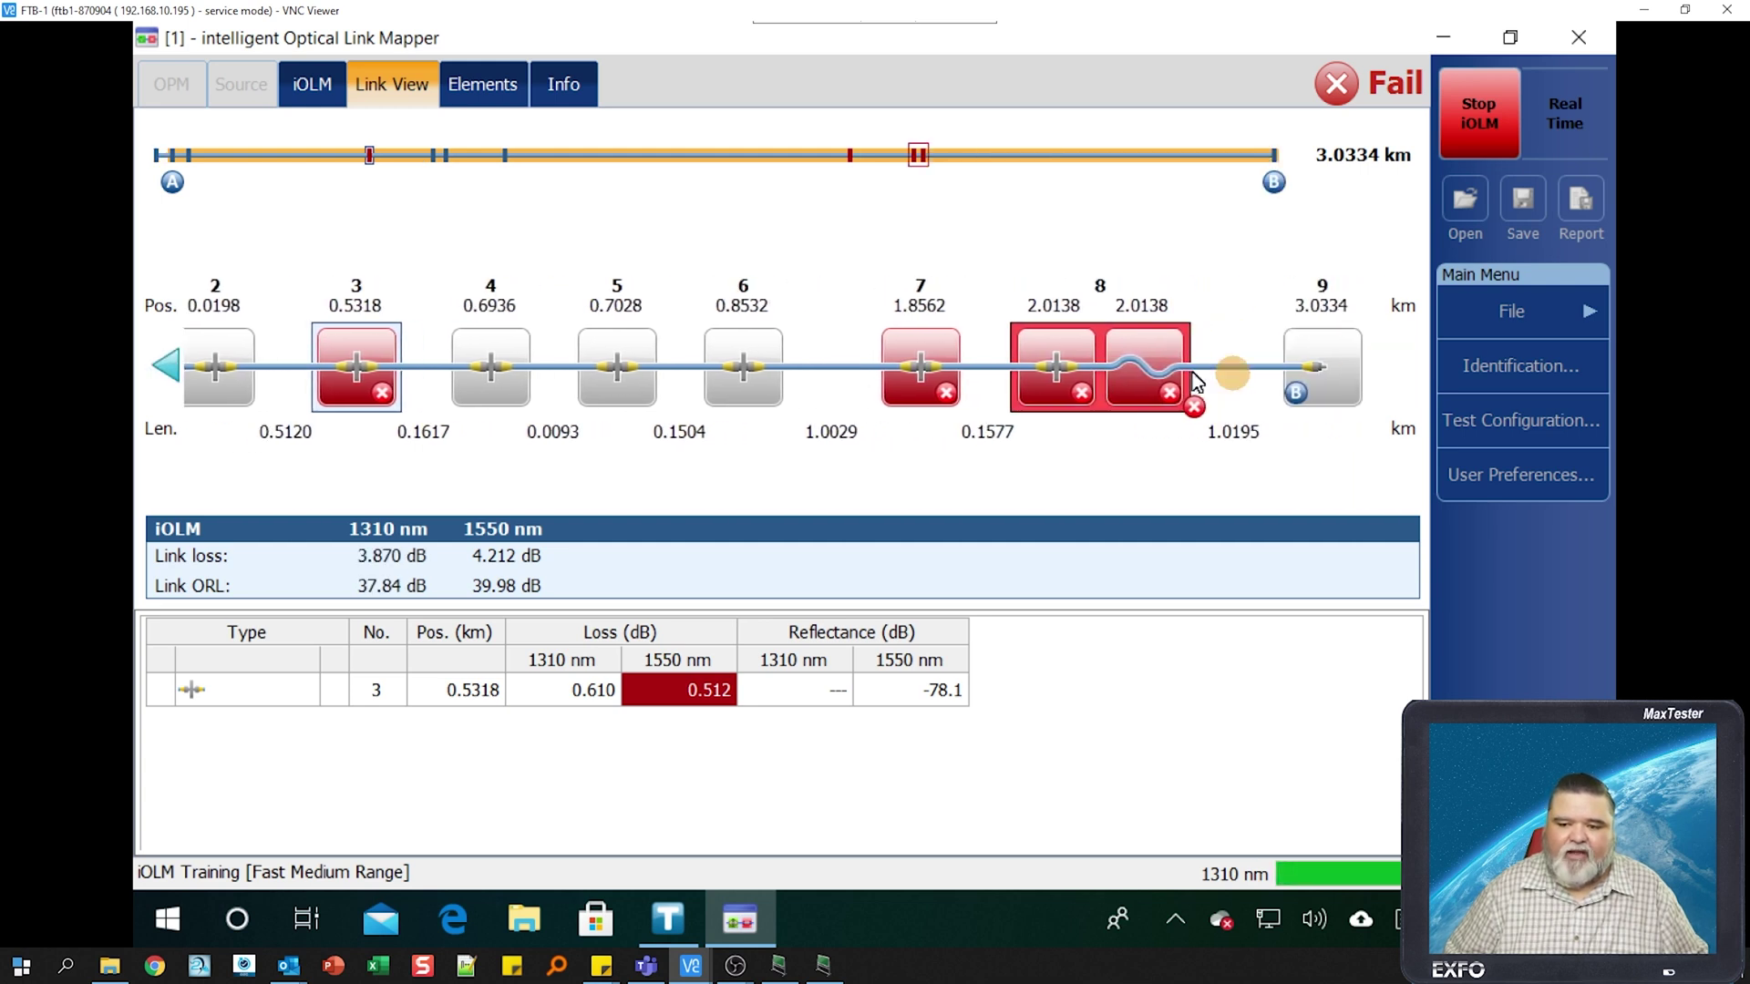
pyautogui.click(1135, 373)
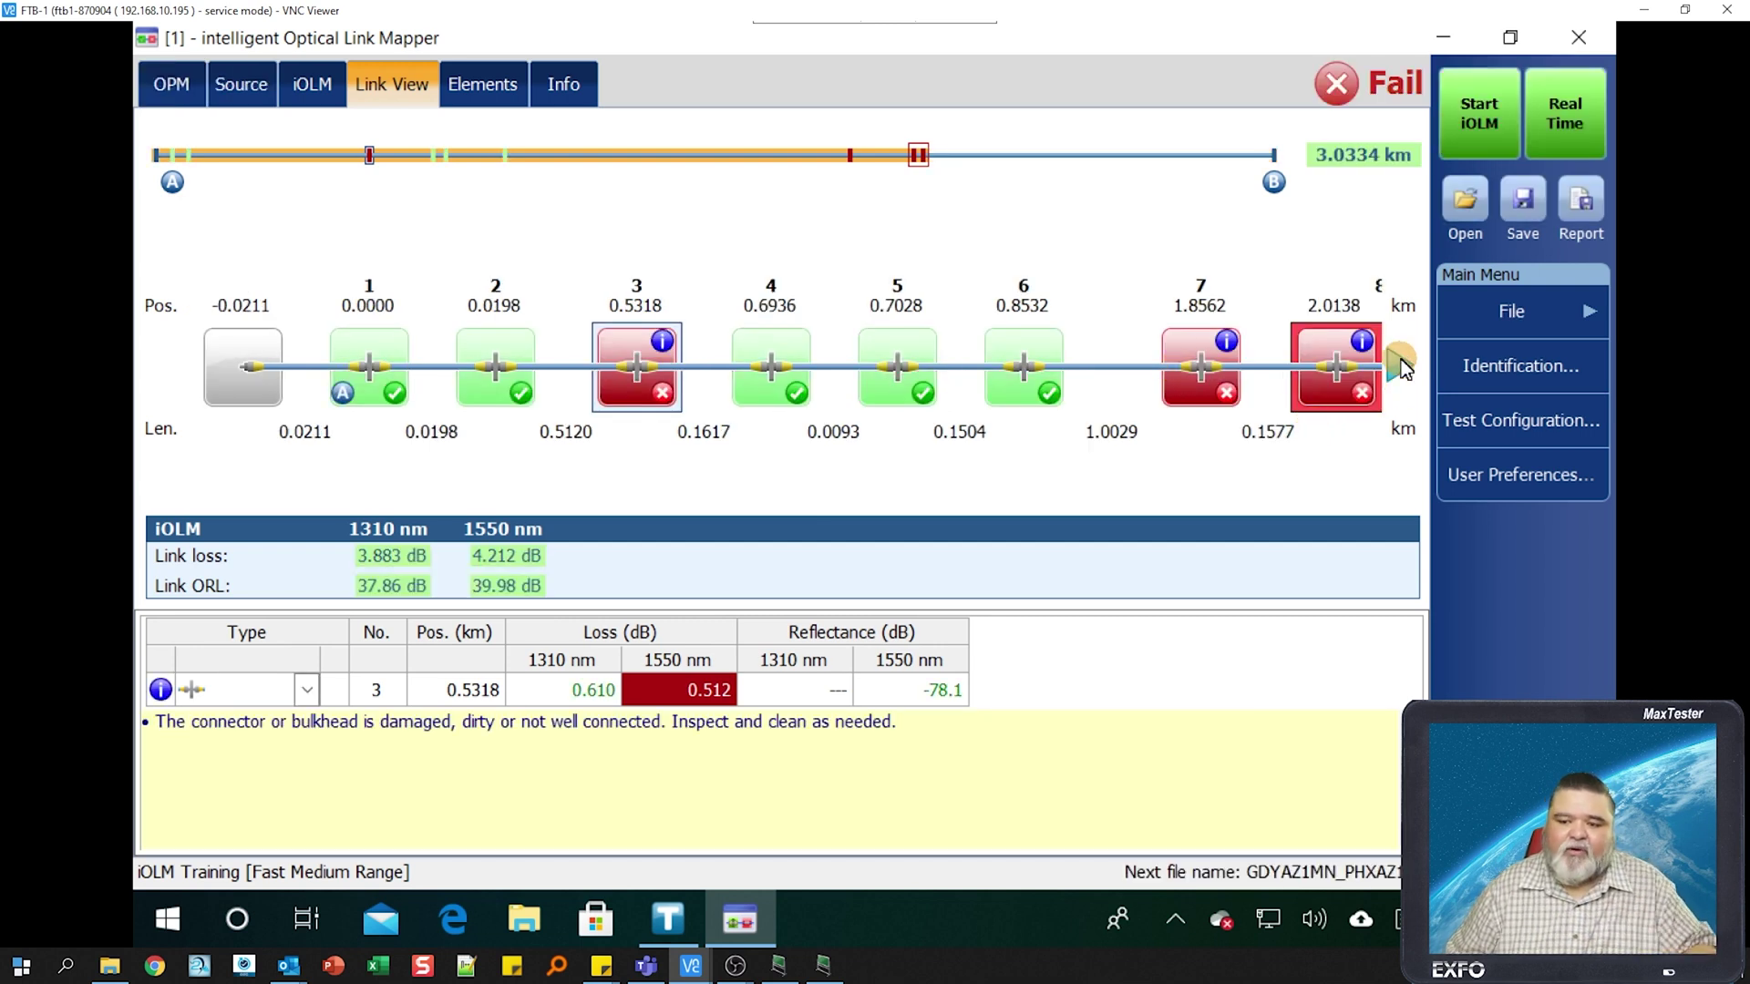
# - Show element 8's bend at 2.0138 km, then its connector, then the bend details again
pyautogui.click(1397, 369)
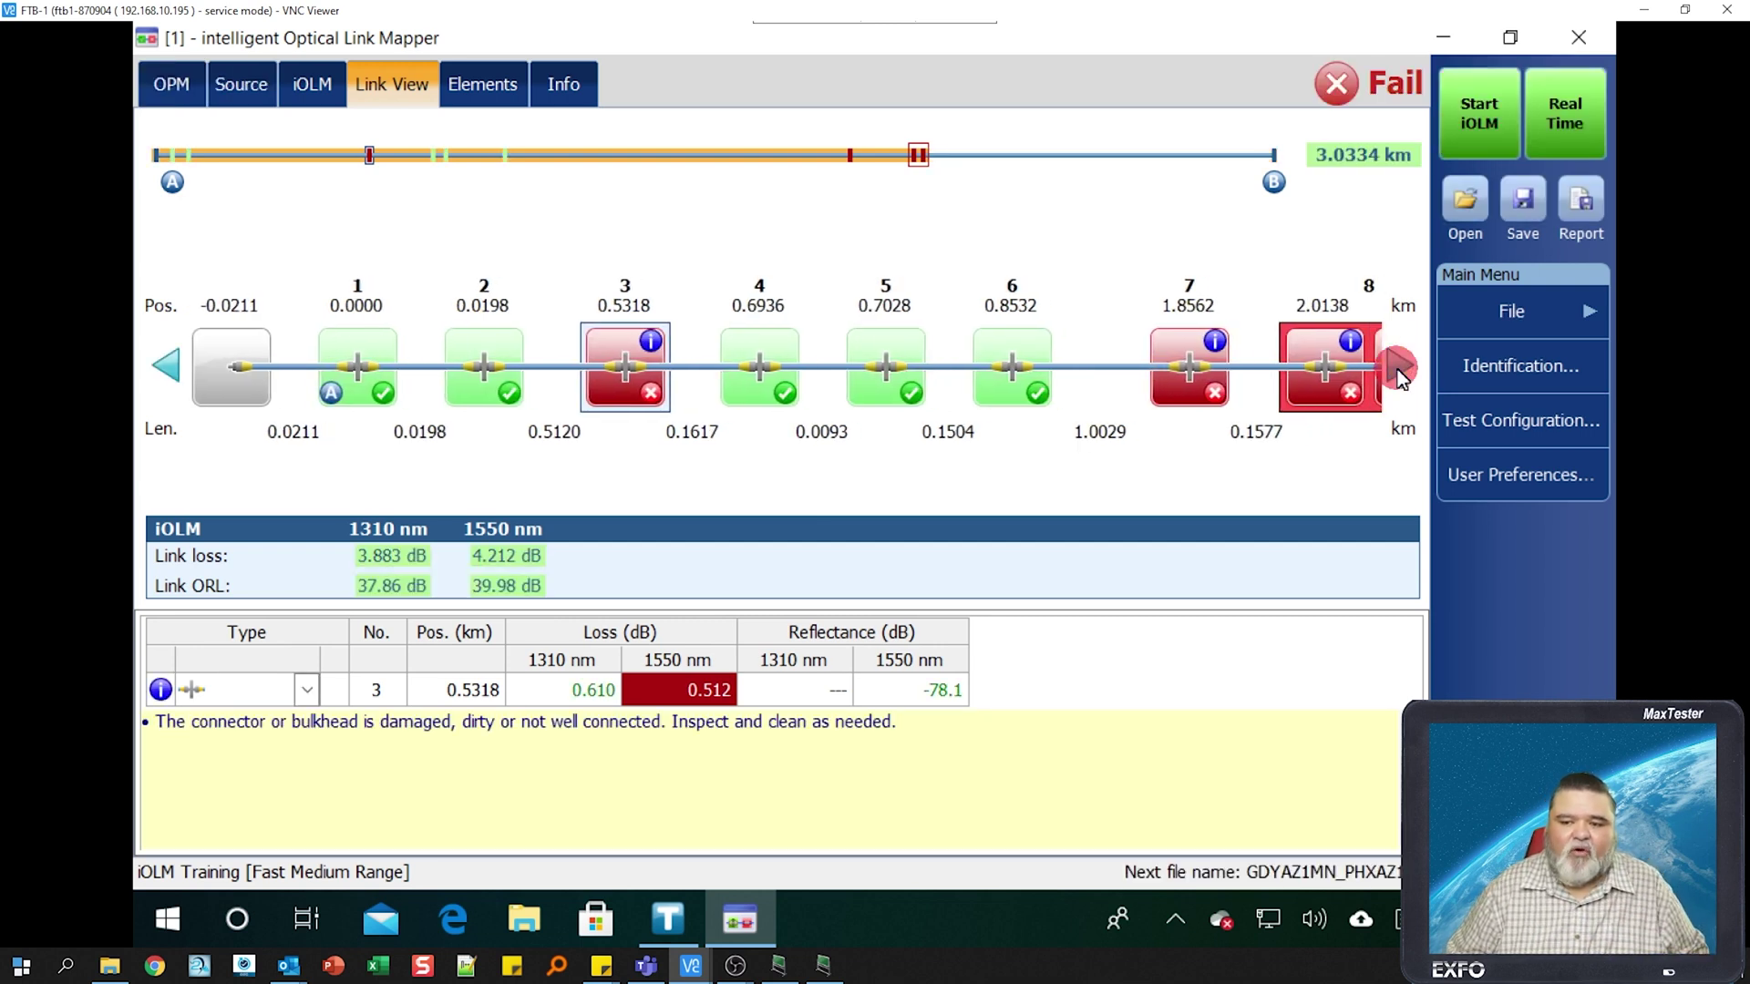
pyautogui.click(921, 161)
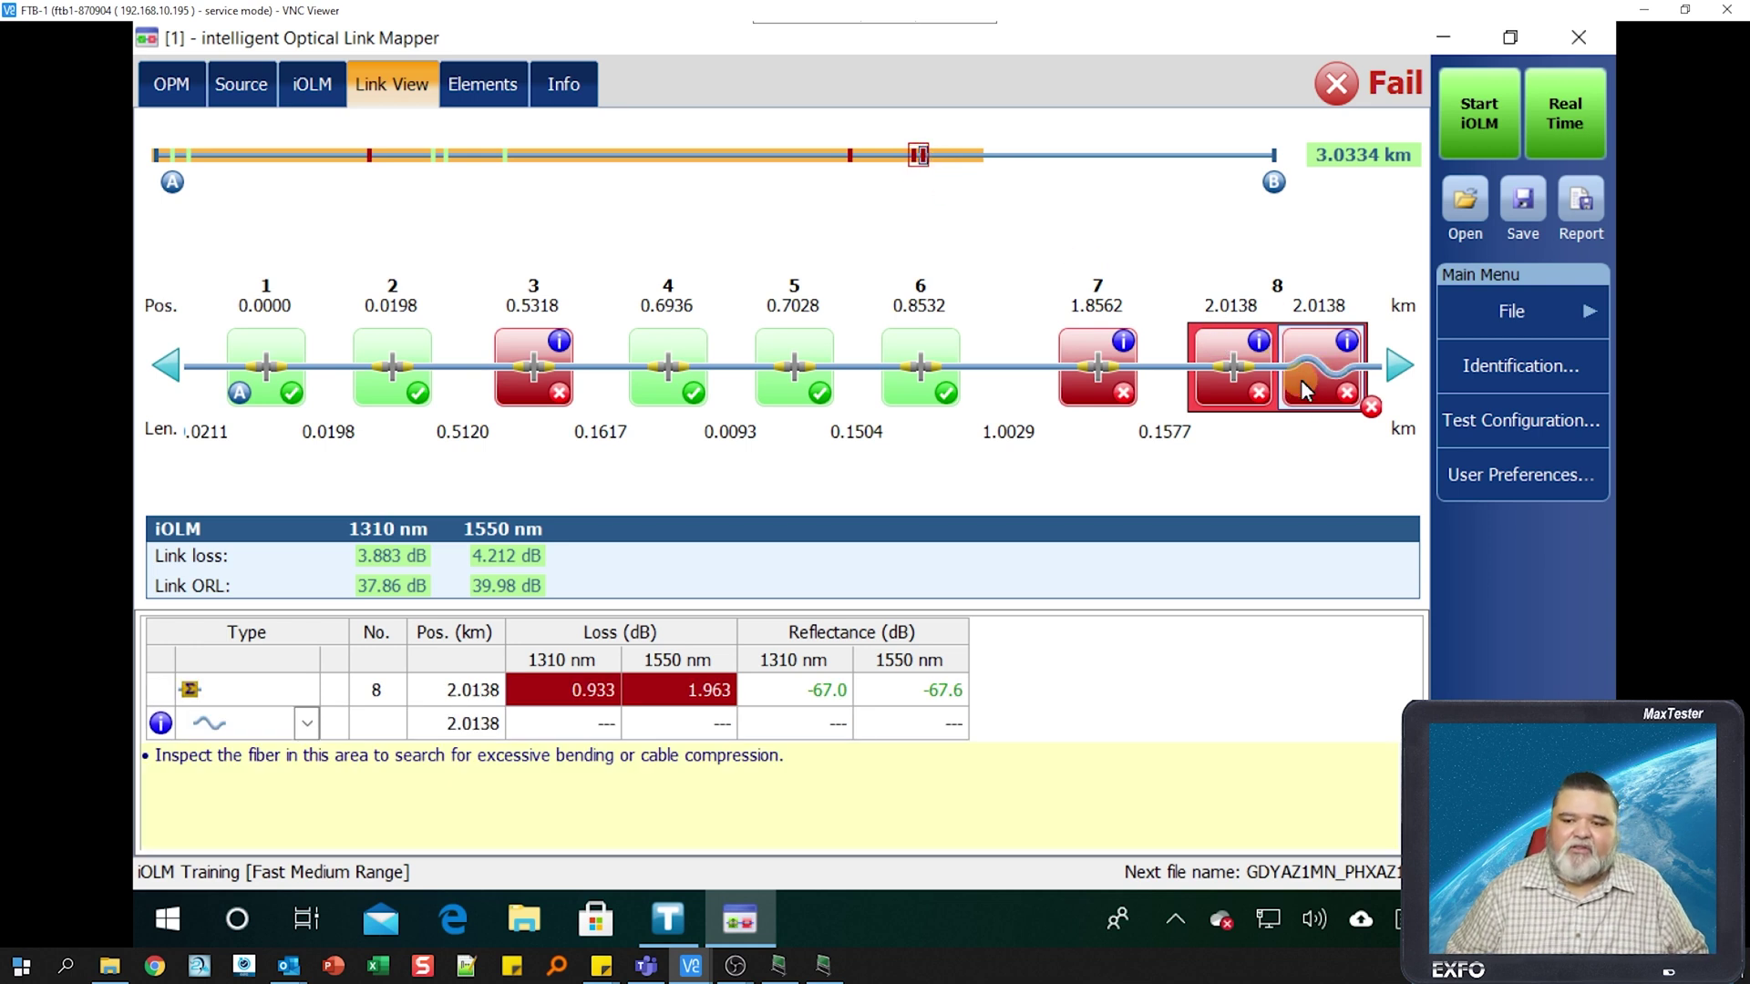
pyautogui.click(1257, 388)
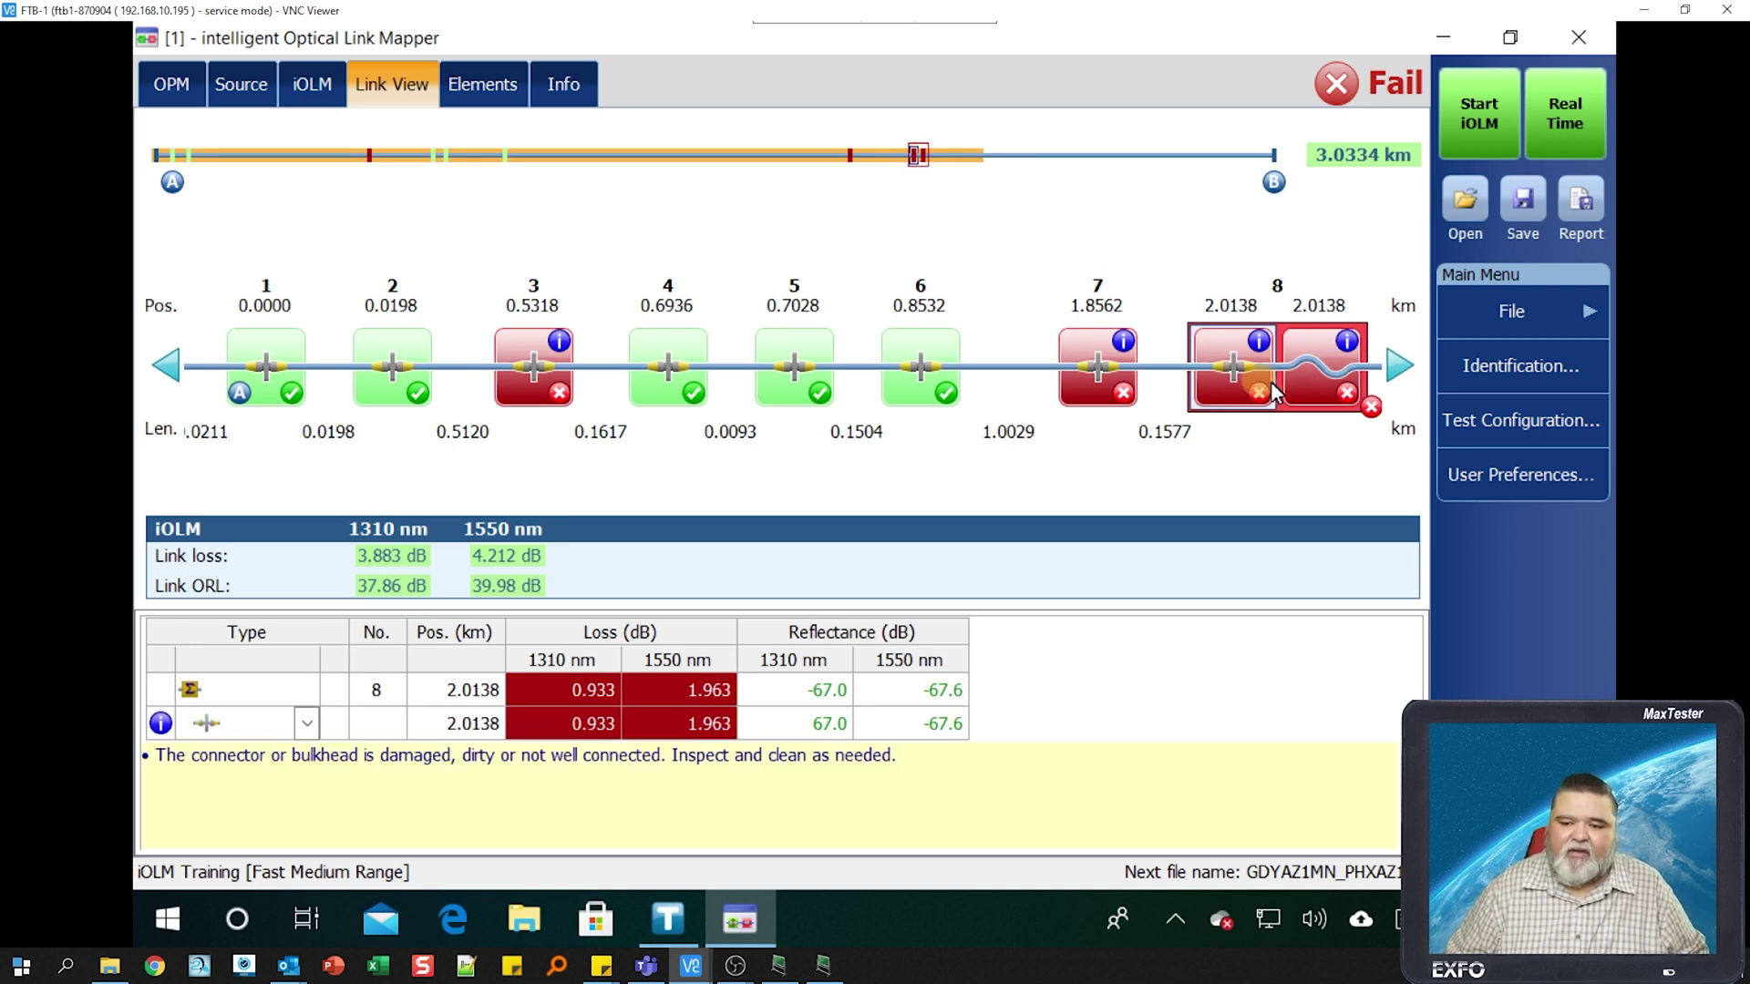
pyautogui.click(1336, 390)
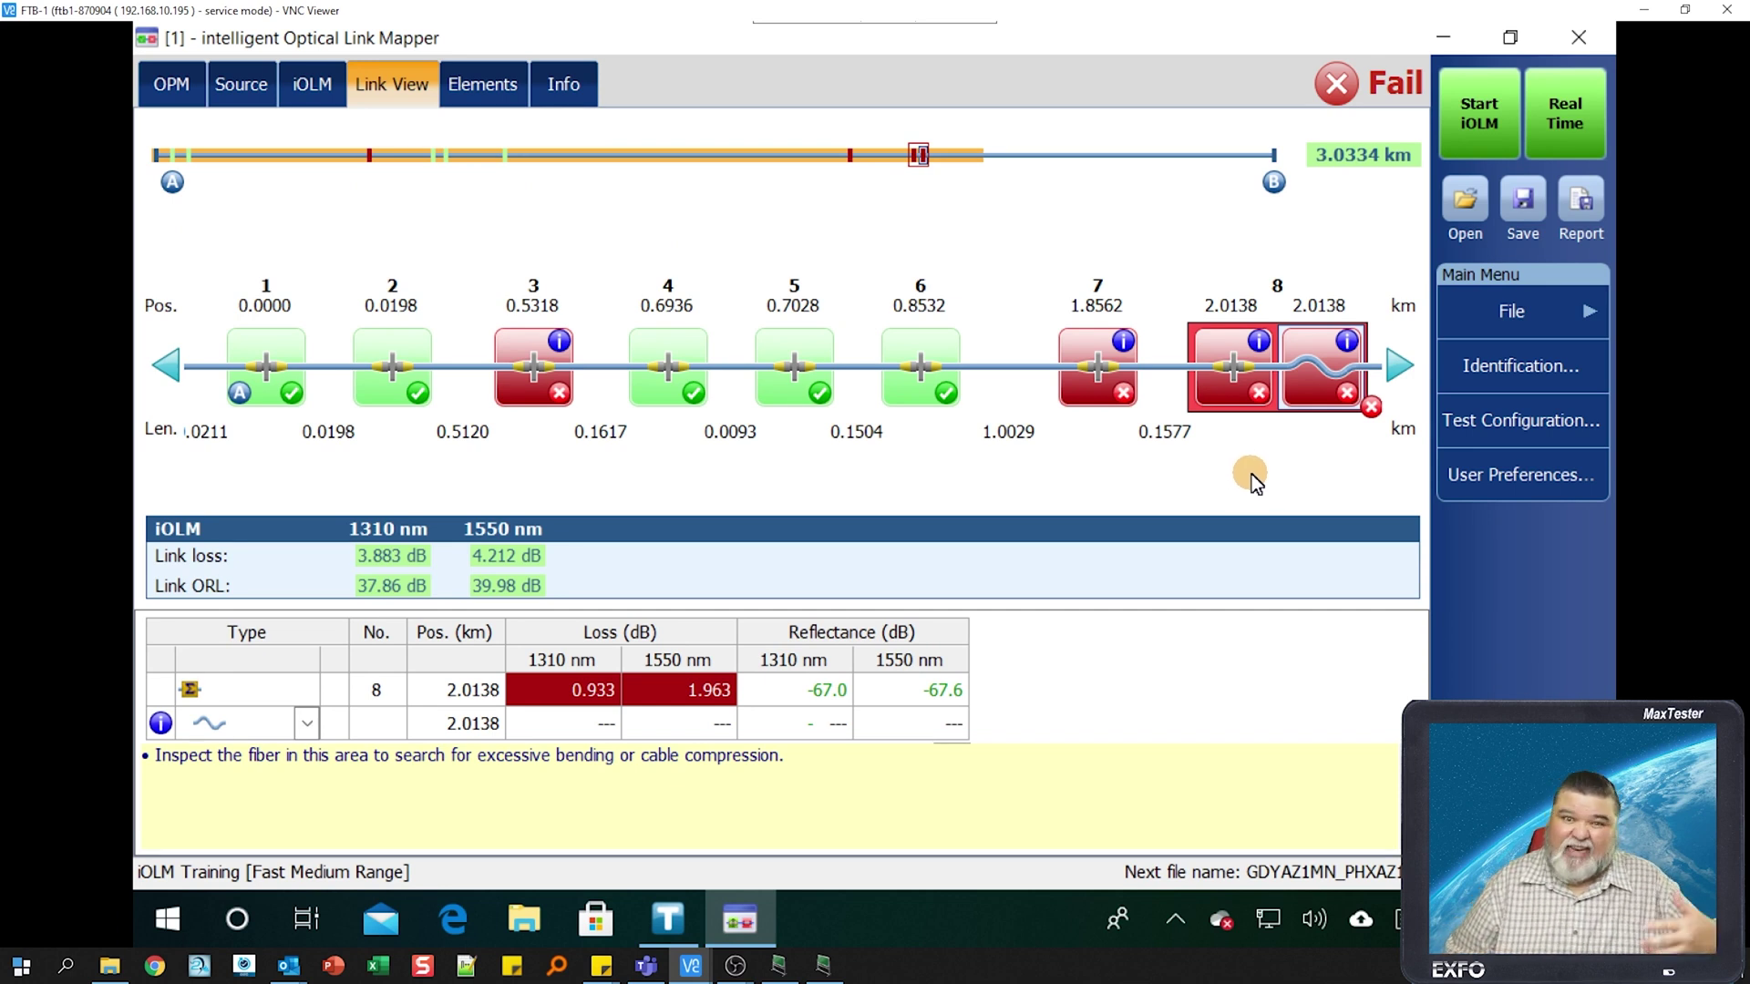
# - Browse to end element 9 at 3.0334 km and back, then save the measurement
pyautogui.click(1397, 368)
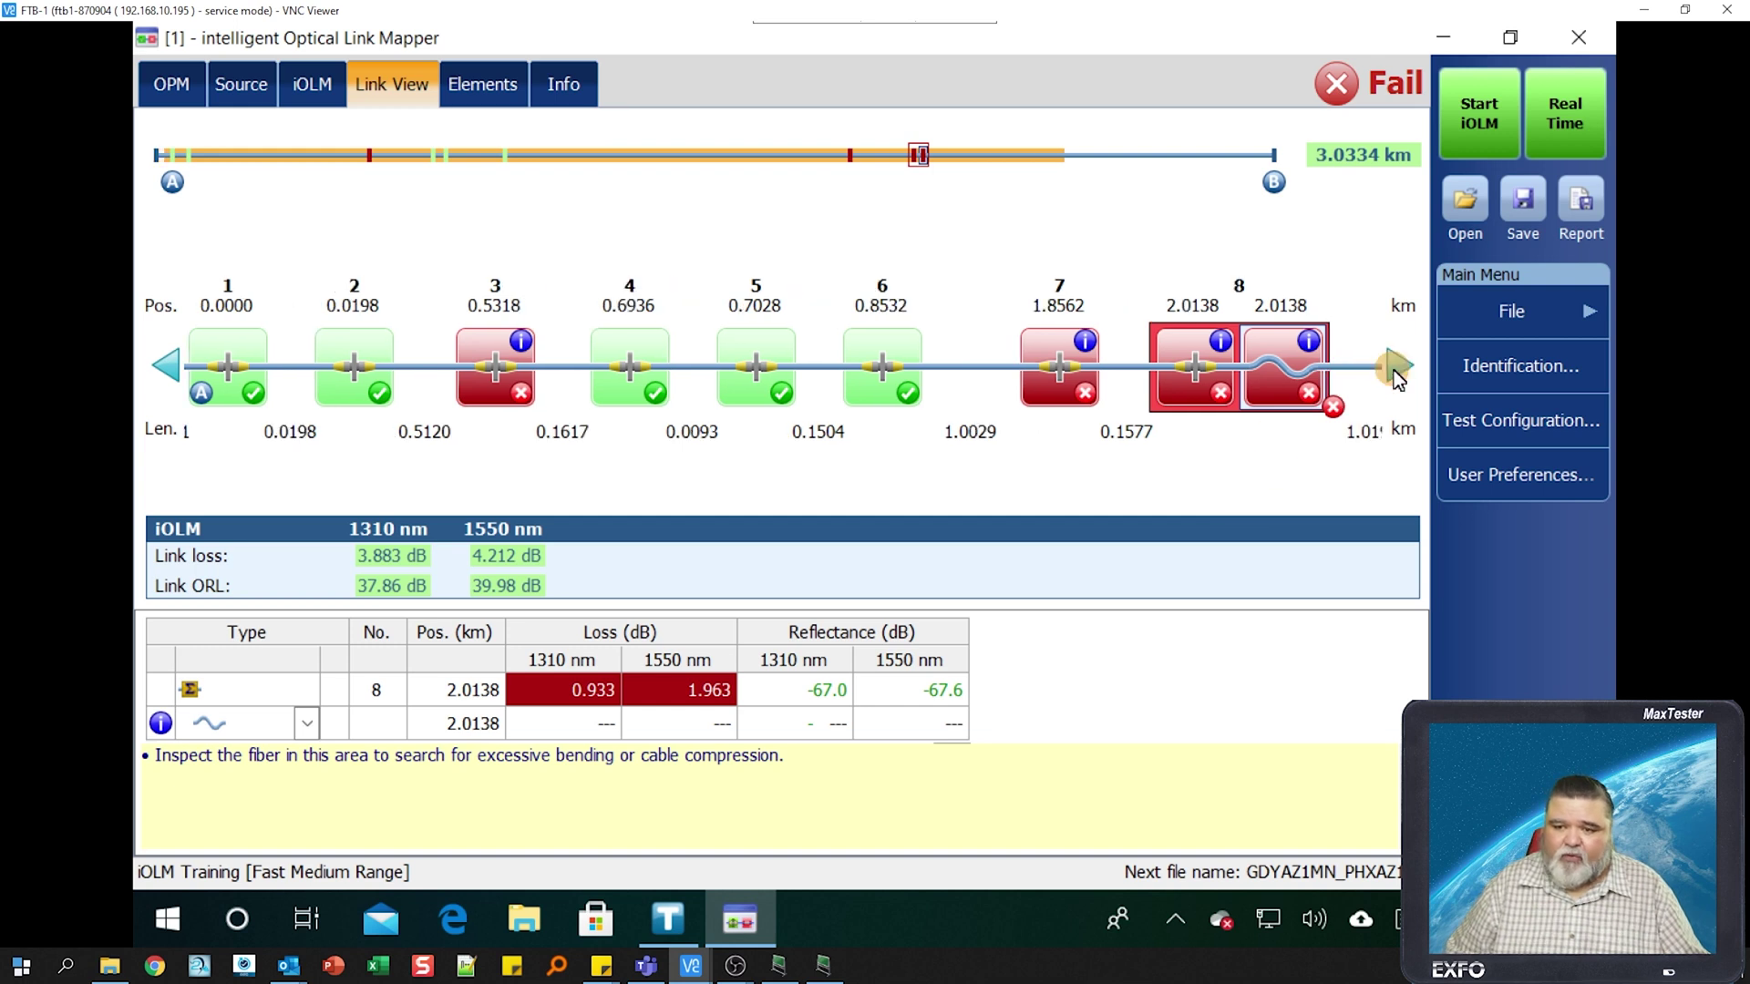
pyautogui.click(1397, 368)
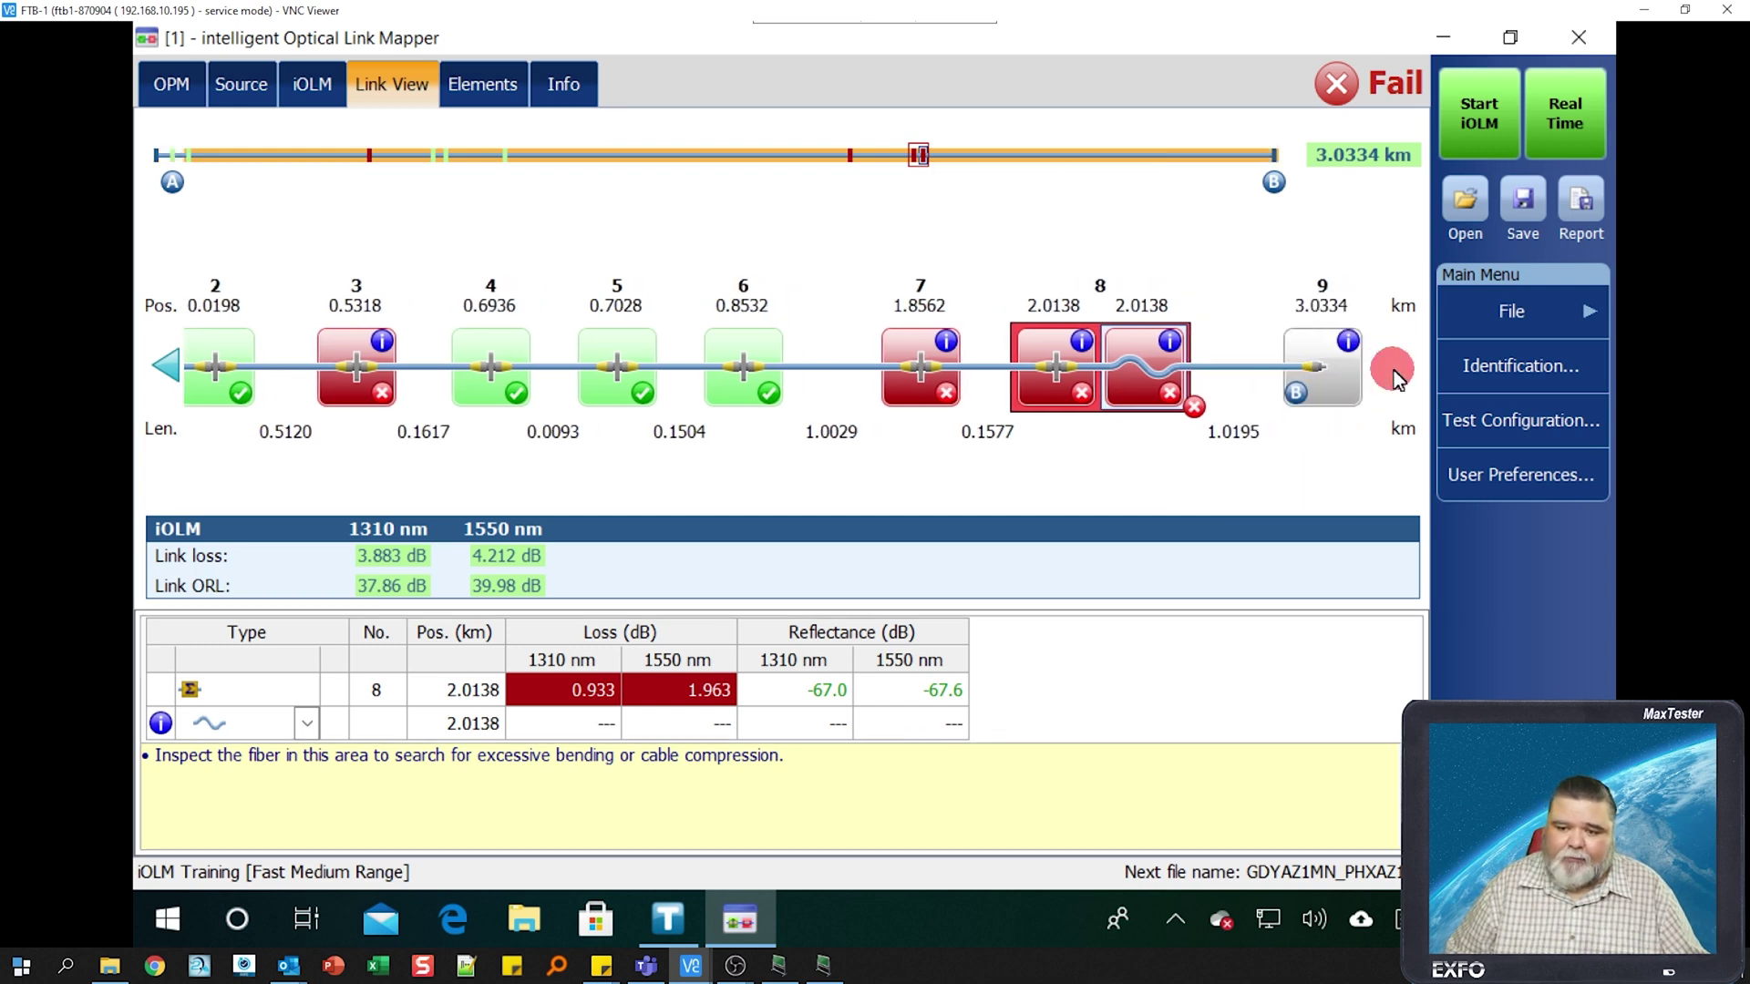
pyautogui.click(165, 368)
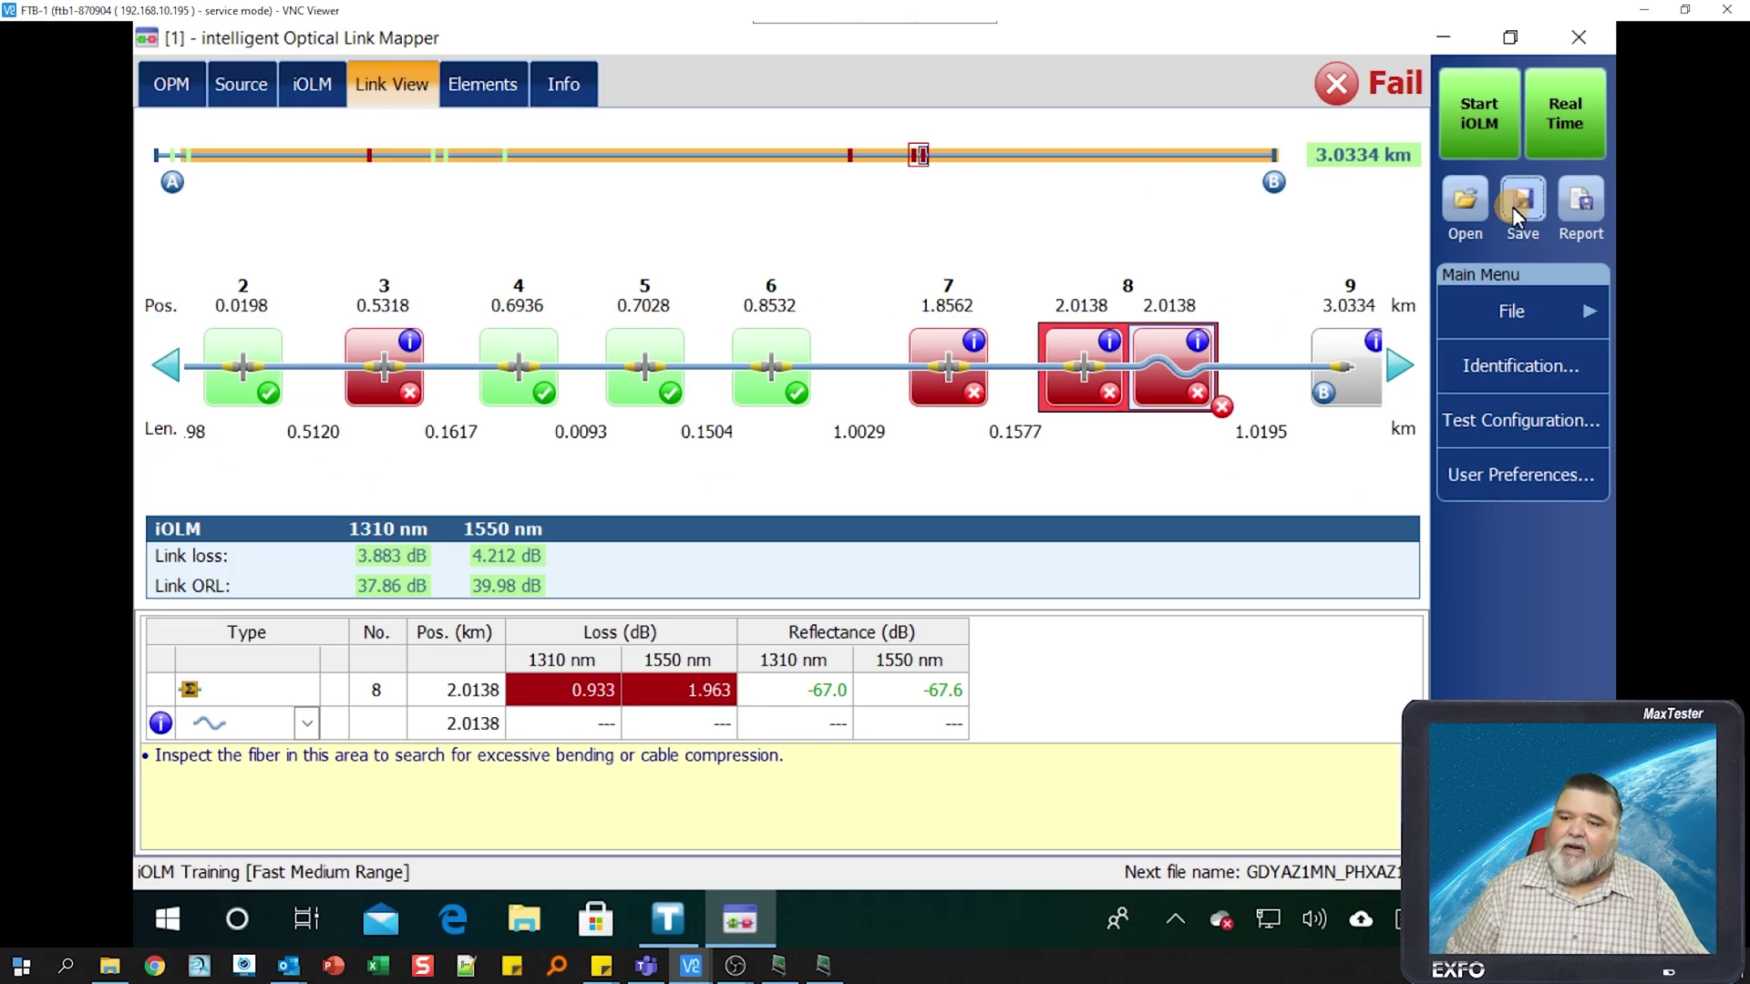
pyautogui.click(1512, 206)
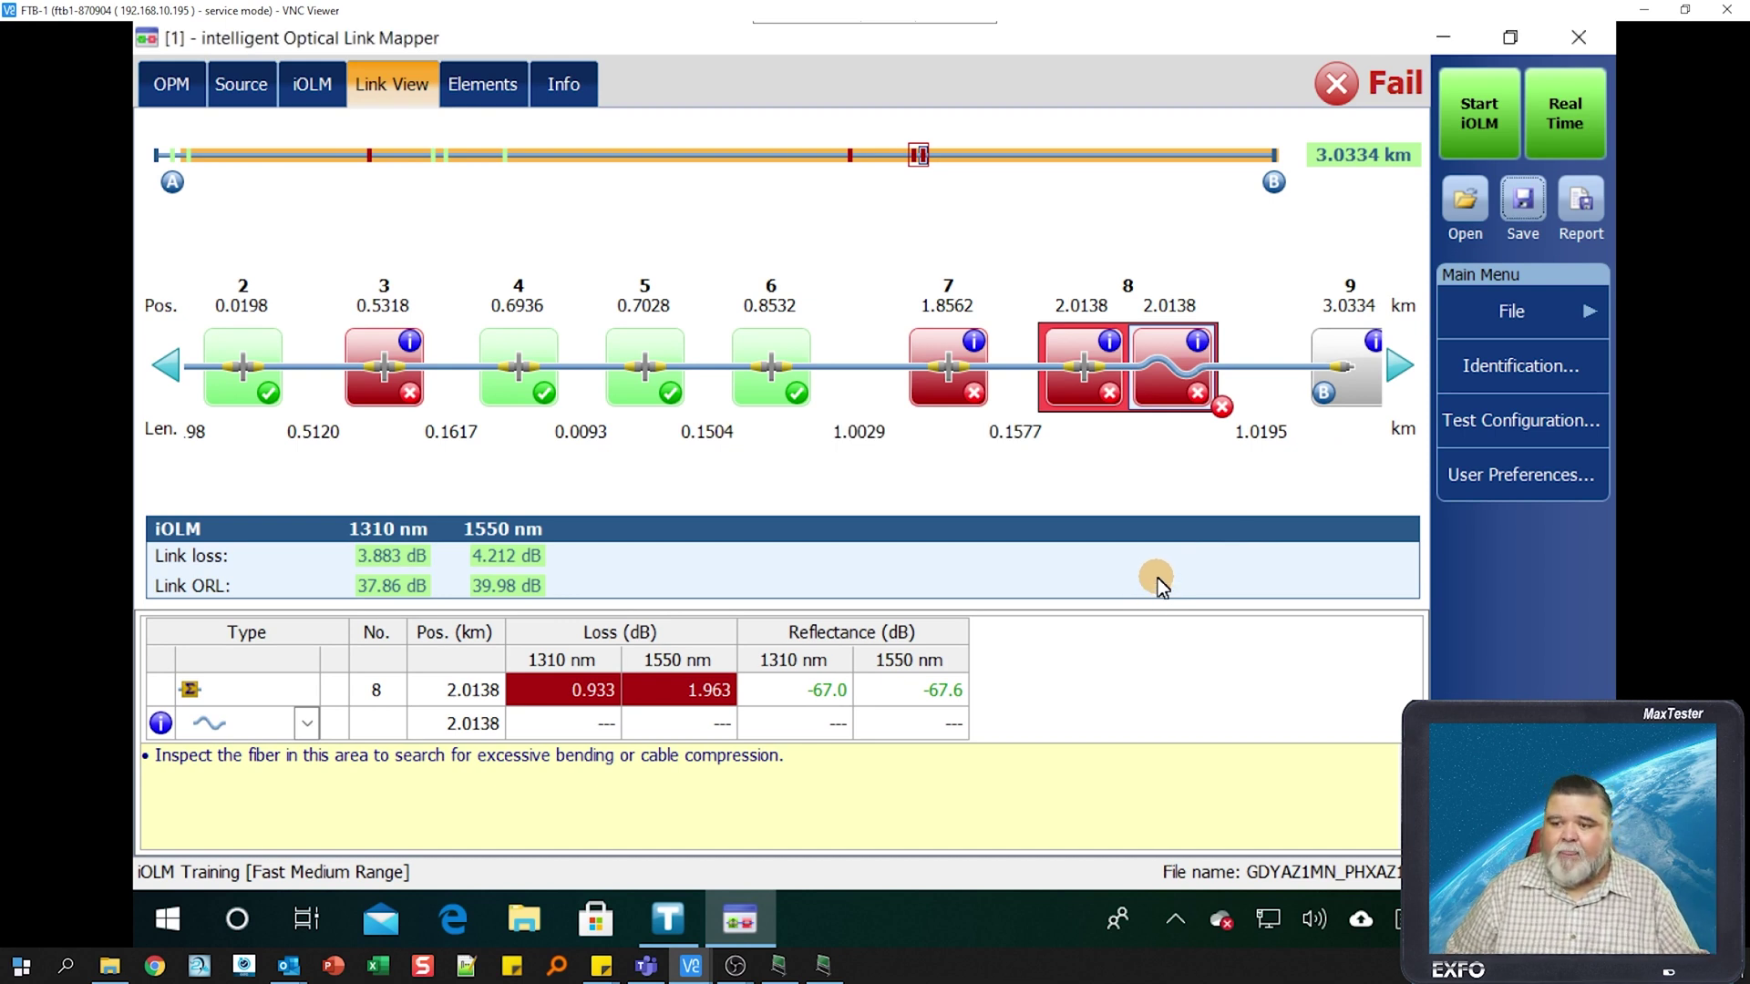
# - Export the report as PDF GDYAZ1MN_PHXAZ1MN_GDMN01_0432 in the iOLM documents folder
pyautogui.click(1576, 206)
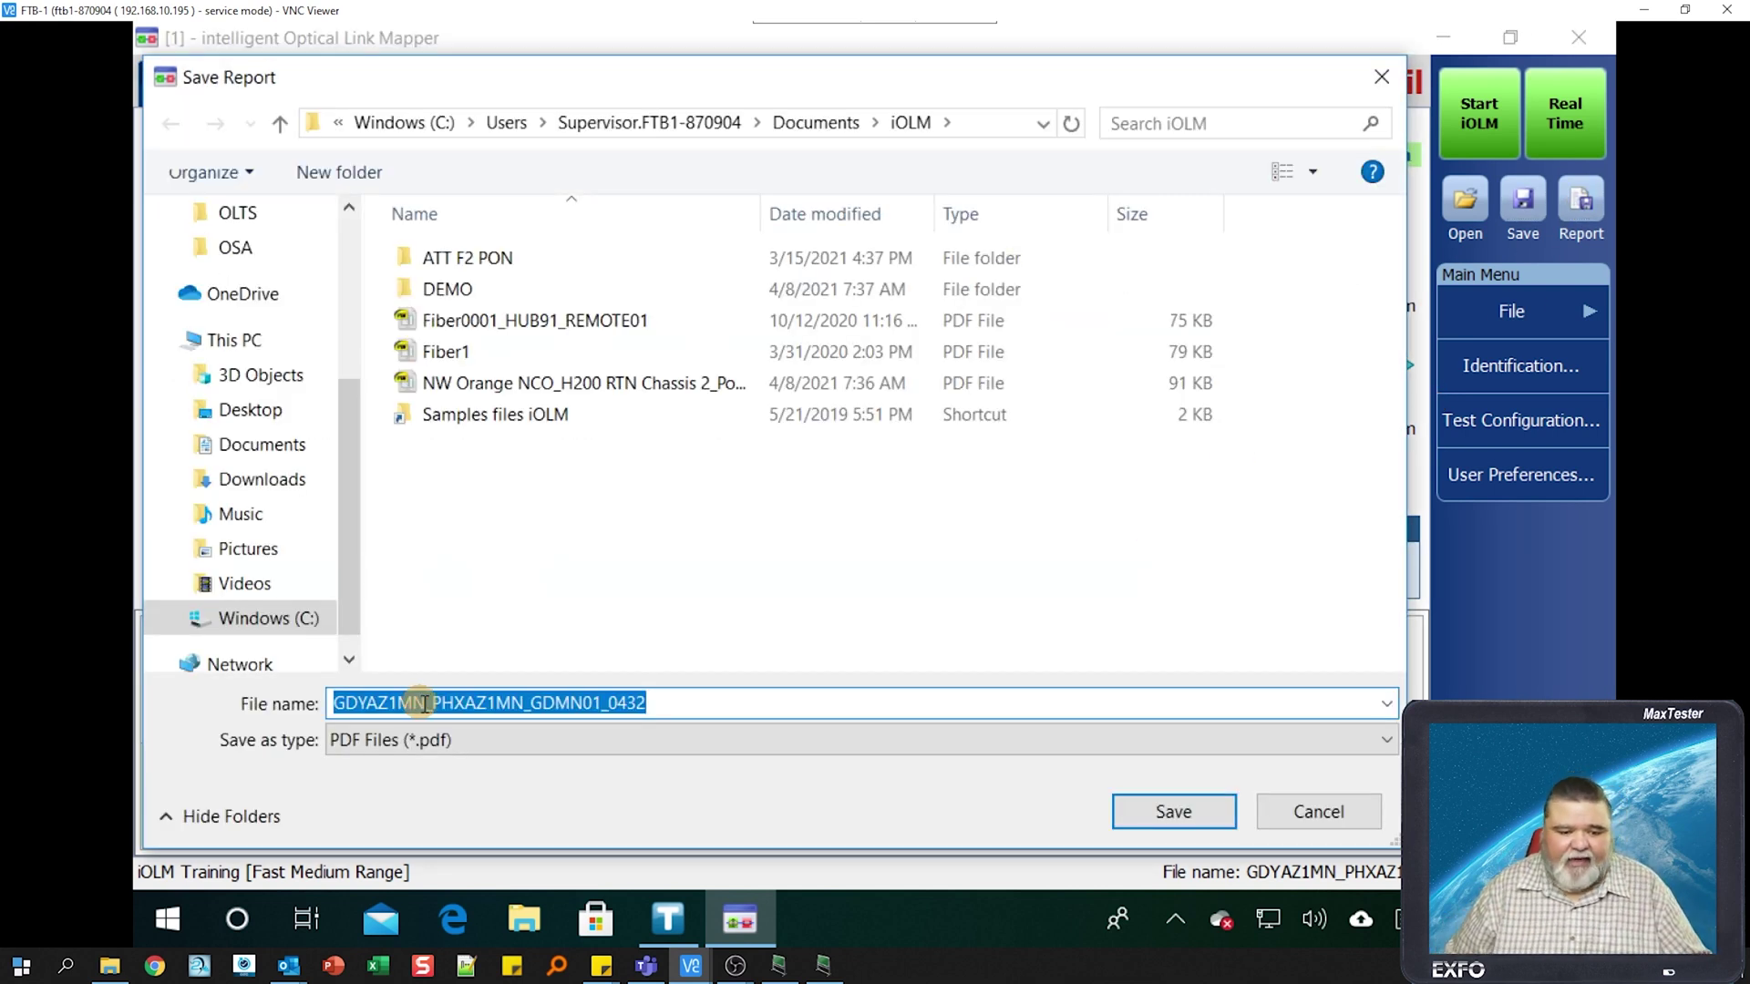
pyautogui.click(1175, 813)
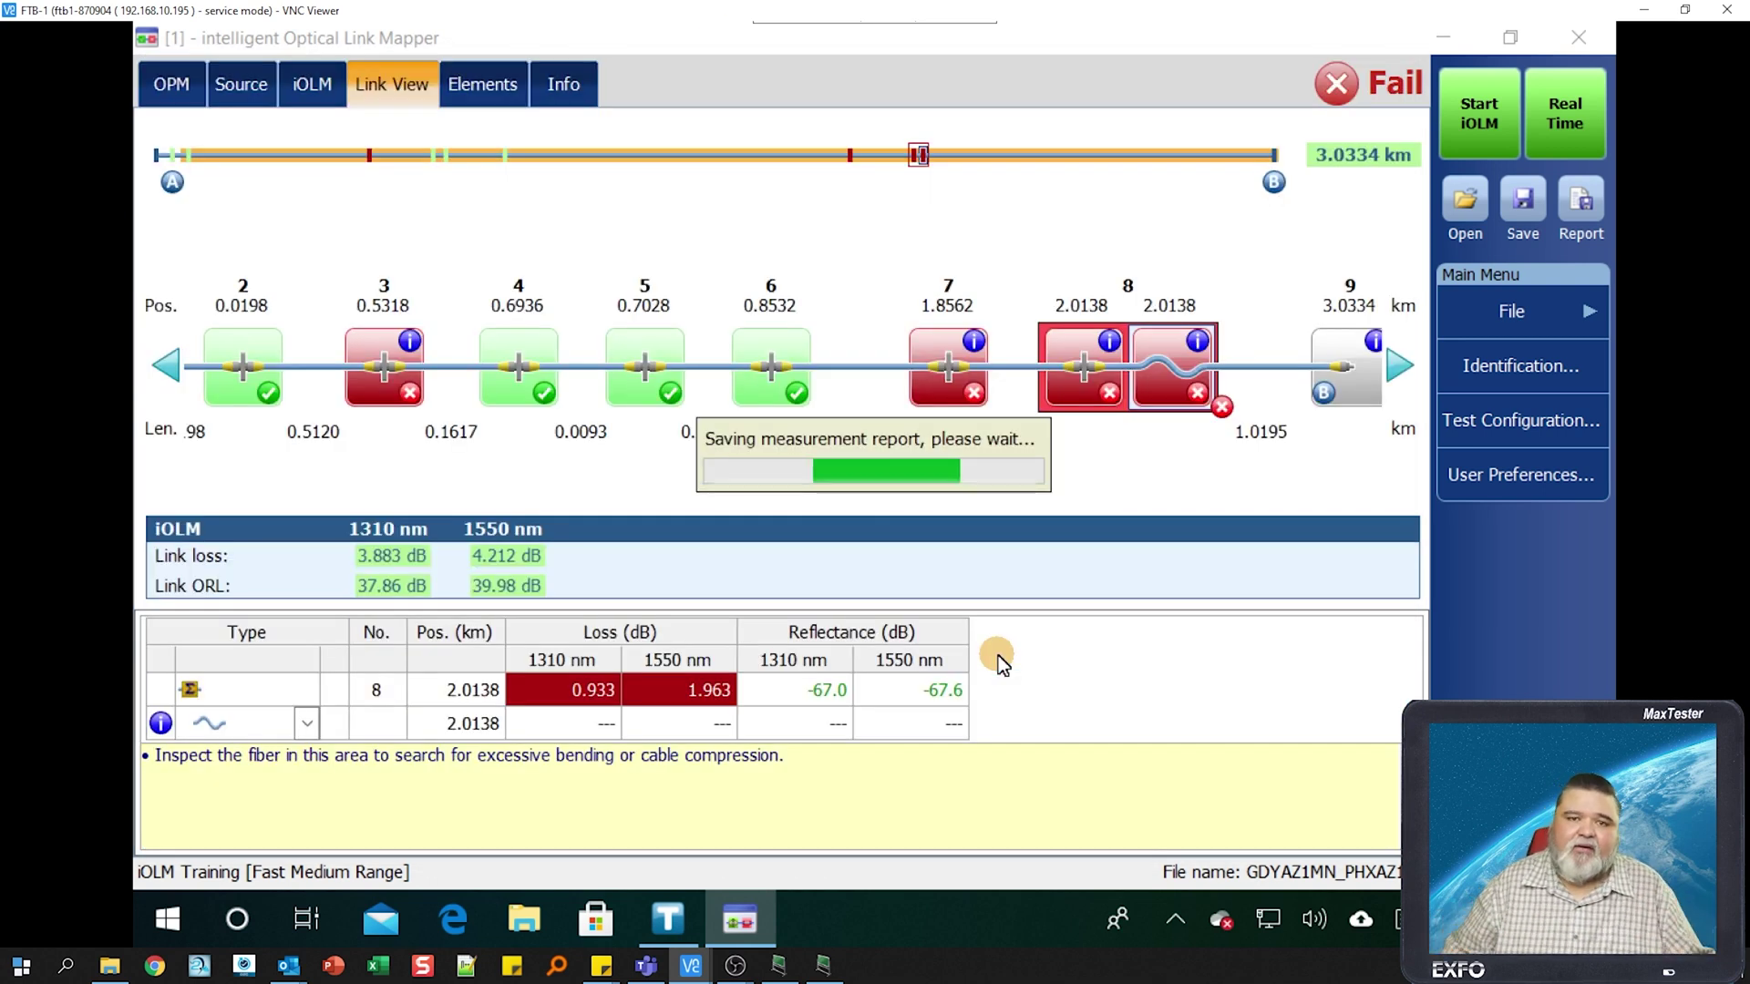